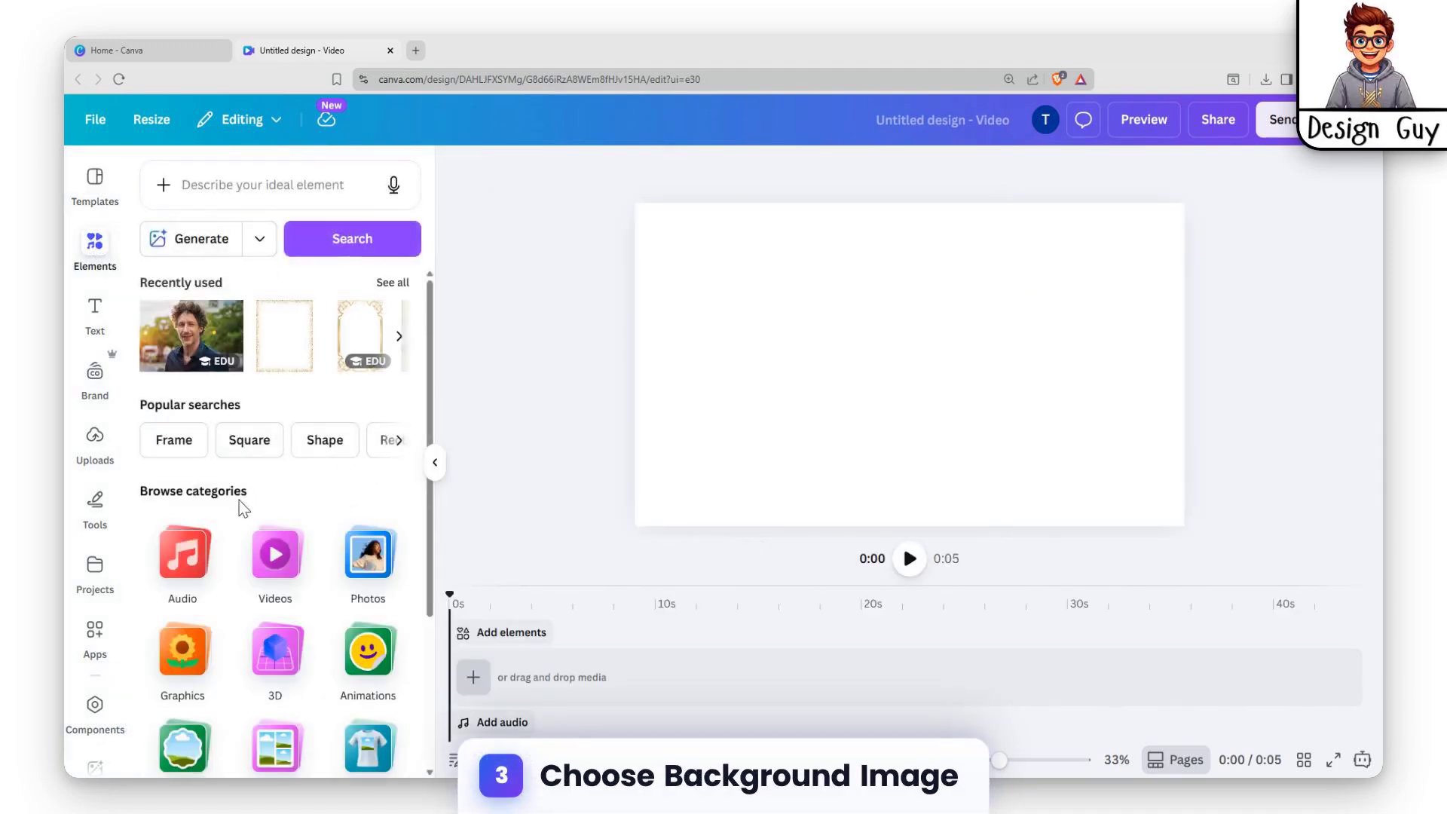
Search the elements library for "dubai"
{"action": "scroll", "coordinate": [249, 490], "scroll_direction": "down", "scroll_amount": 2}
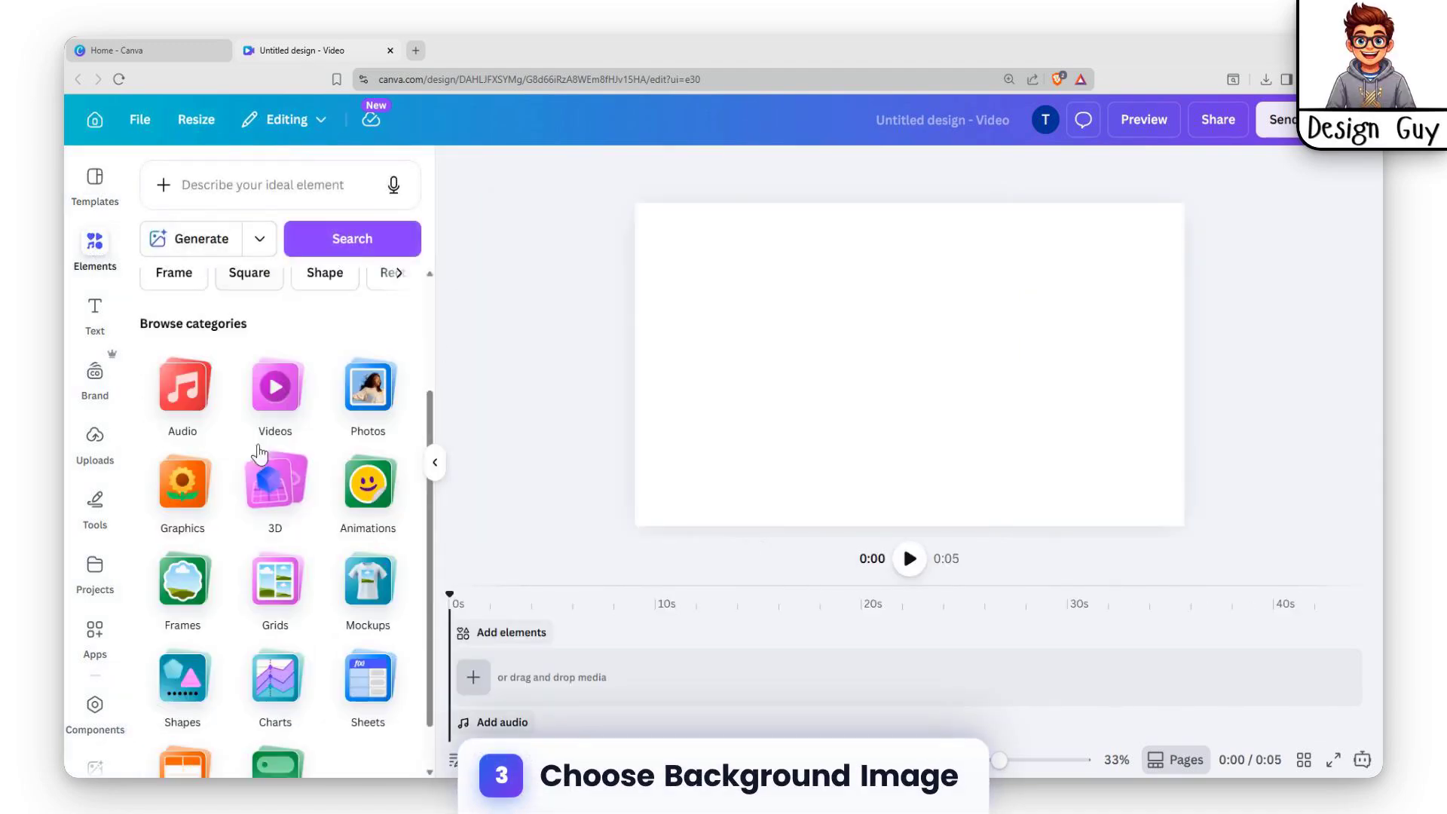
{"action": "scroll", "coordinate": [311, 344], "scroll_direction": "up", "scroll_amount": 2}
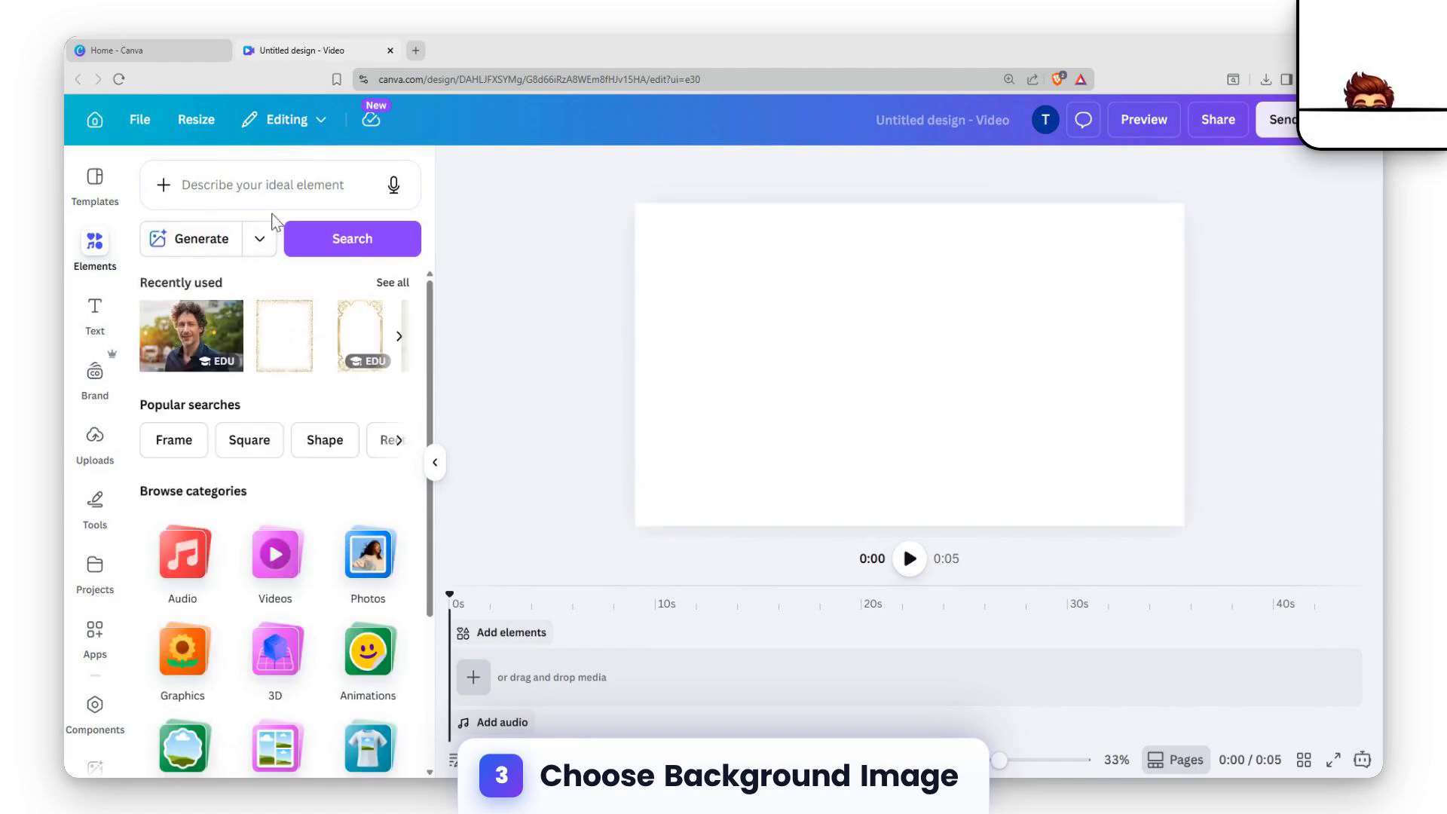
{"action": "left_click", "coordinate": [301, 187]}
{"action": "type", "text": "s"}
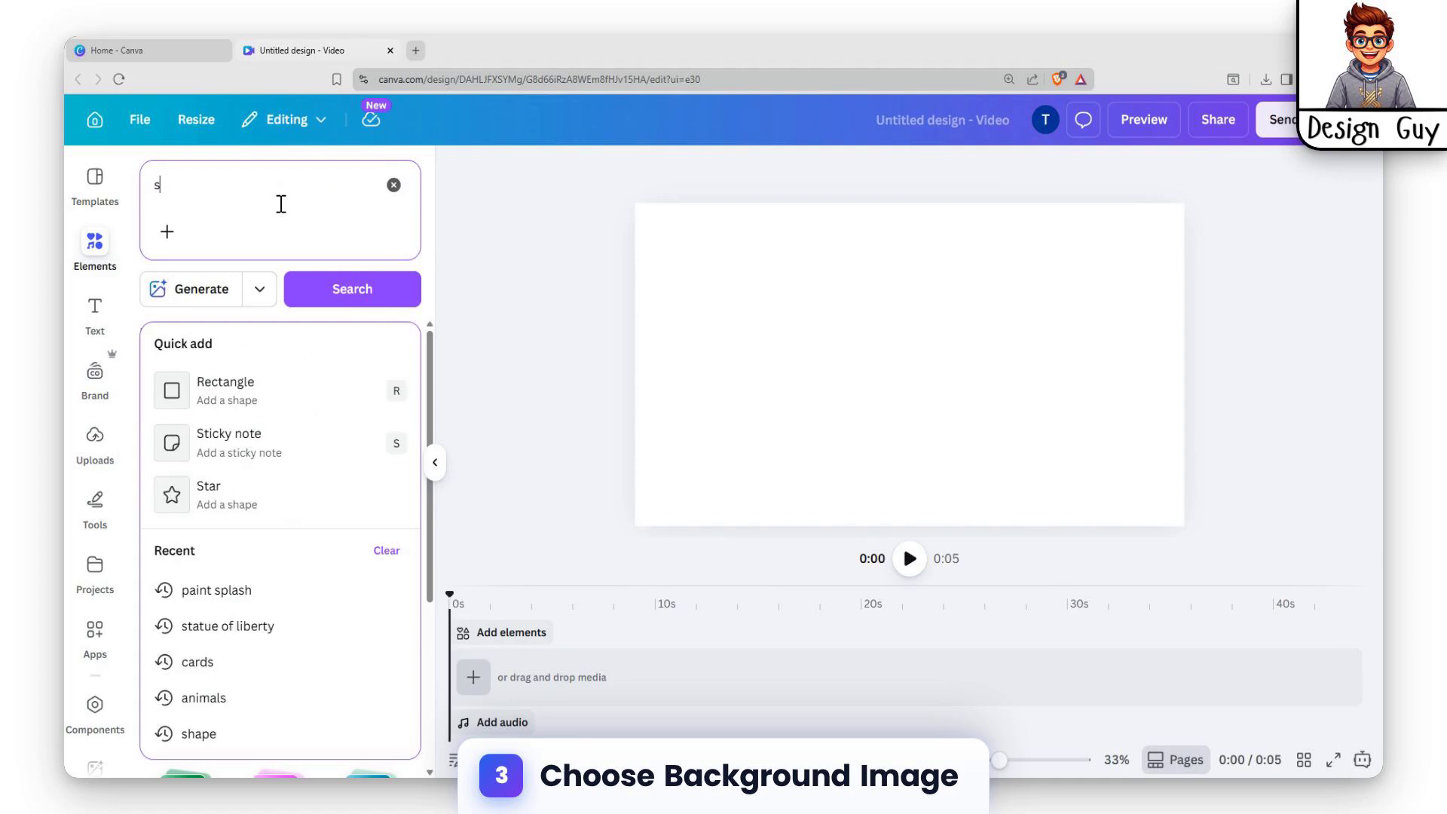
{"action": "key", "text": "BackSpace"}
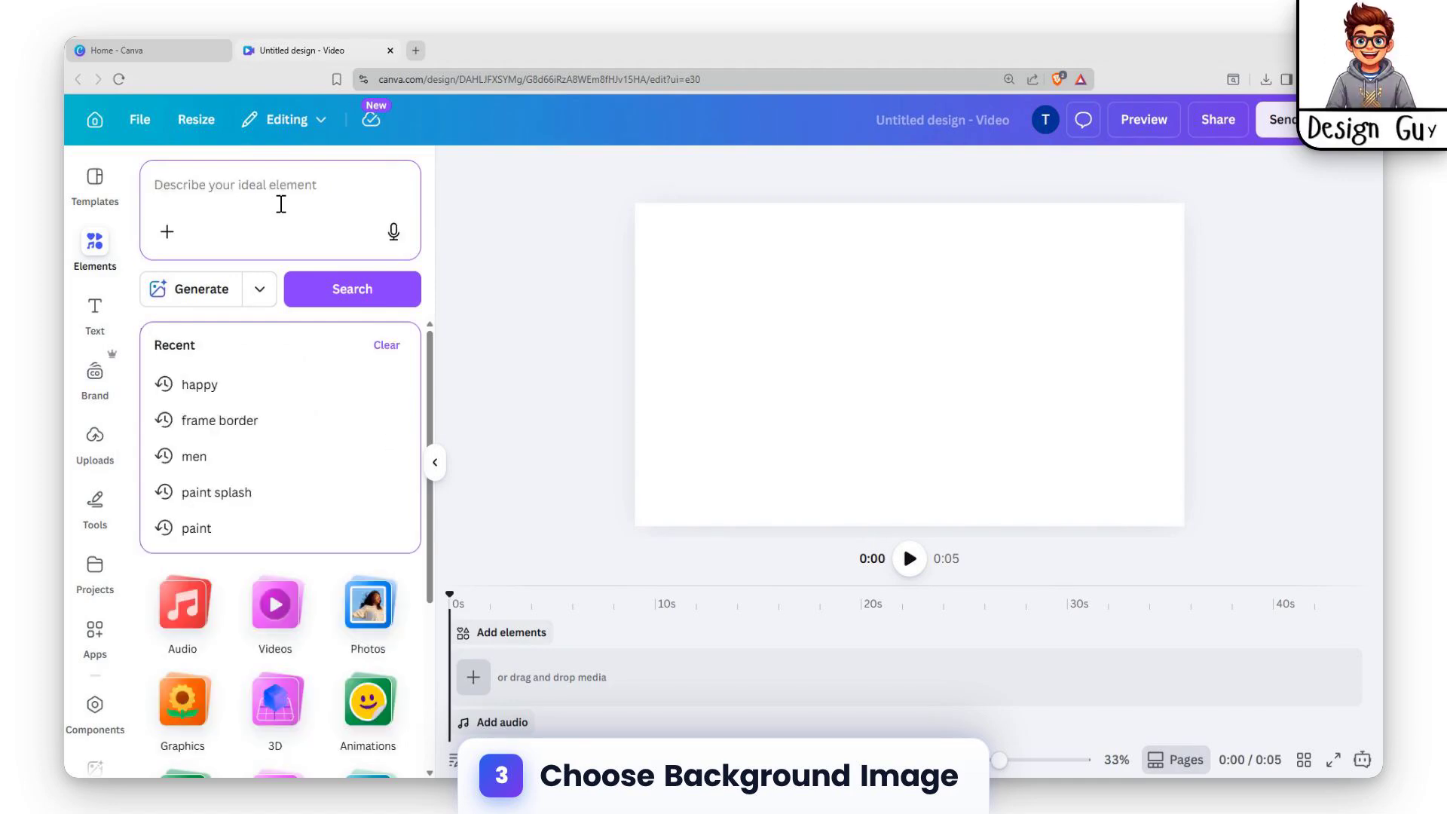
{"action": "type", "text": "dubai"}
{"action": "key", "text": "Return"}
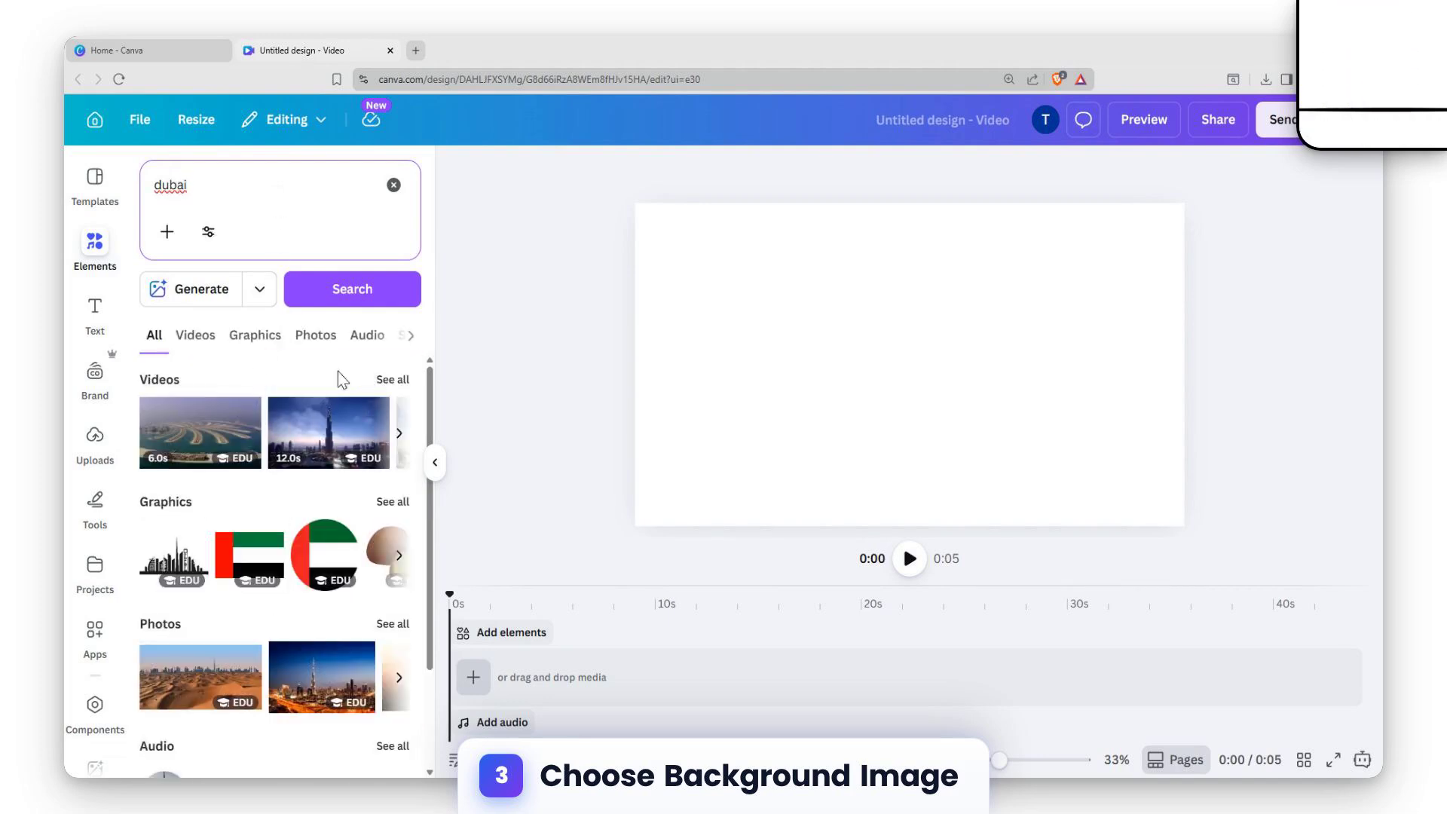
Limit the results to photos, add the daytime Burj Khalifa photo as the full-page background and briefly preview the video
{"action": "left_click", "coordinate": [309, 340]}
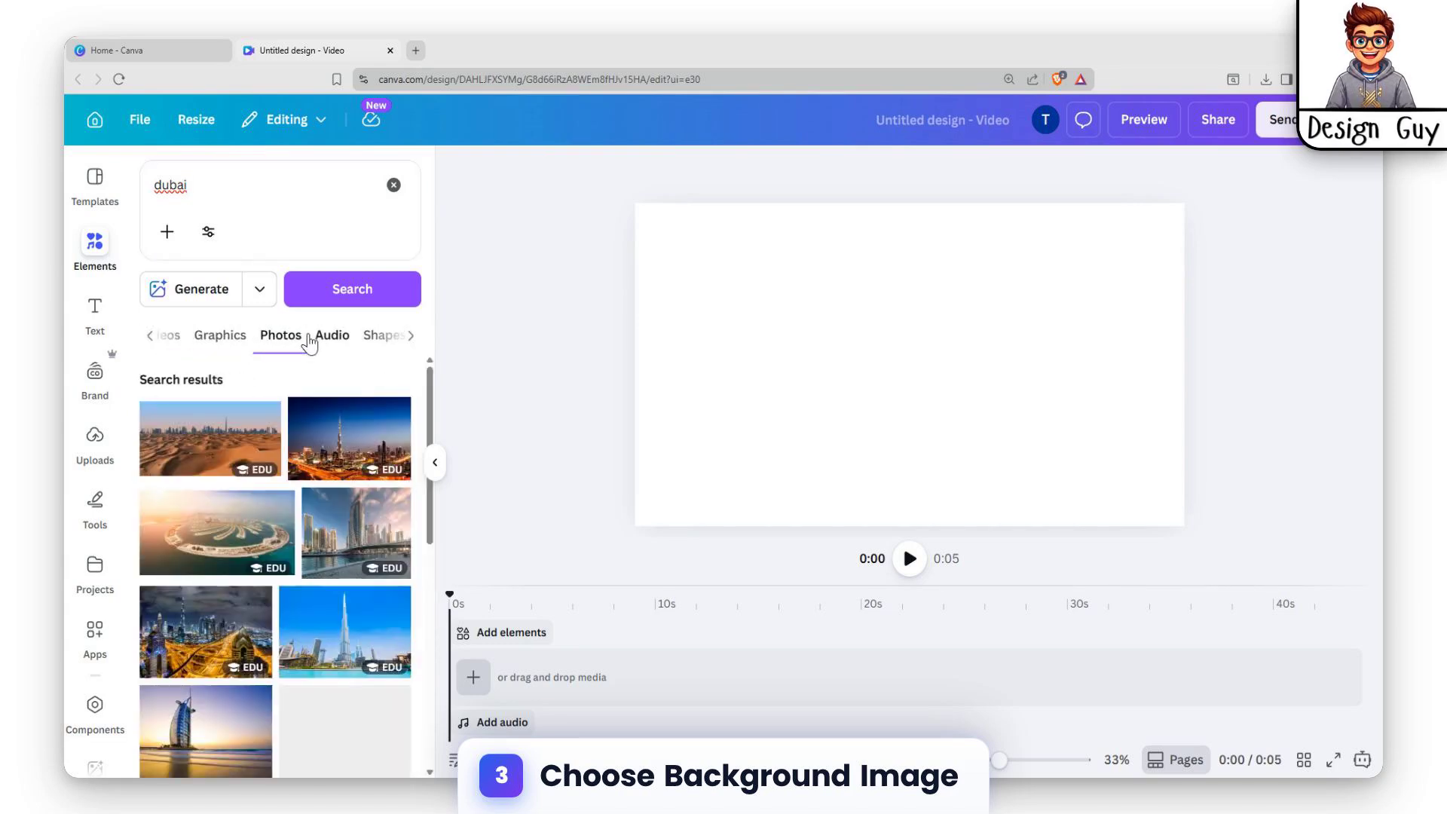
{"action": "scroll", "coordinate": [324, 441], "scroll_direction": "down", "scroll_amount": 2}
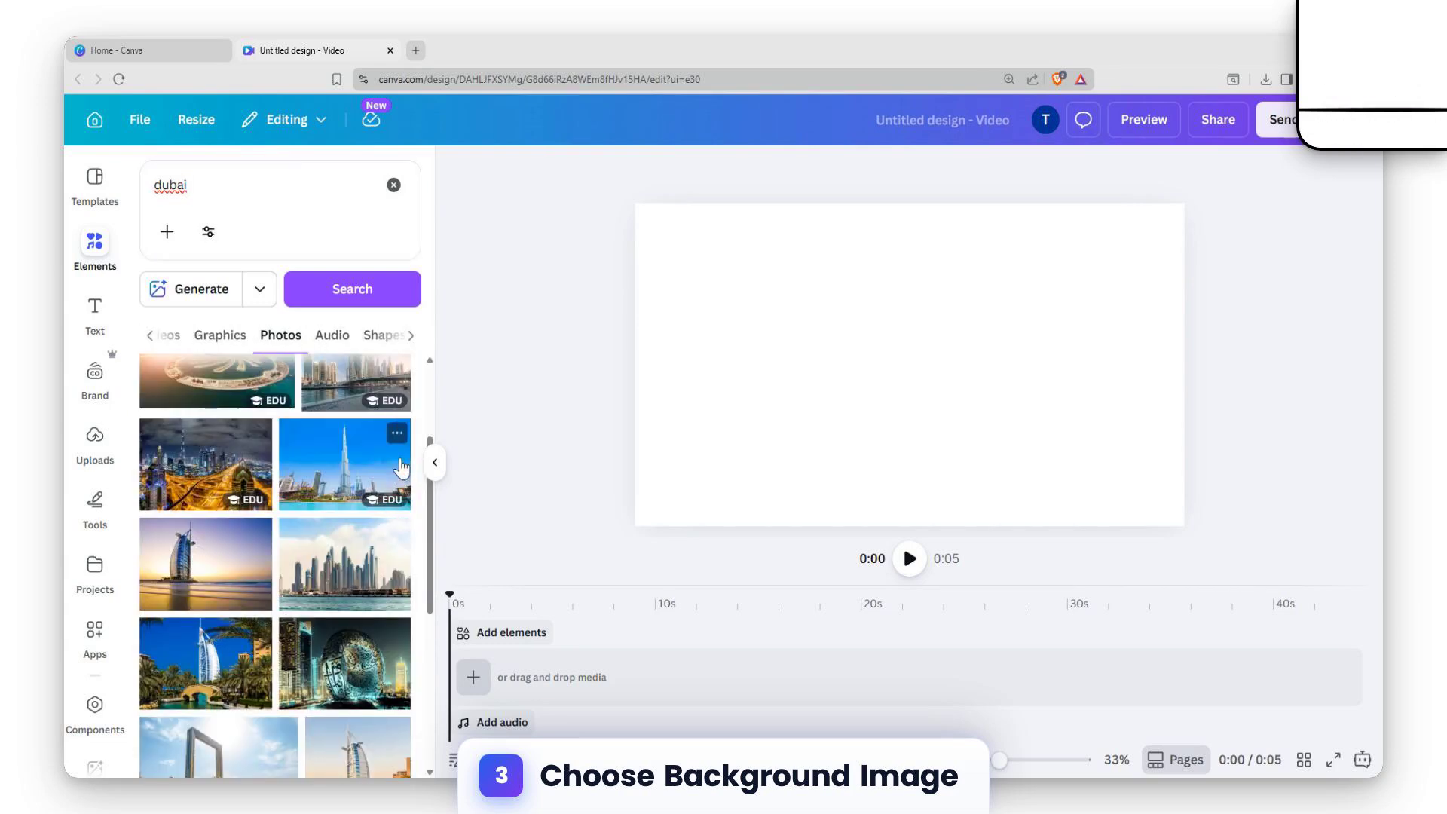
{"action": "left_click", "coordinate": [339, 460]}
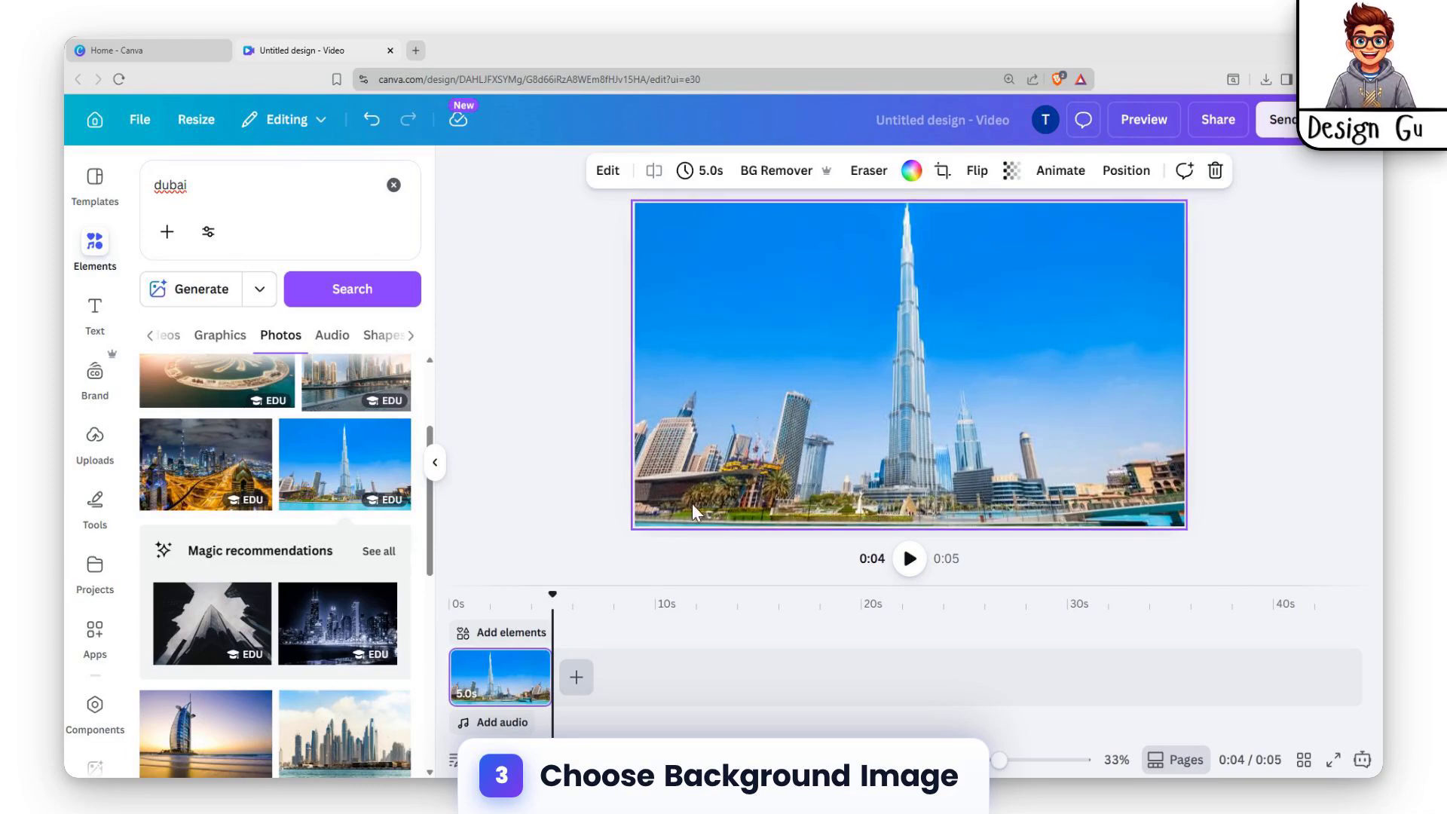
{"action": "left_click", "coordinate": [912, 557]}
{"action": "left_click", "coordinate": [916, 559]}
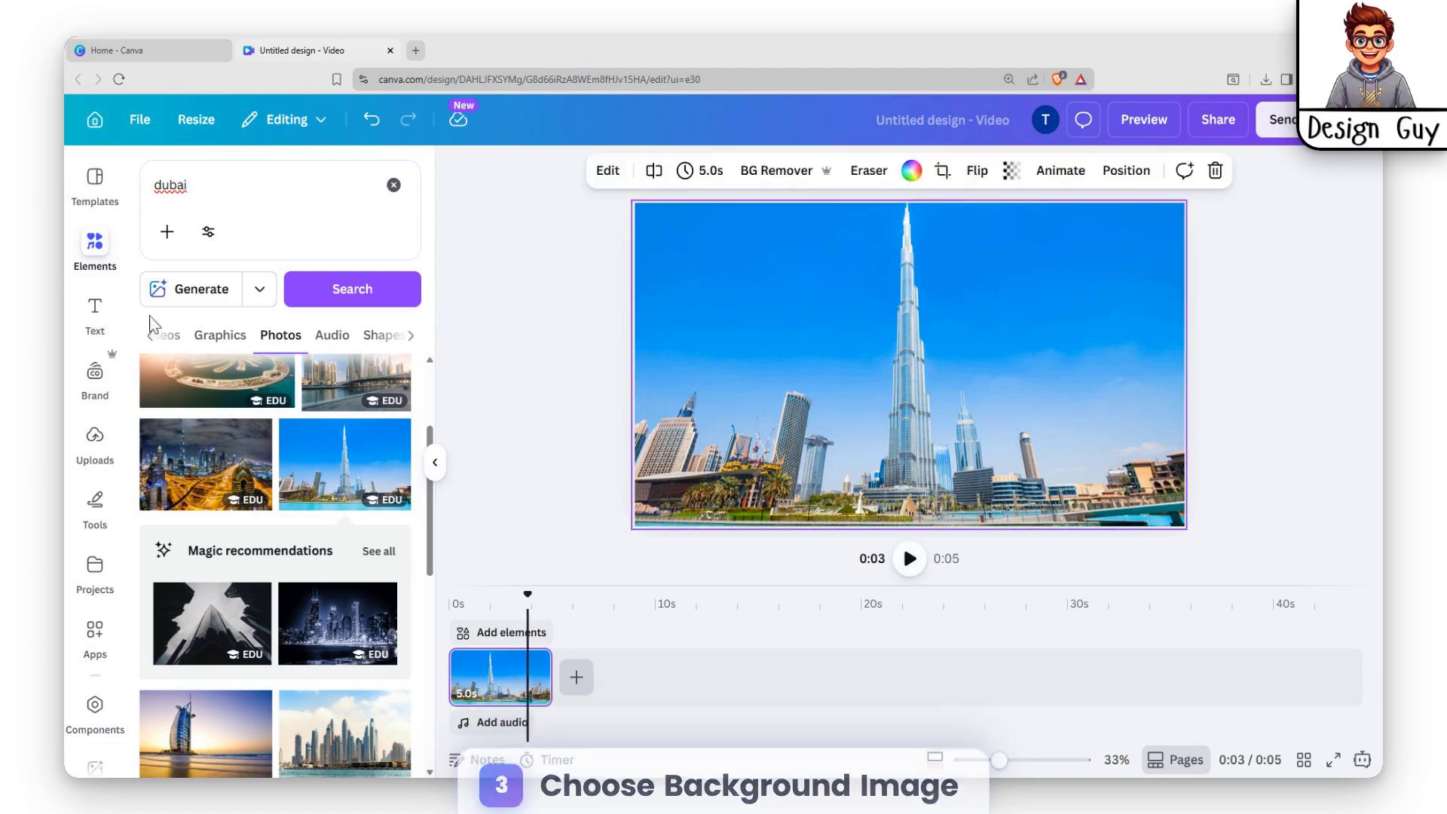
Clear the element search, add a heading text to the page and place it slightly above the centre
{"action": "left_click", "coordinate": [394, 185]}
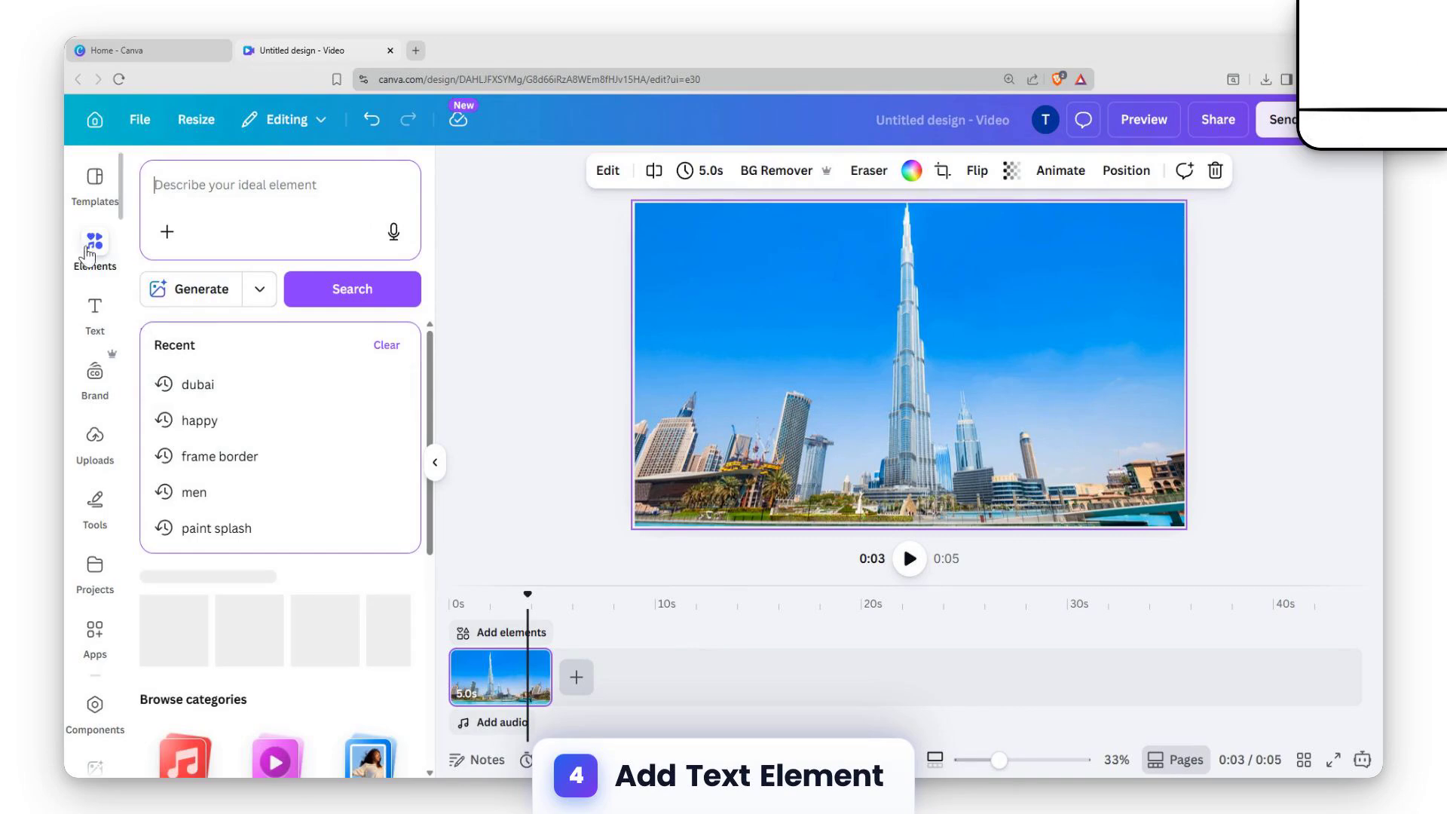
{"action": "left_click", "coordinate": [95, 311]}
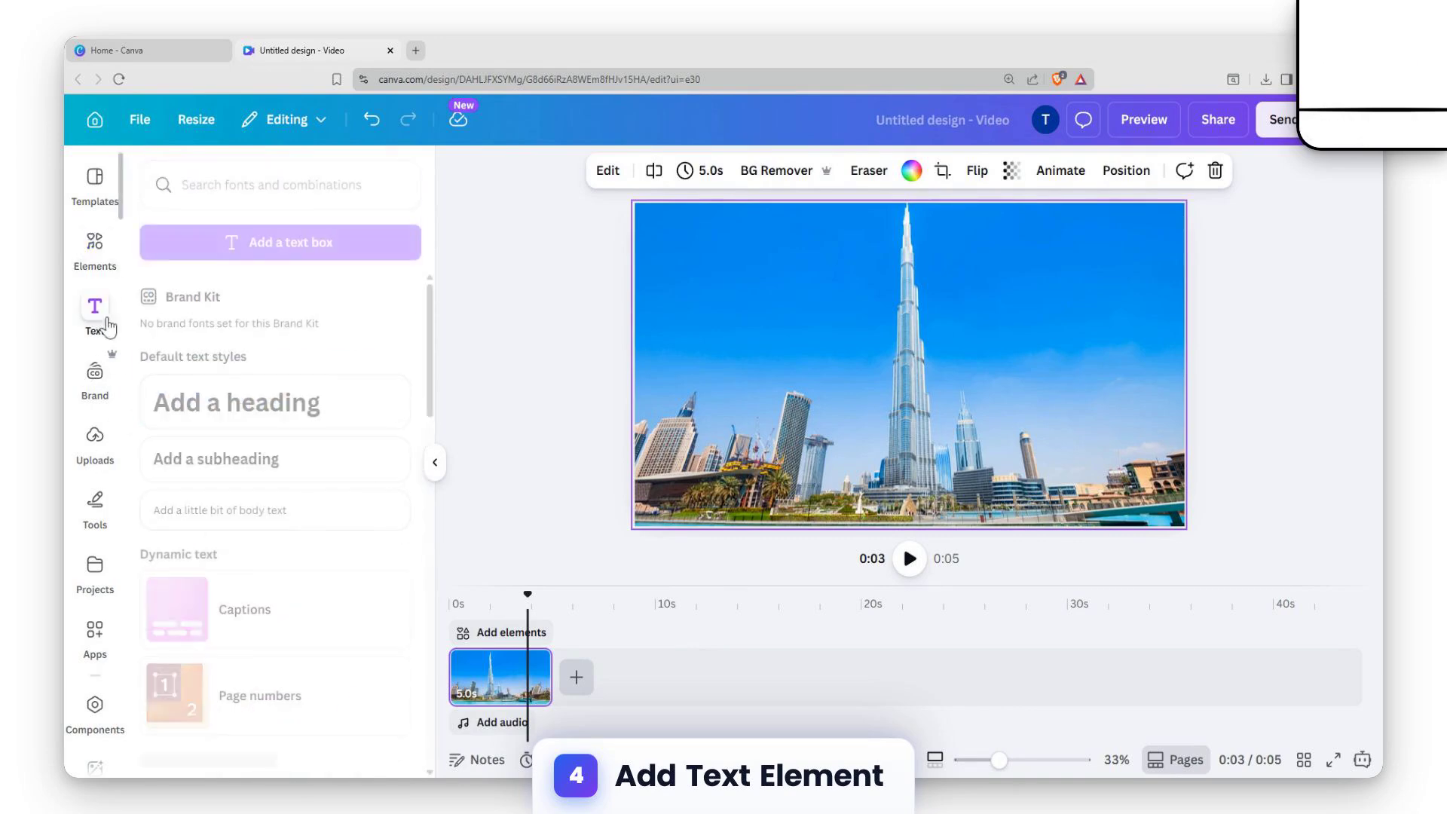
{"action": "left_click", "coordinate": [242, 402]}
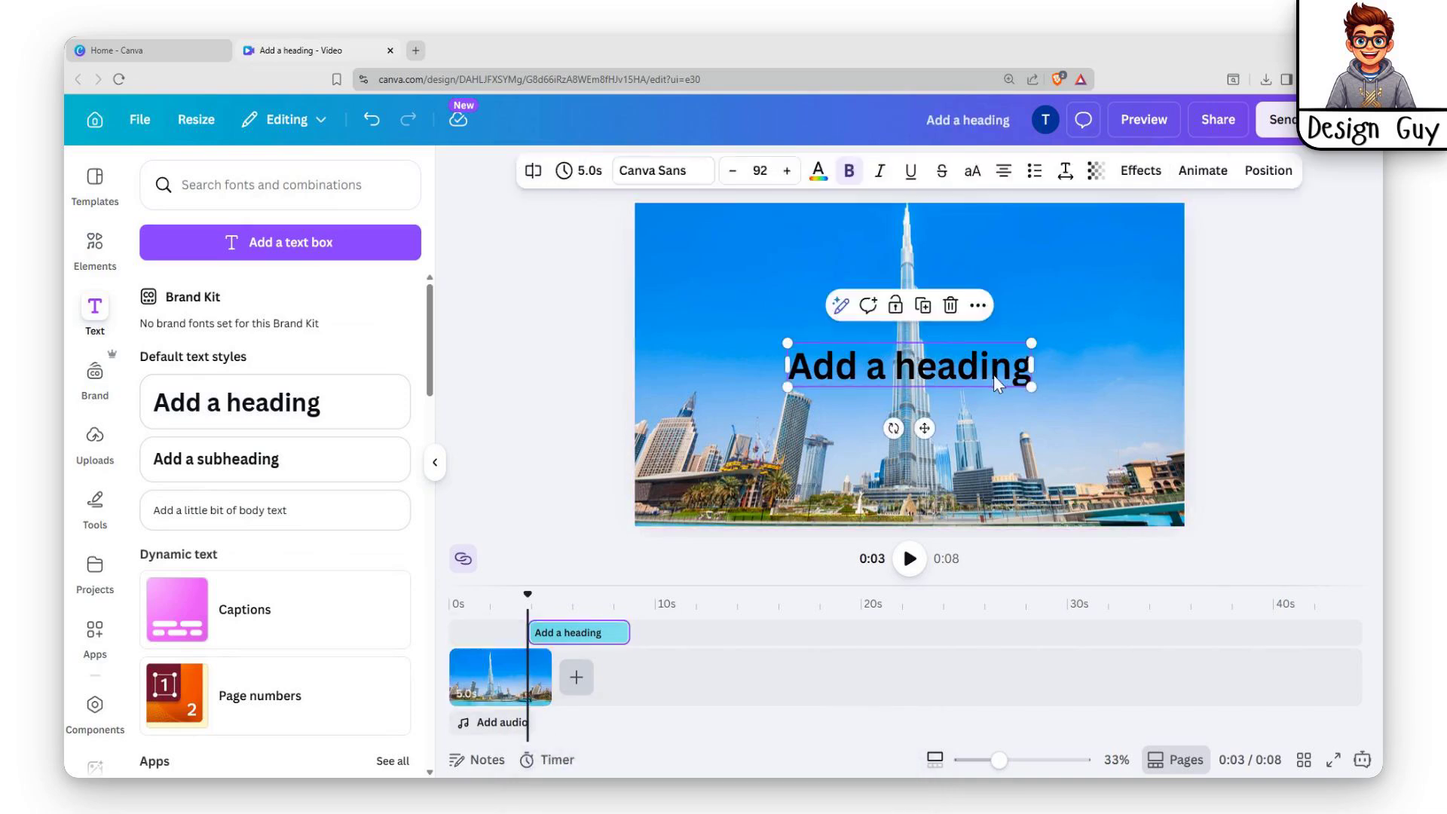
{"action": "mouse_move", "coordinate": [992, 375]}
{"action": "left_mouse_down"}
{"action": "mouse_move", "coordinate": [955, 336]}
{"action": "mouse_move", "coordinate": [981, 361]}
{"action": "left_mouse_up"}
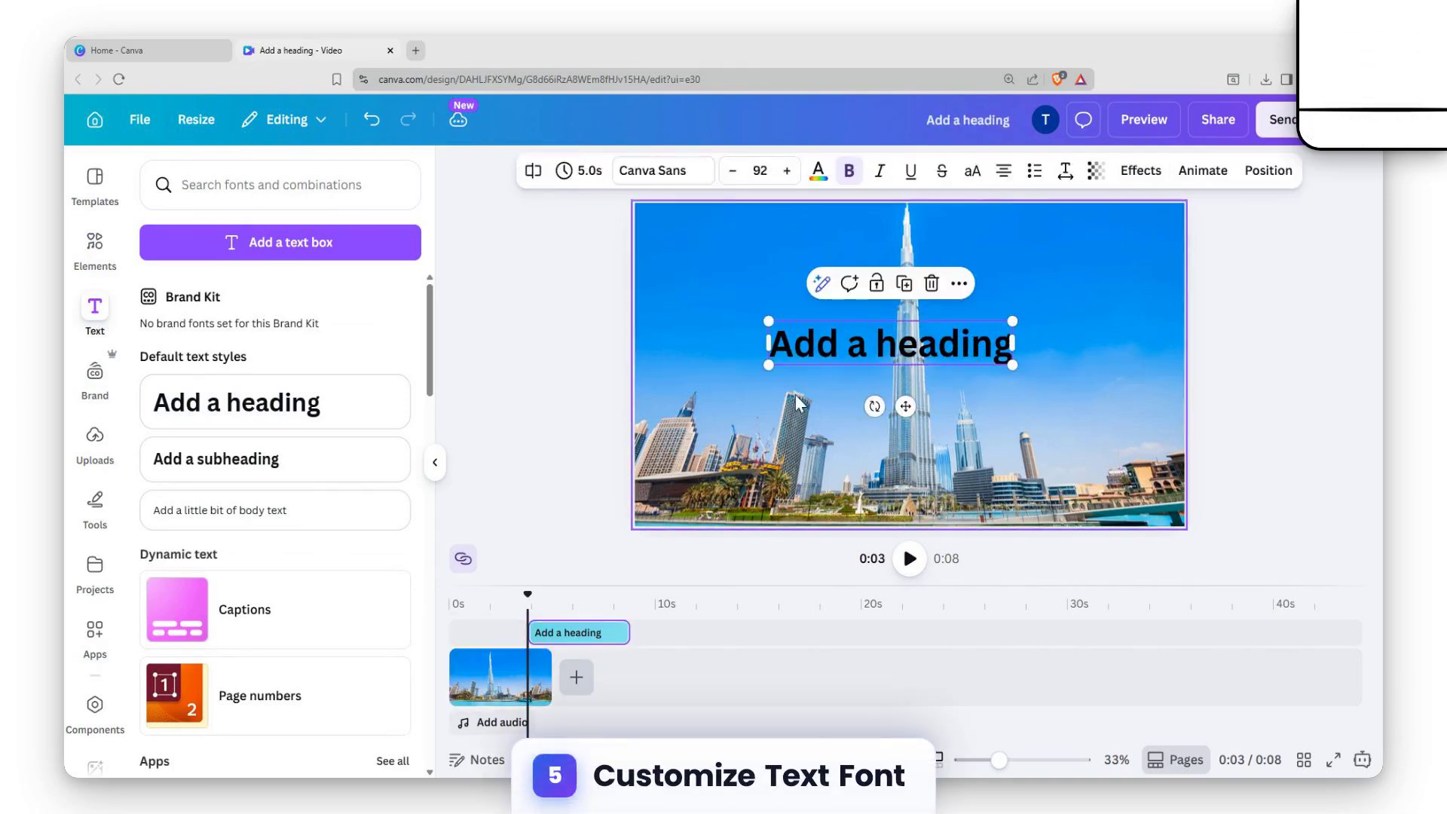
Try a few fonts on the heading and set it to Gagalin
{"action": "left_click", "coordinate": [646, 172]}
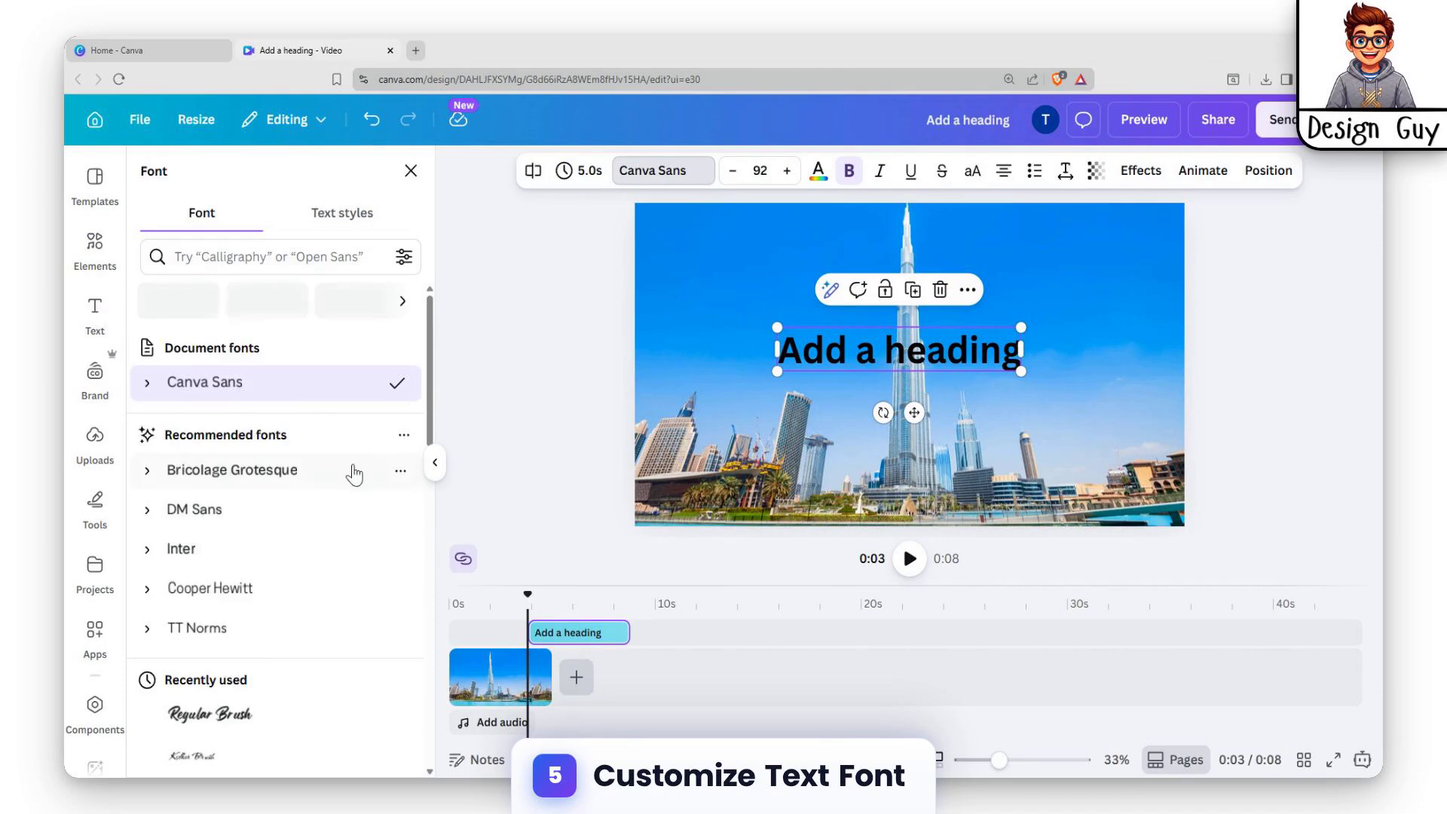
{"action": "scroll", "coordinate": [288, 490], "scroll_direction": "down", "scroll_amount": 4}
{"action": "left_click", "coordinate": [215, 539]}
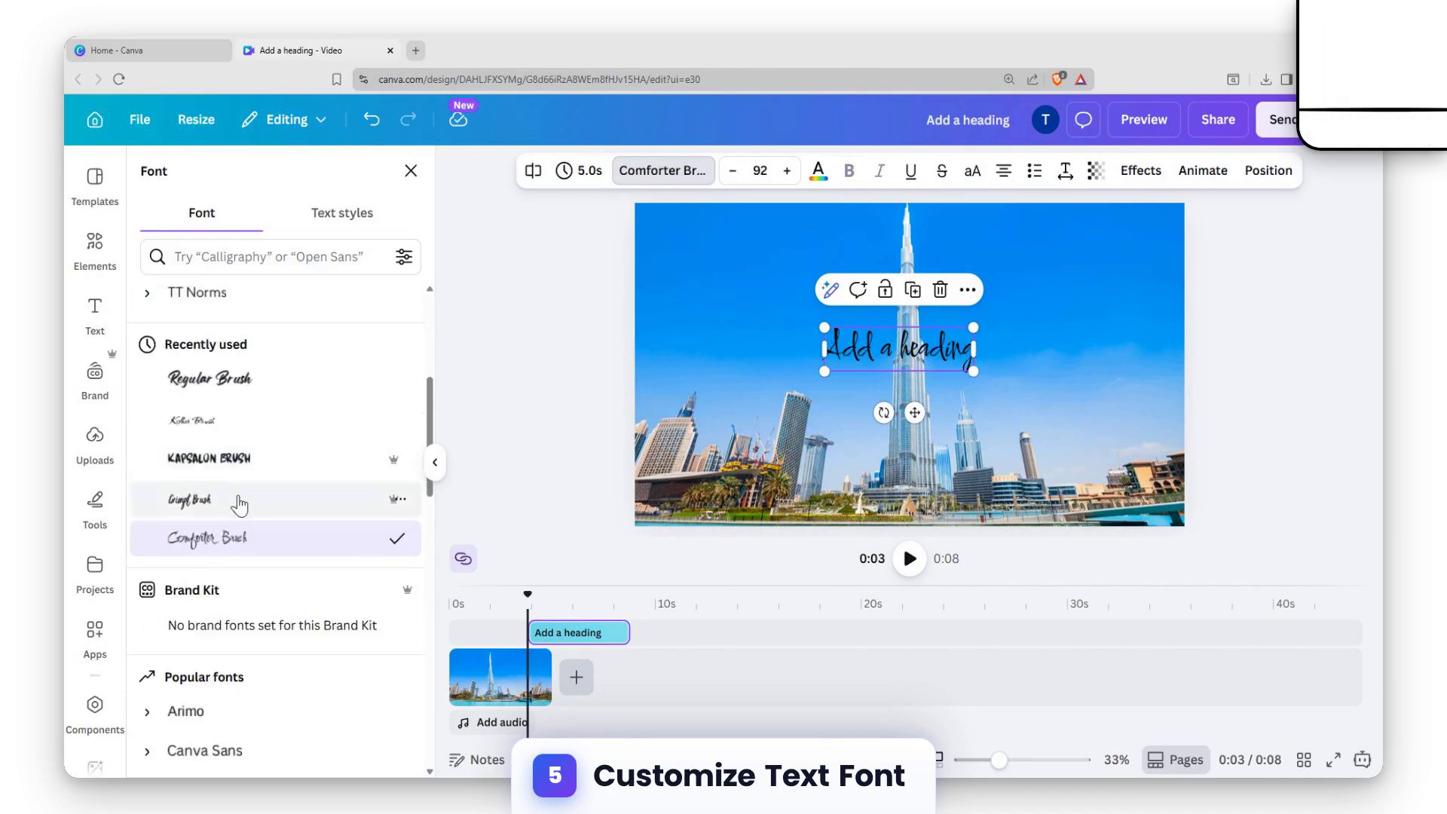
{"action": "scroll", "coordinate": [263, 452], "scroll_direction": "down", "scroll_amount": 5}
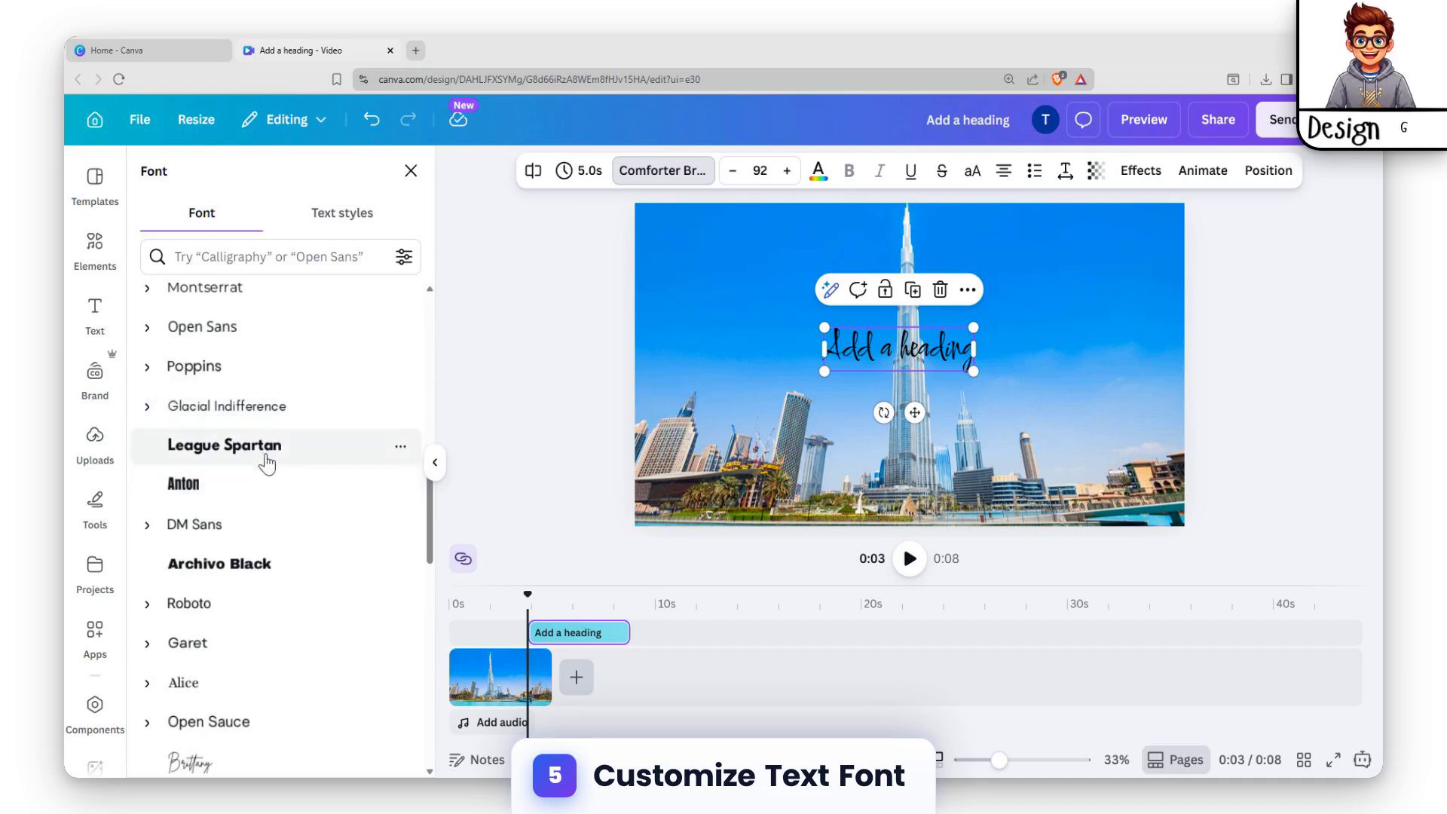
{"action": "scroll", "coordinate": [226, 588], "scroll_direction": "down", "scroll_amount": 2}
{"action": "left_click", "coordinate": [226, 562]}
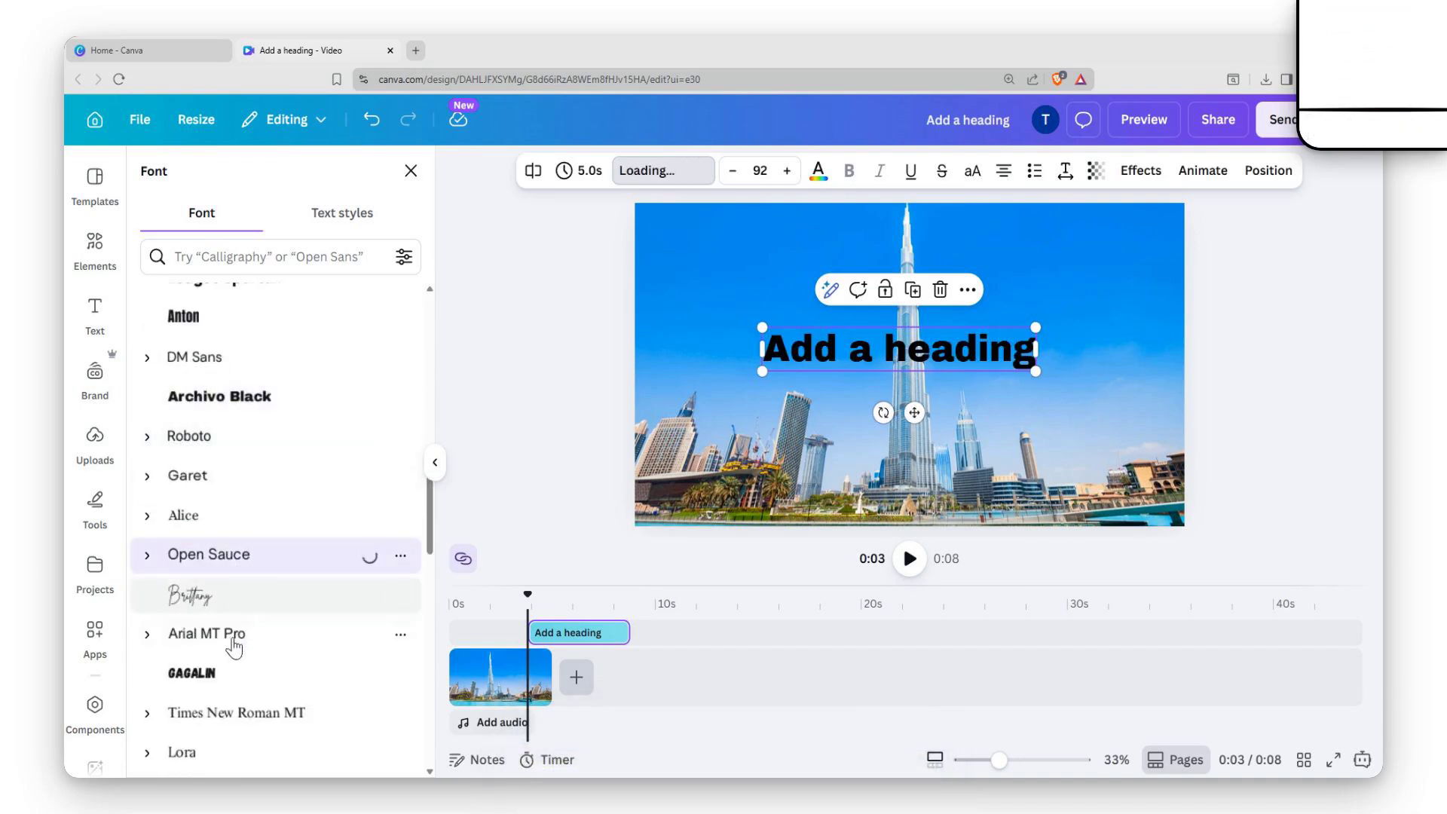
{"action": "left_click", "coordinate": [214, 670]}
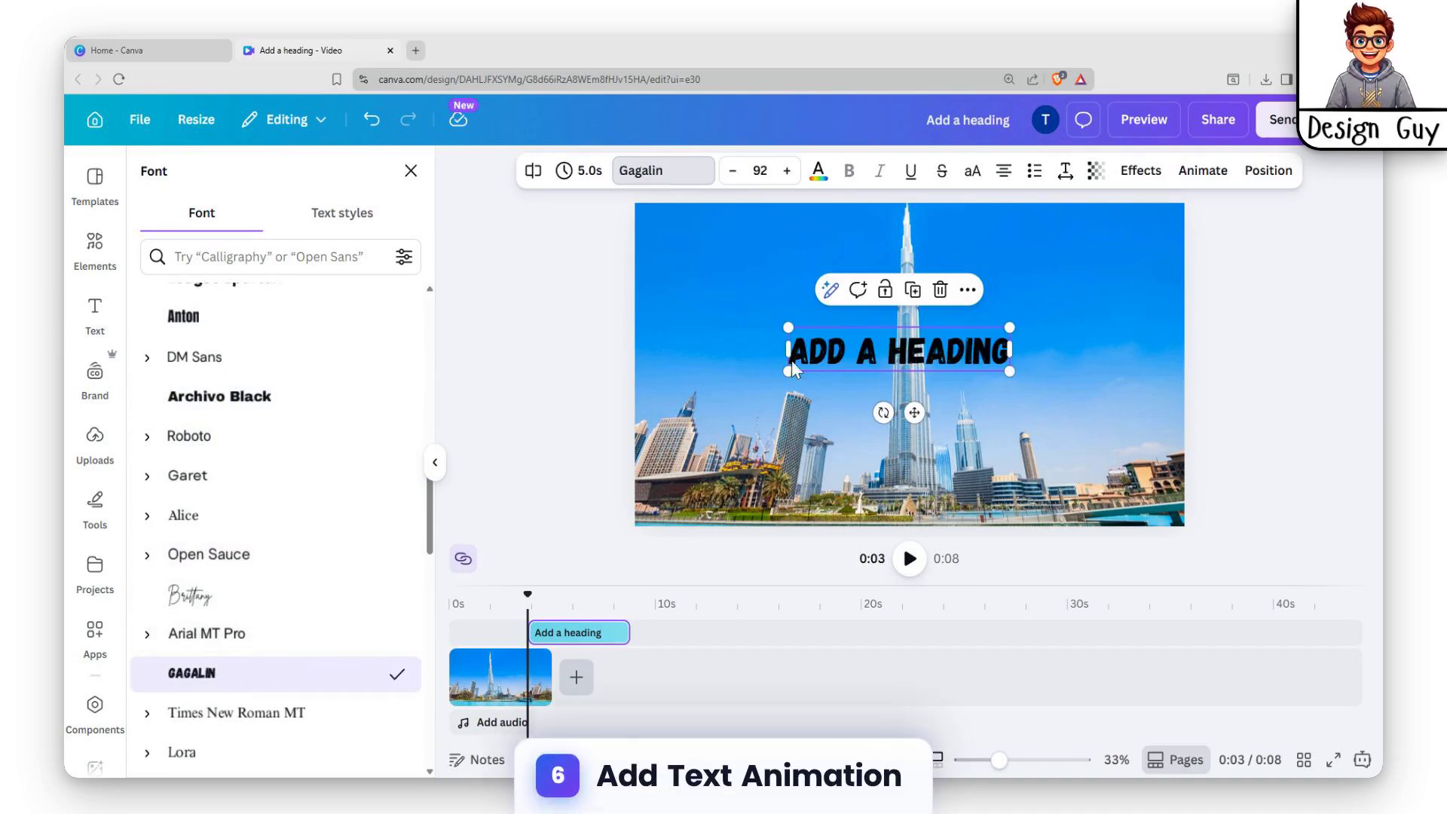
Enlarge the heading to a font size of about 173 across the middle of the photo
{"action": "double_click", "coordinate": [880, 347]}
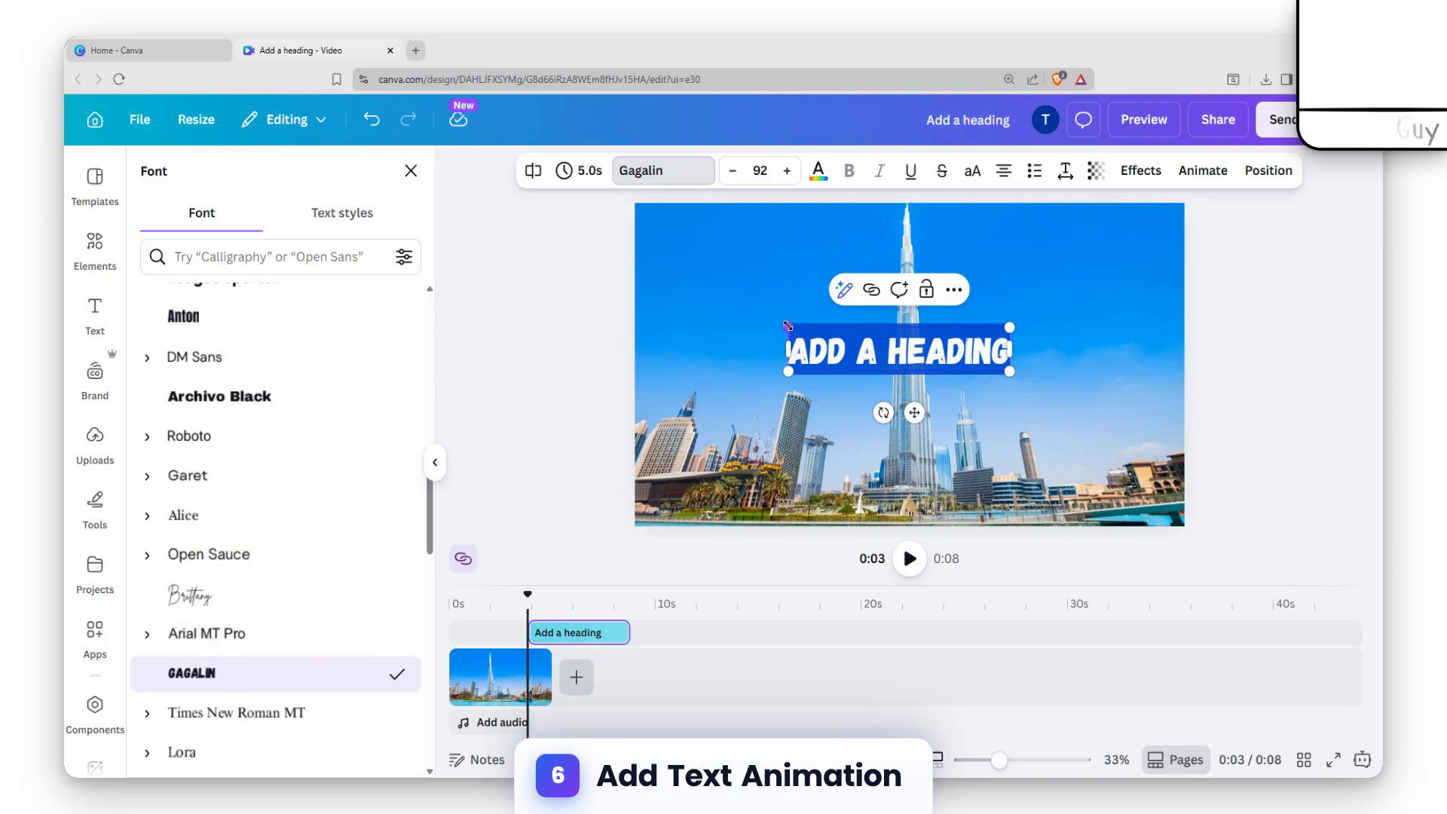
{"action": "left_click_drag", "start_coordinate": [789, 328], "coordinate": [685, 302]}
{"action": "left_click_drag", "start_coordinate": [1010, 377], "coordinate": [1105, 409]}
Replace the heading's placeholder text with "DUBAI TOUR"
{"action": "left_click", "coordinate": [1006, 364]}
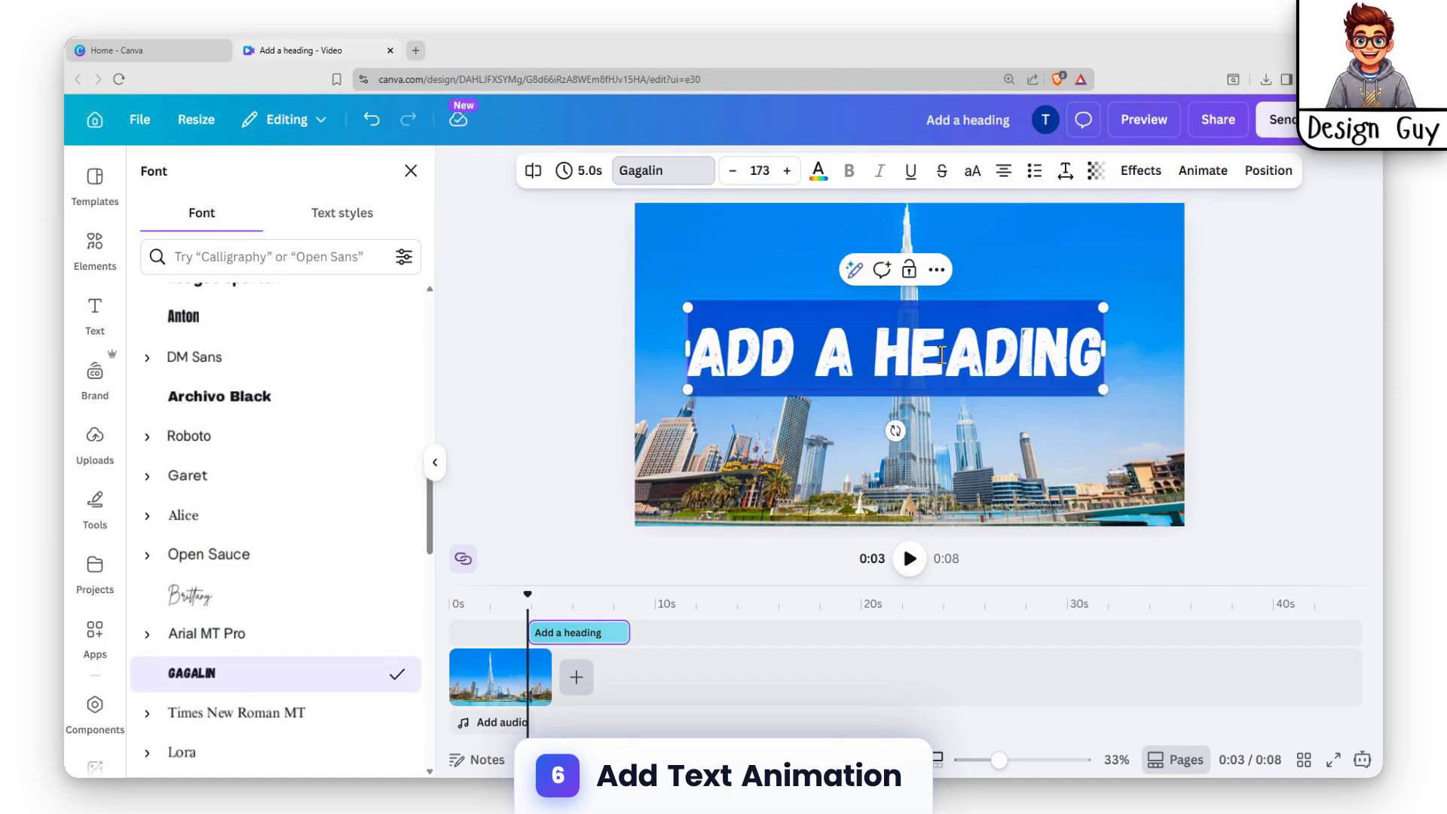
{"action": "type", "text": "DU"}
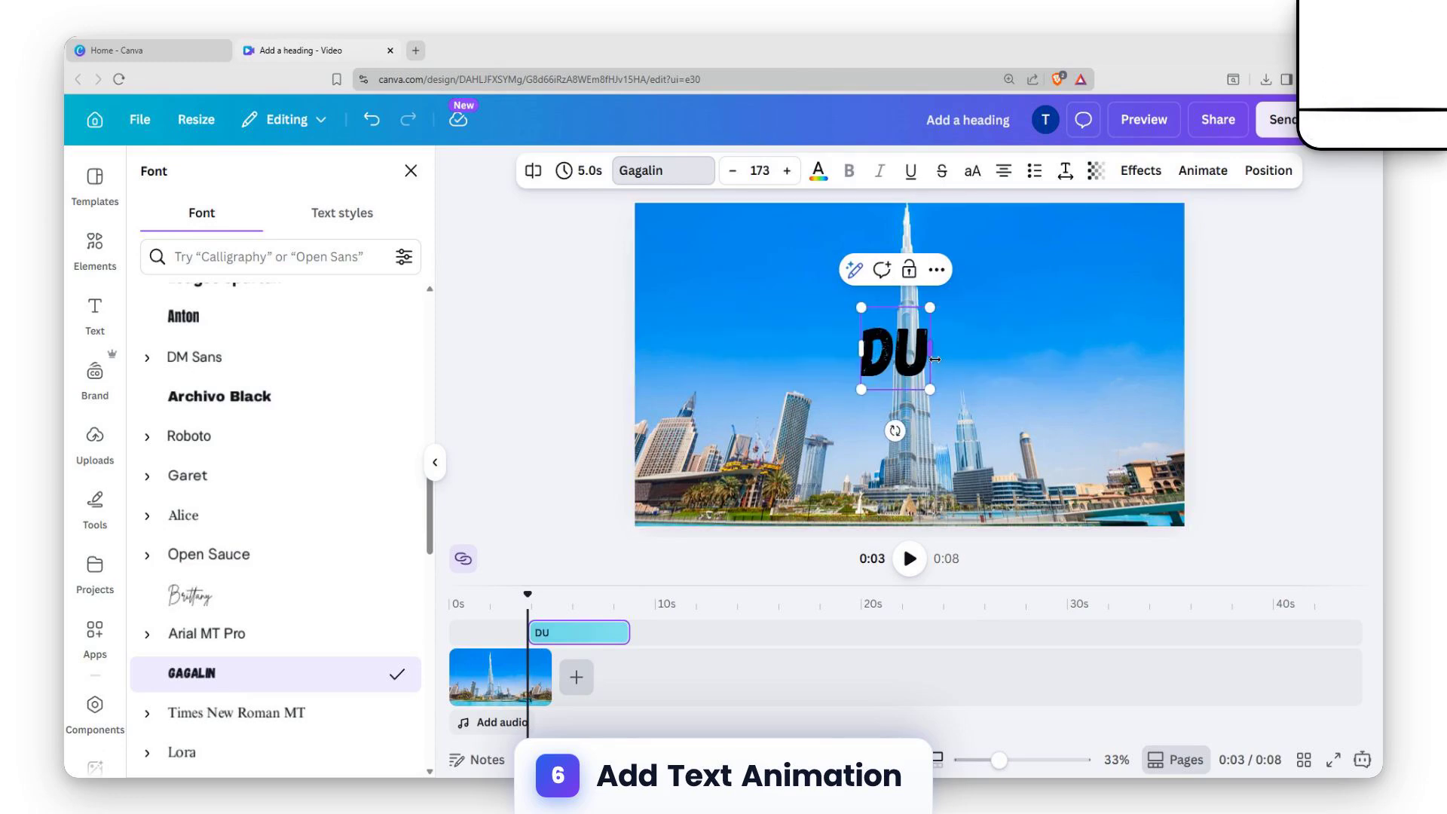
{"action": "type", "text": "BAI TOUR"}
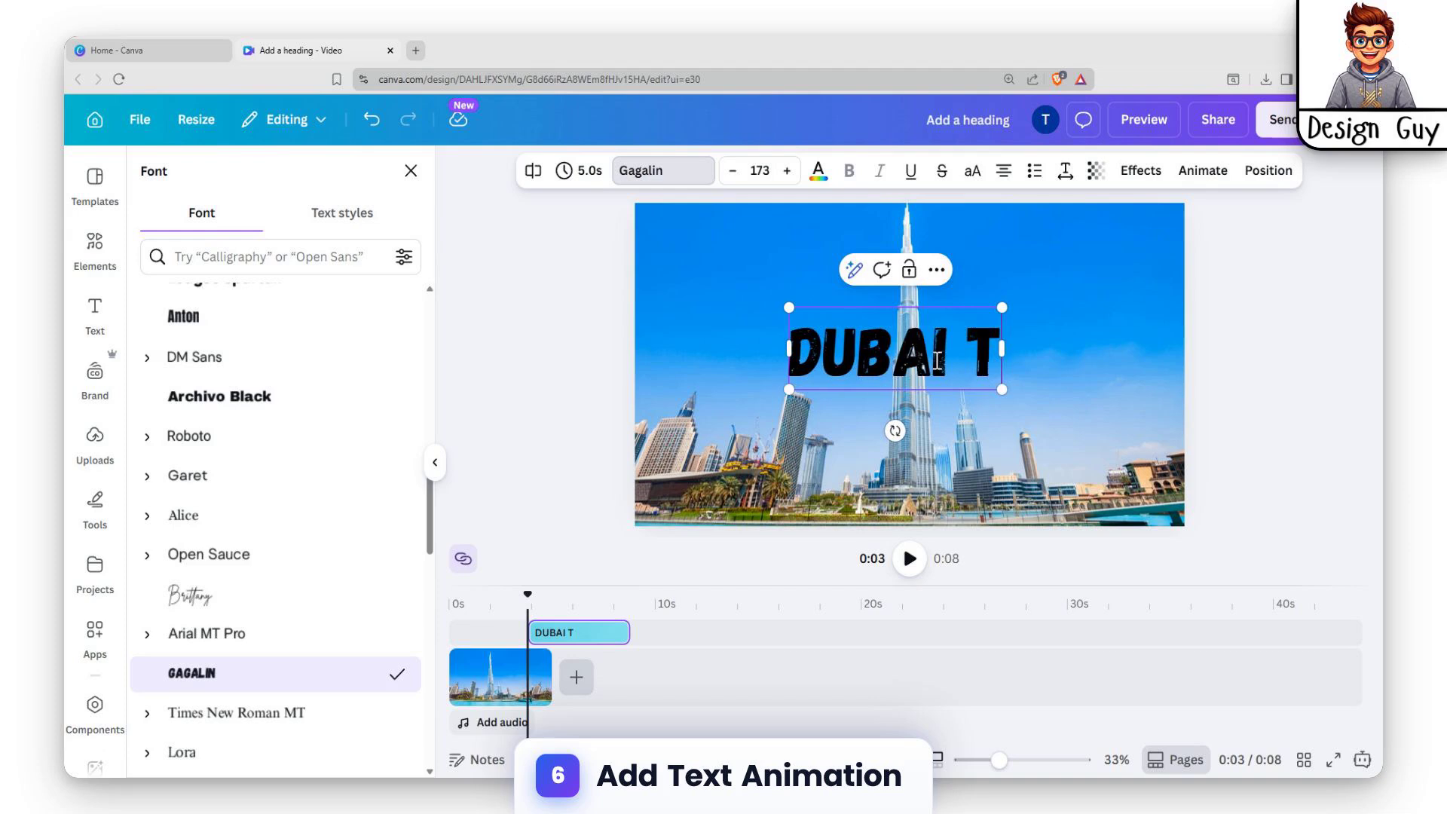
{"action": "left_click", "coordinate": [1128, 302]}
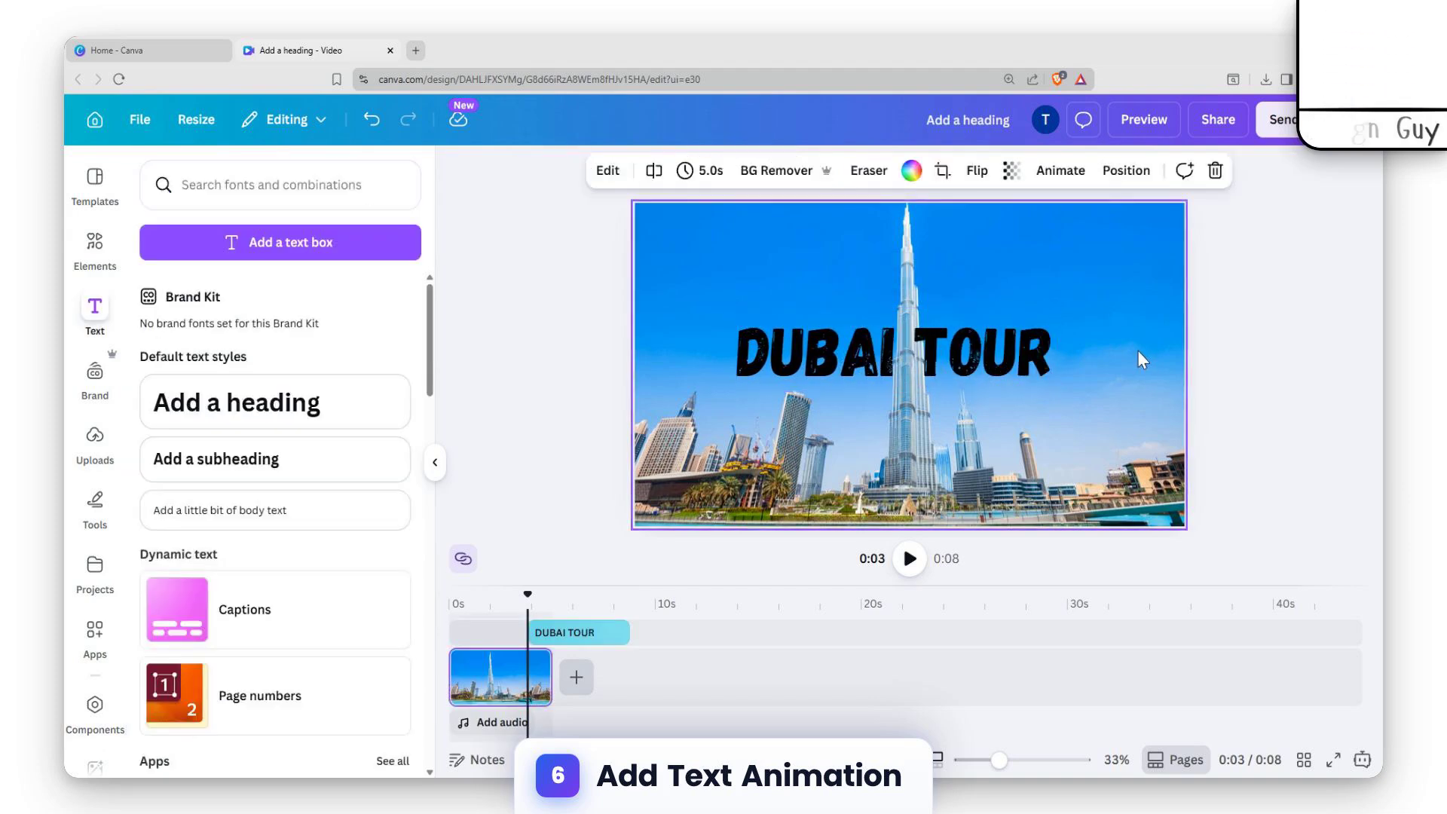
Apply the Typewriter animation to the DUBAI TOUR heading and lower its speed to near the minimum
{"action": "left_click", "coordinate": [1022, 356]}
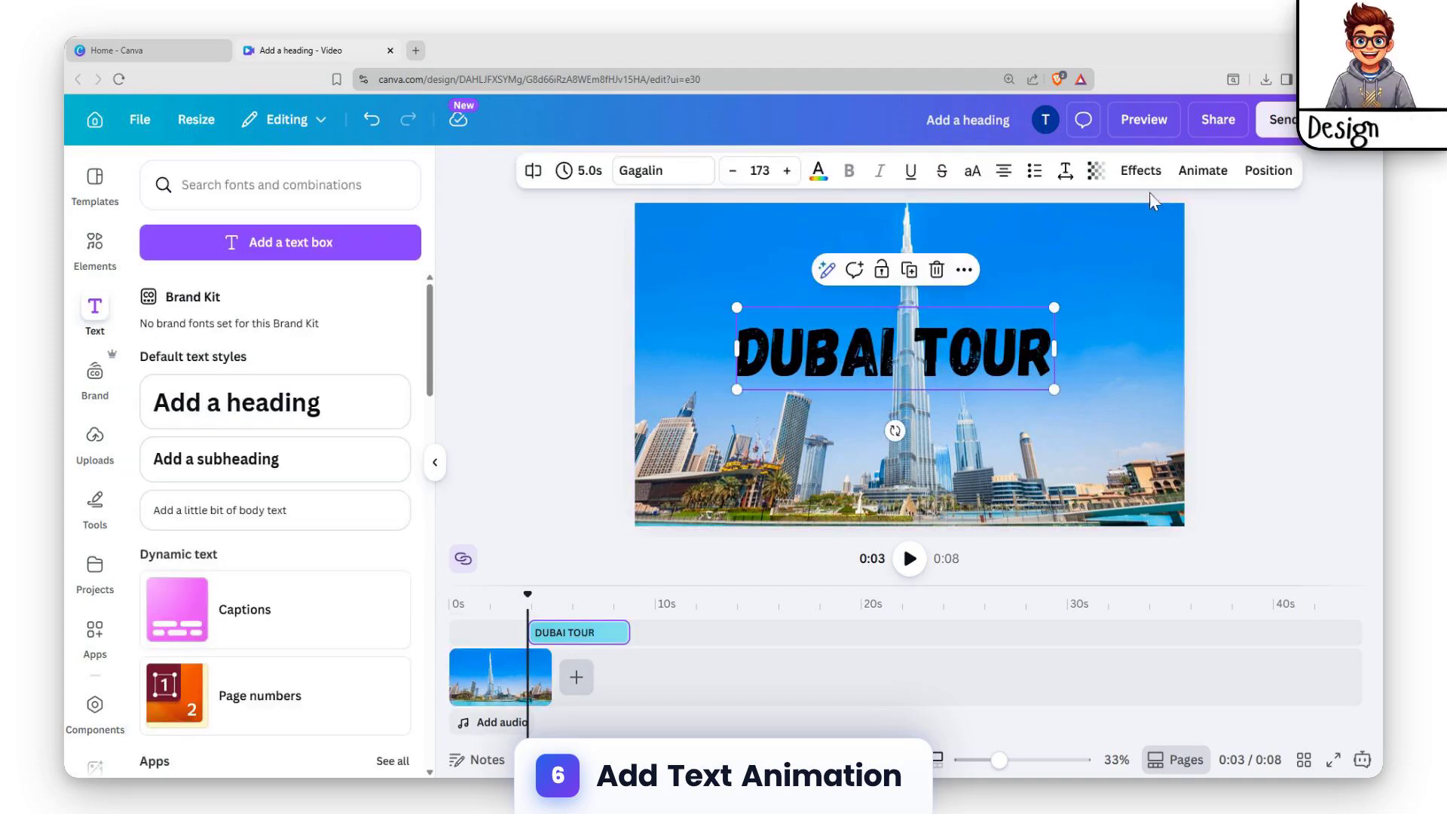
{"action": "left_click", "coordinate": [1195, 179]}
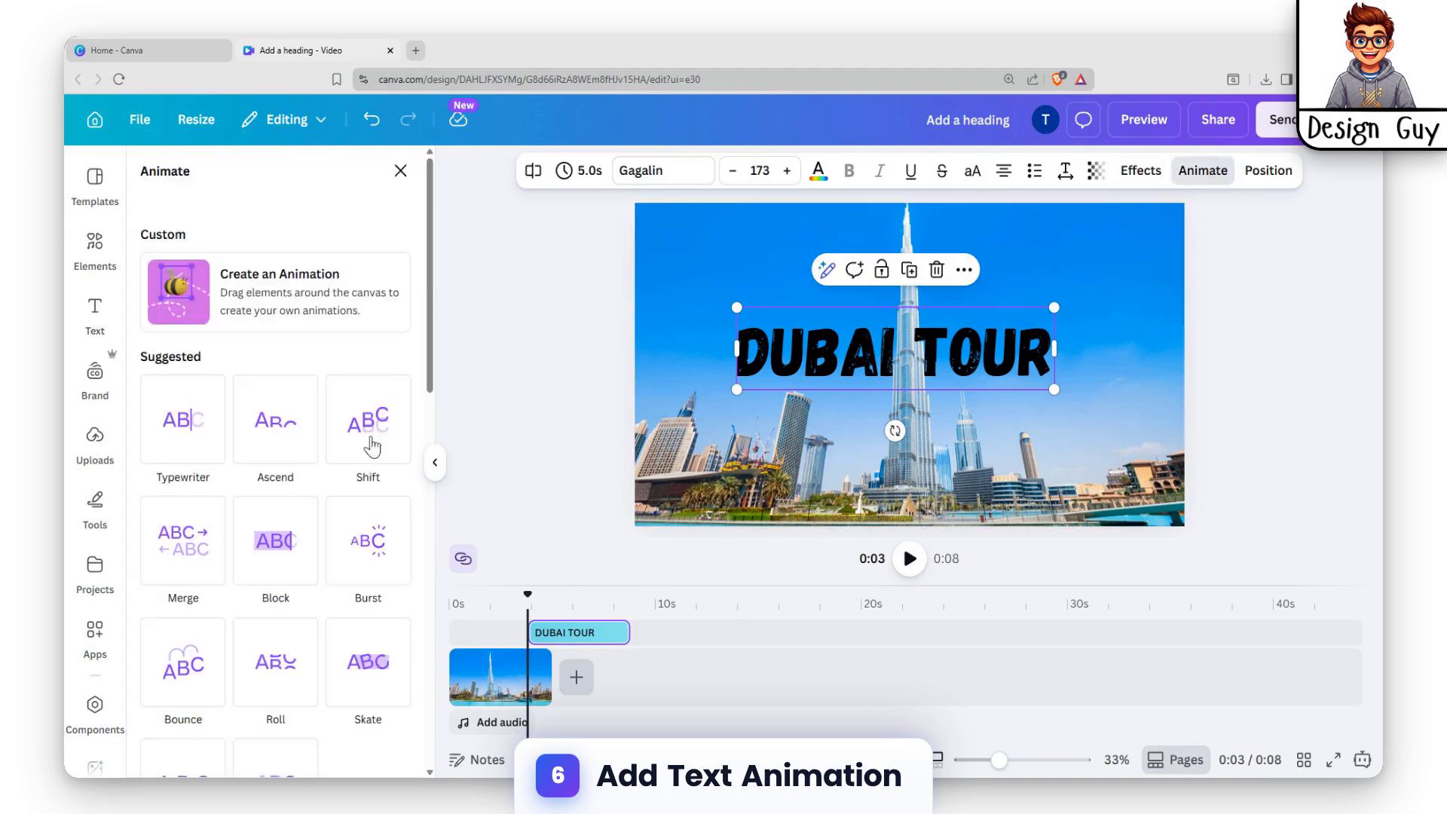
{"action": "left_click", "coordinate": [185, 434]}
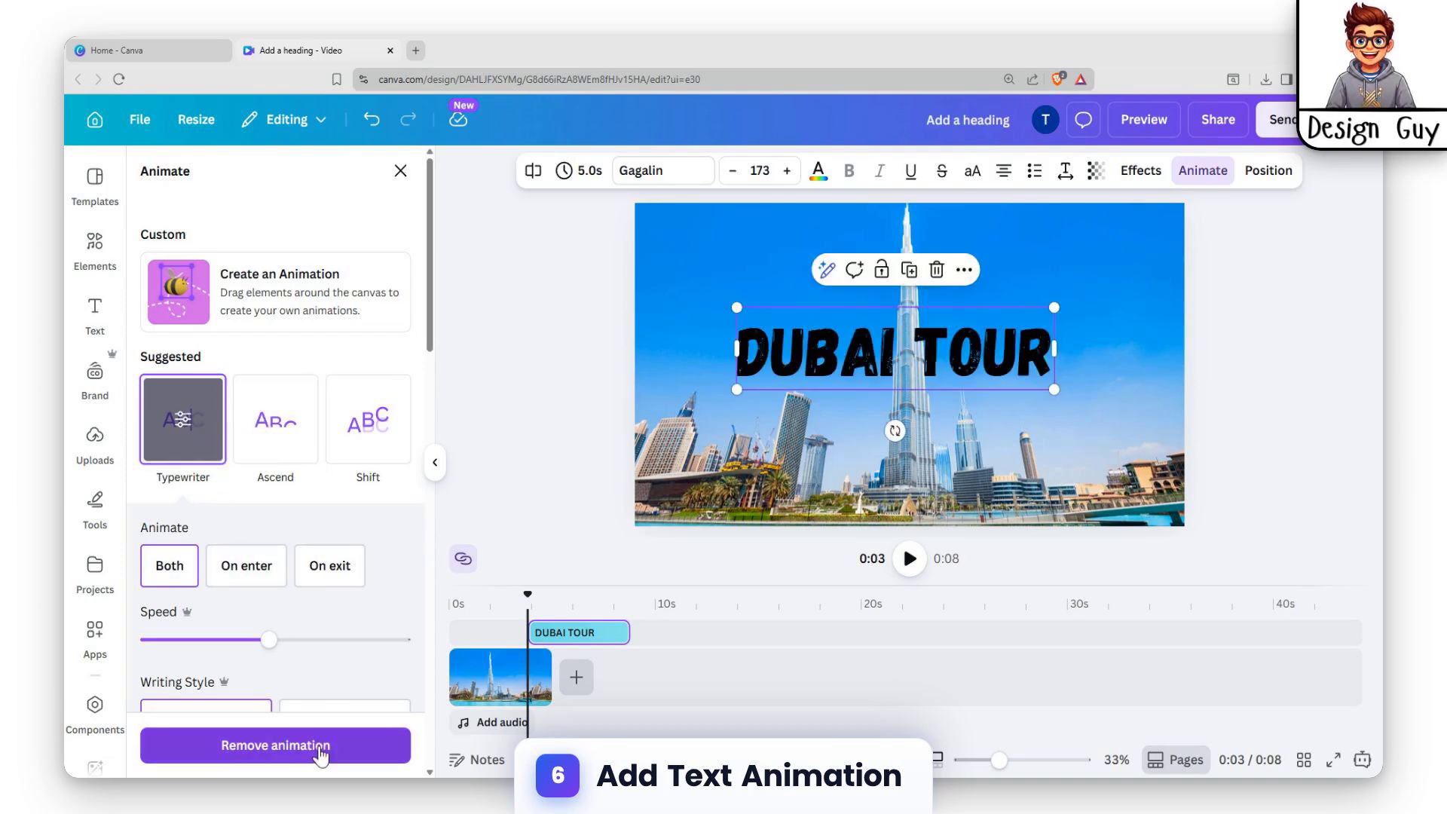
{"action": "scroll", "coordinate": [296, 615], "scroll_direction": "down", "scroll_amount": 4}
{"action": "left_click_drag", "start_coordinate": [258, 311], "coordinate": [183, 311]}
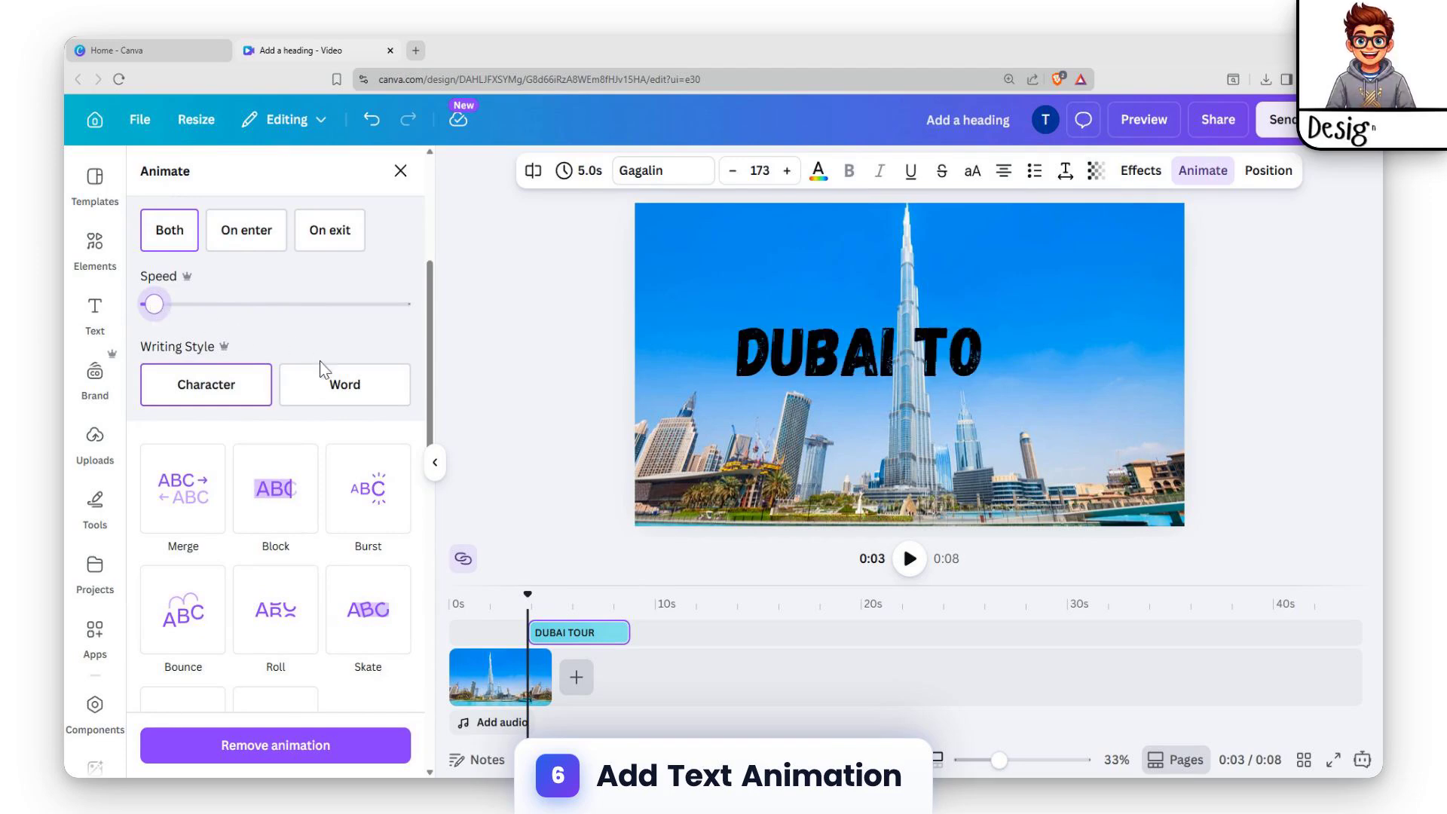
Add the Flicker and Pulse add-on effects to the DUBAI TOUR heading's animation
{"action": "scroll", "coordinate": [347, 511], "scroll_direction": "down", "scroll_amount": 2}
{"action": "scroll", "coordinate": [346, 511], "scroll_direction": "down", "scroll_amount": 9}
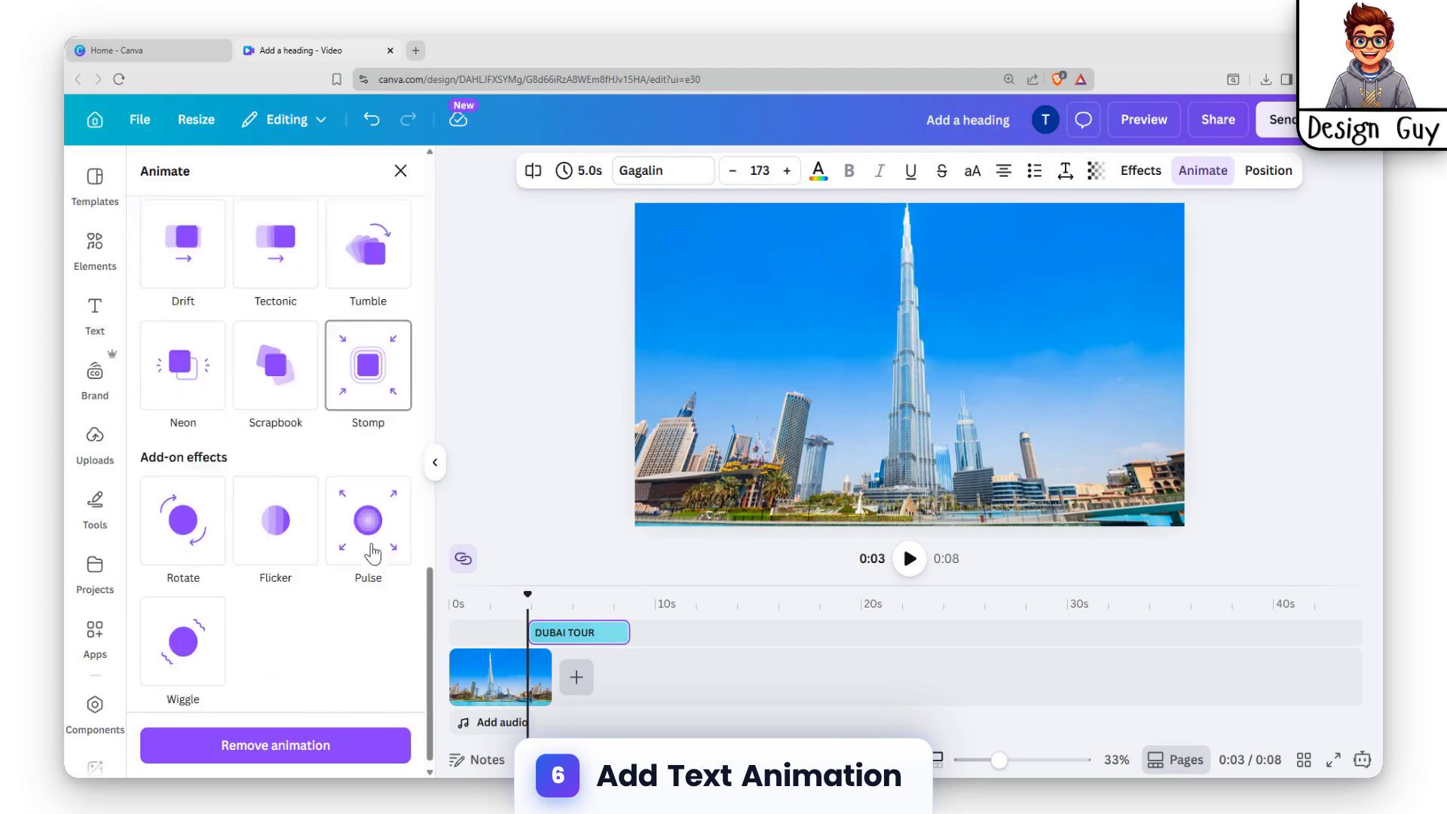
{"action": "left_click", "coordinate": [277, 513]}
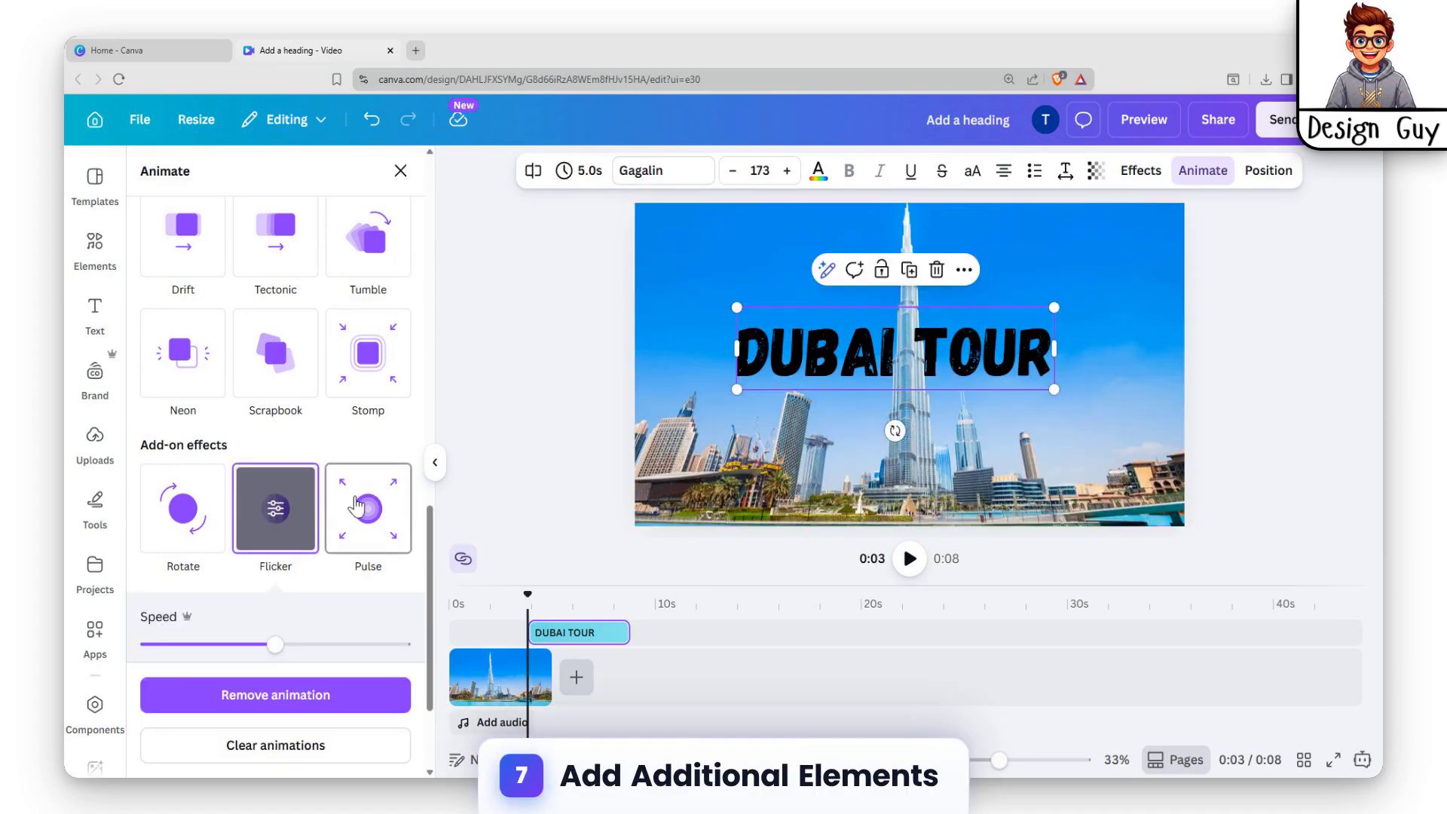
{"action": "left_click", "coordinate": [360, 505]}
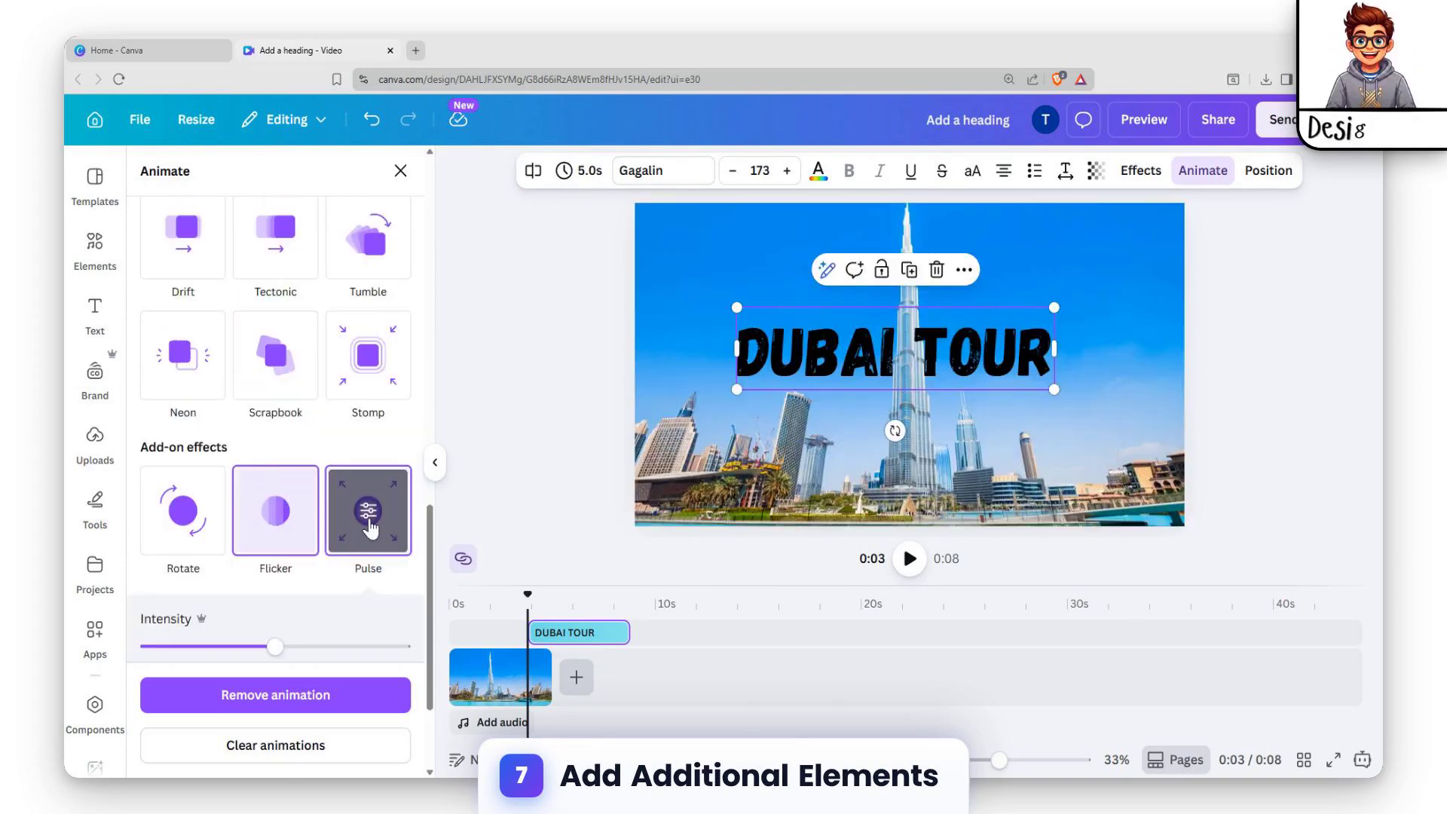
{"action": "scroll", "coordinate": [309, 535], "scroll_direction": "down", "scroll_amount": 2}
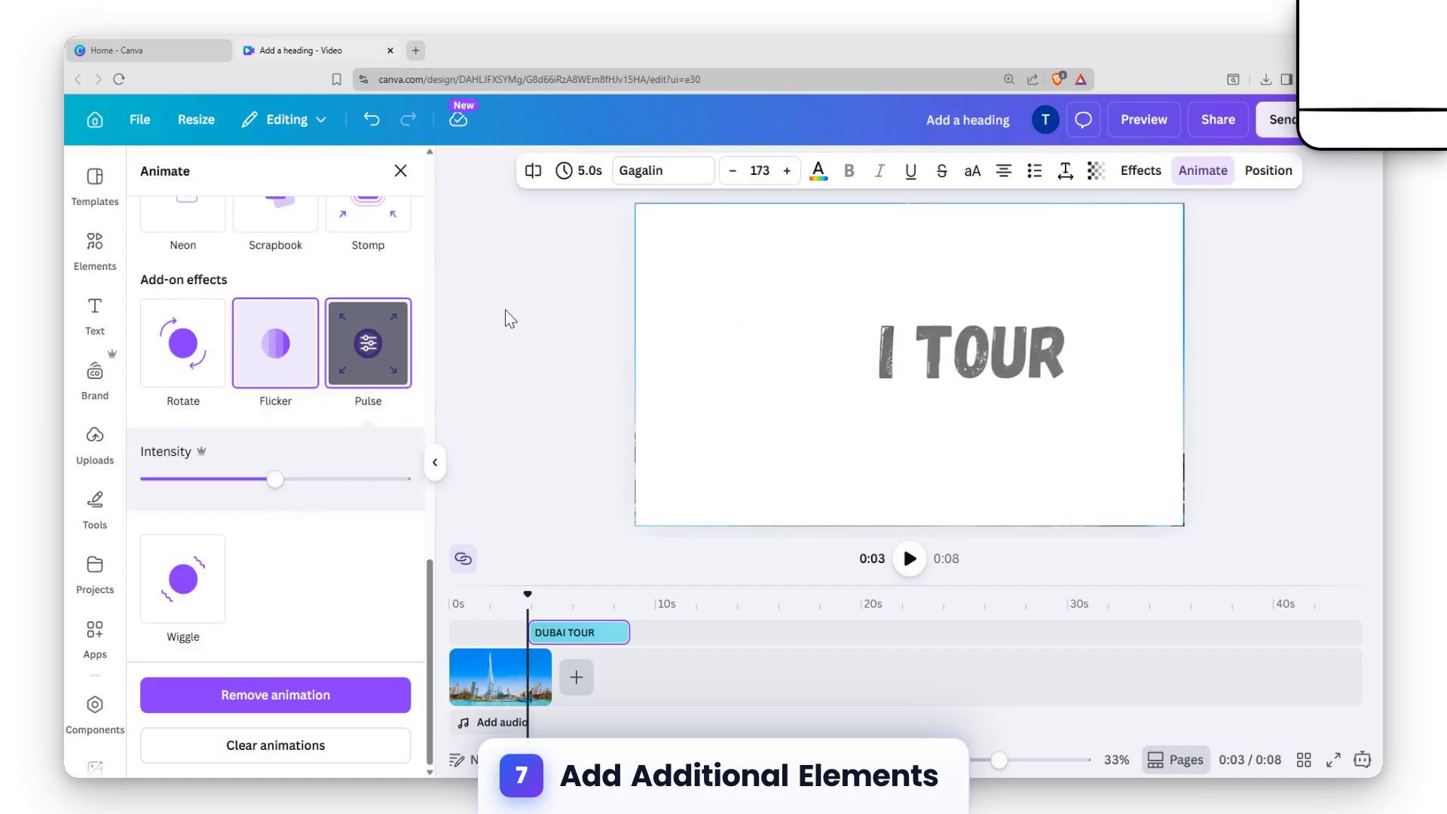
{"action": "left_click", "coordinate": [315, 358]}
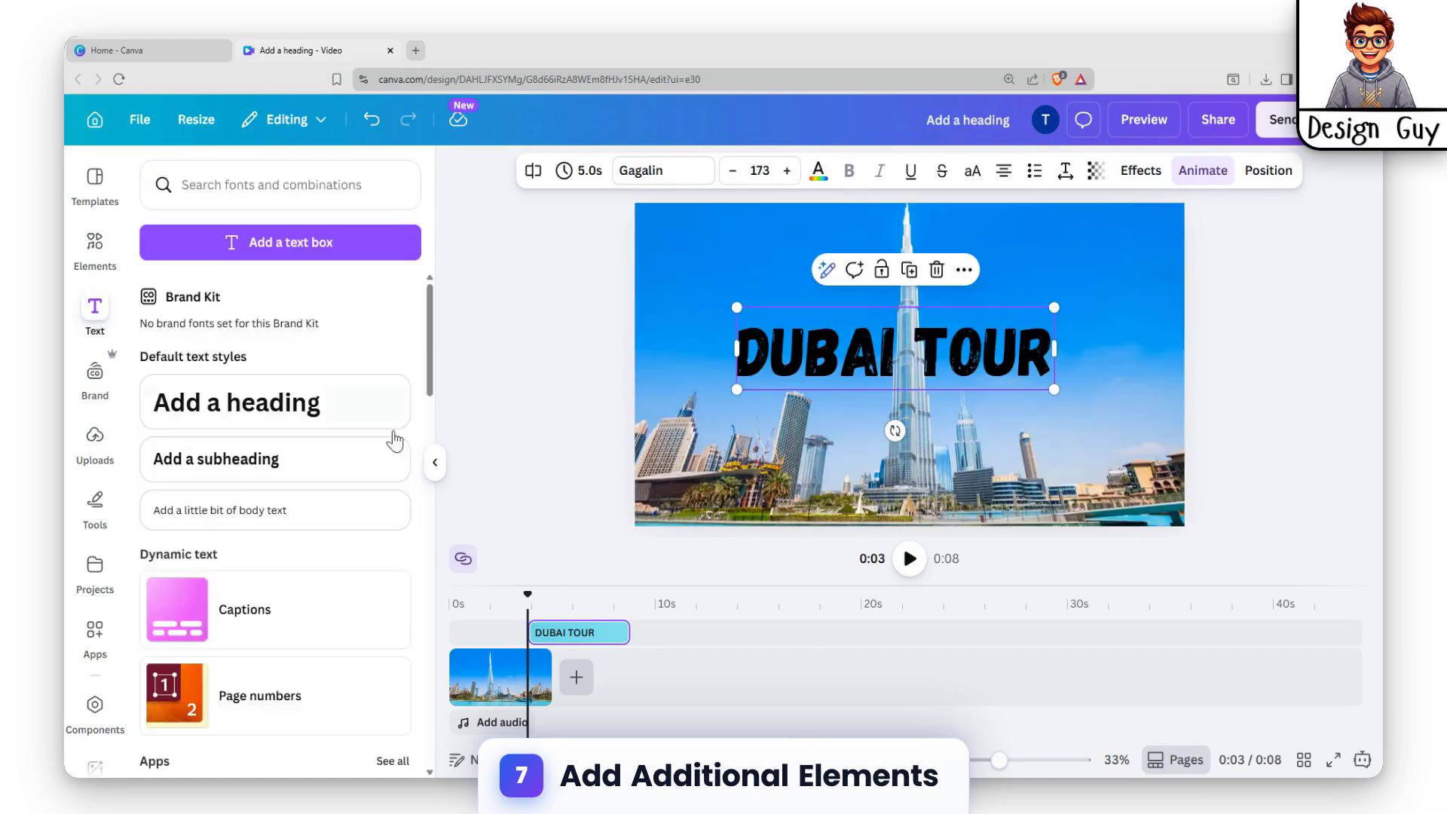
Search the elements library for "plane"
{"action": "scroll", "coordinate": [394, 441], "scroll_direction": "down", "scroll_amount": 5}
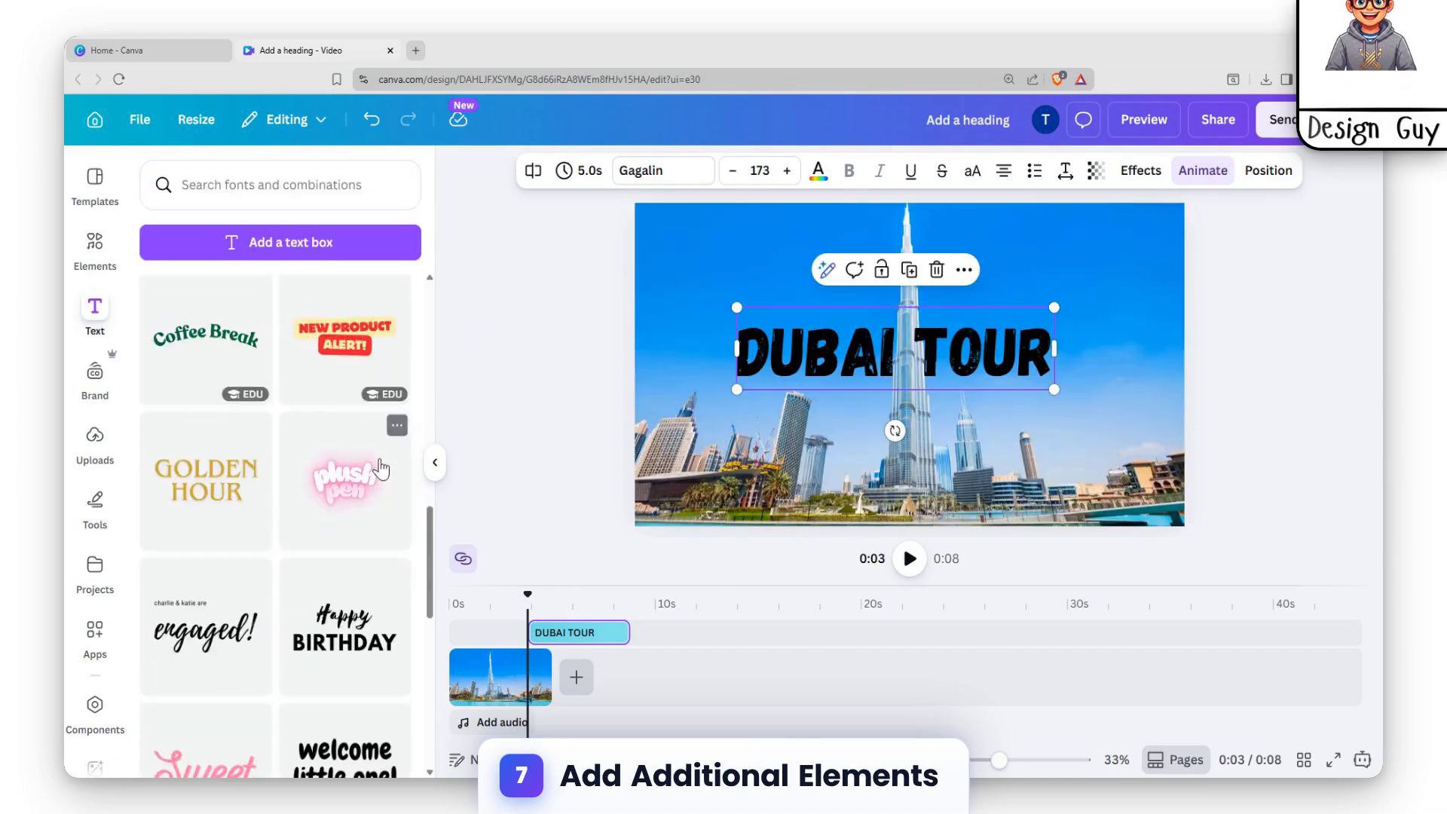
{"action": "left_click", "coordinate": [807, 460]}
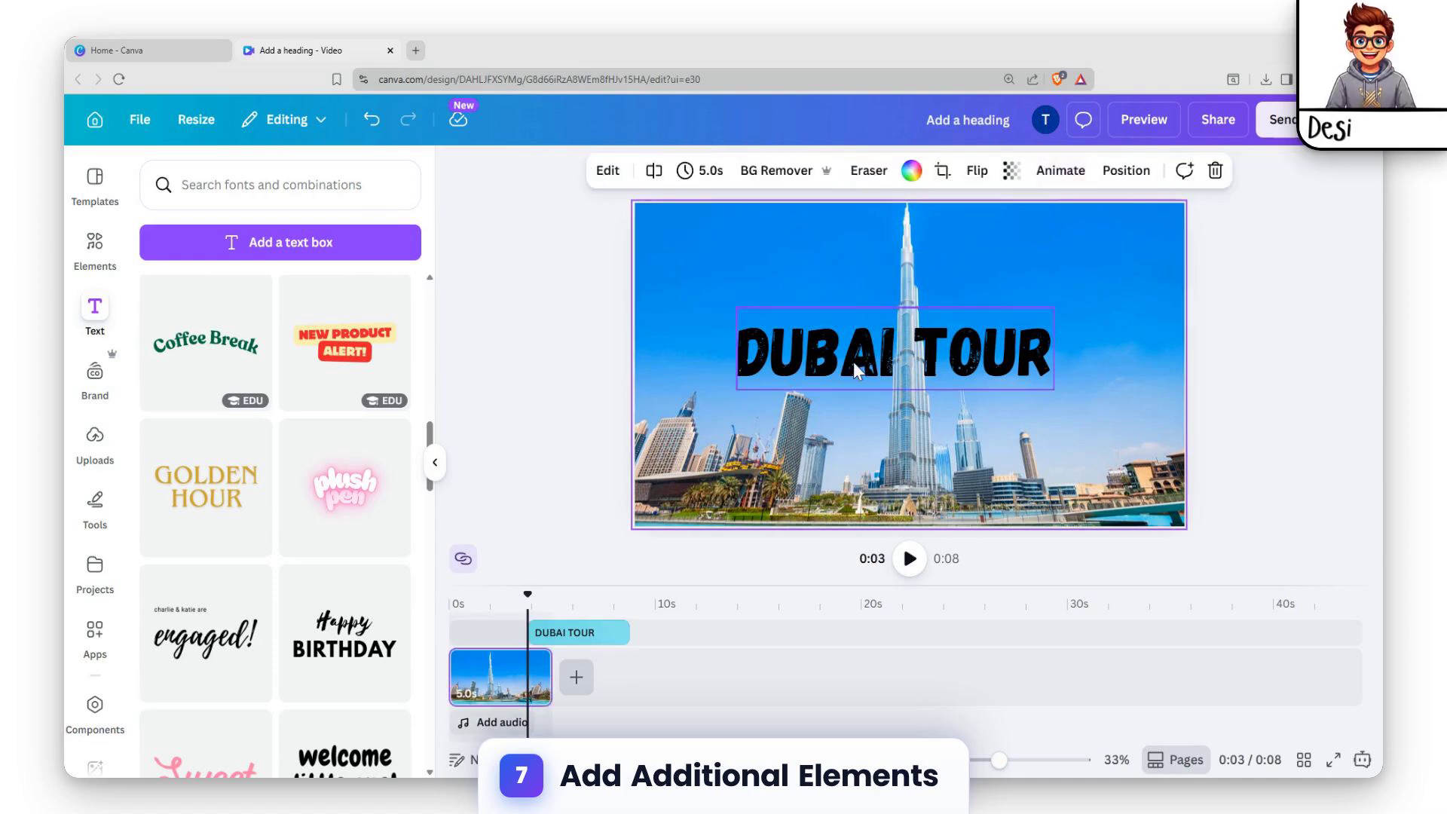
{"action": "left_click", "coordinate": [108, 250]}
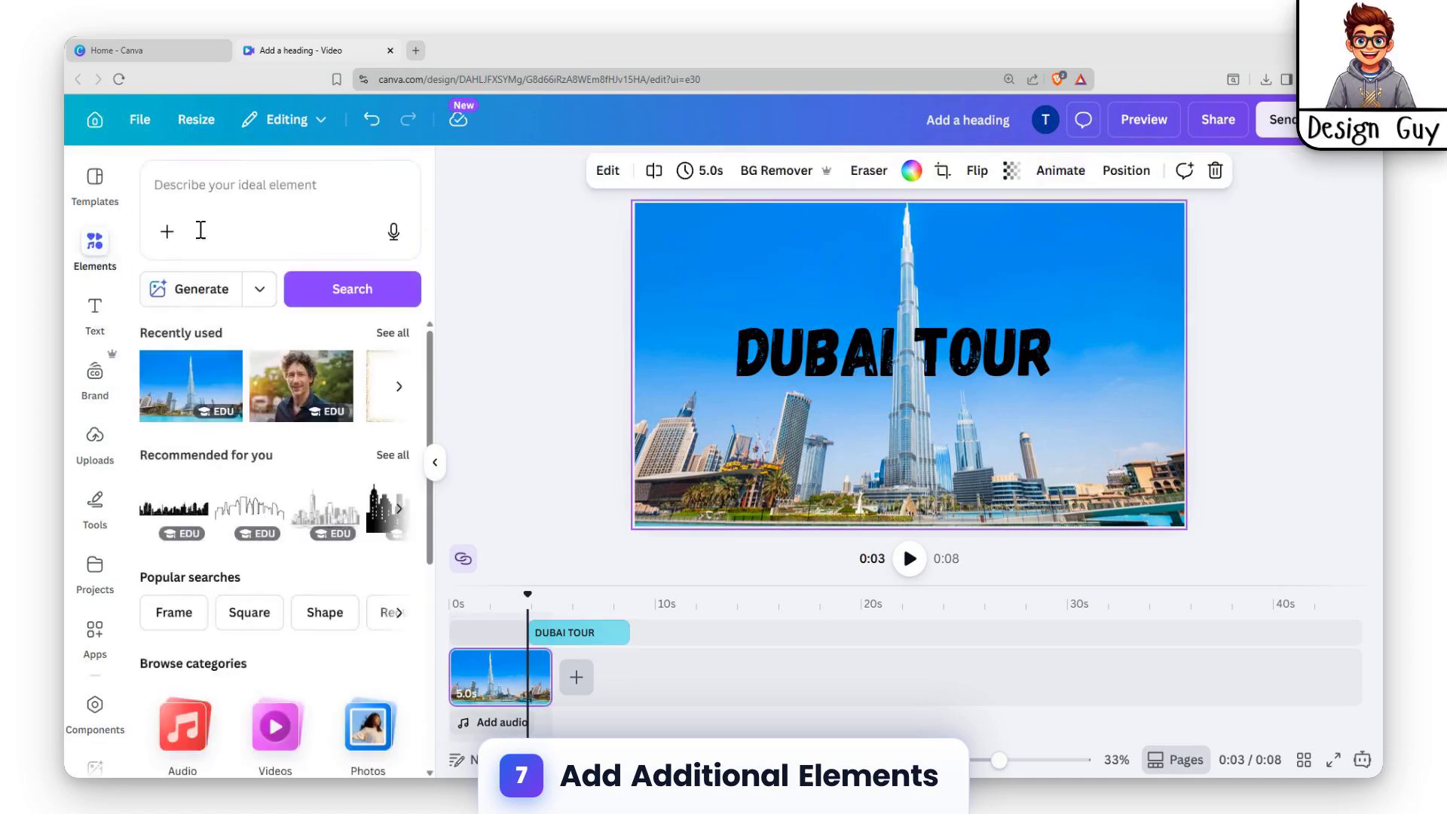
{"action": "left_click", "coordinate": [283, 179]}
{"action": "type", "text": "plane"}
{"action": "key", "text": "Return"}
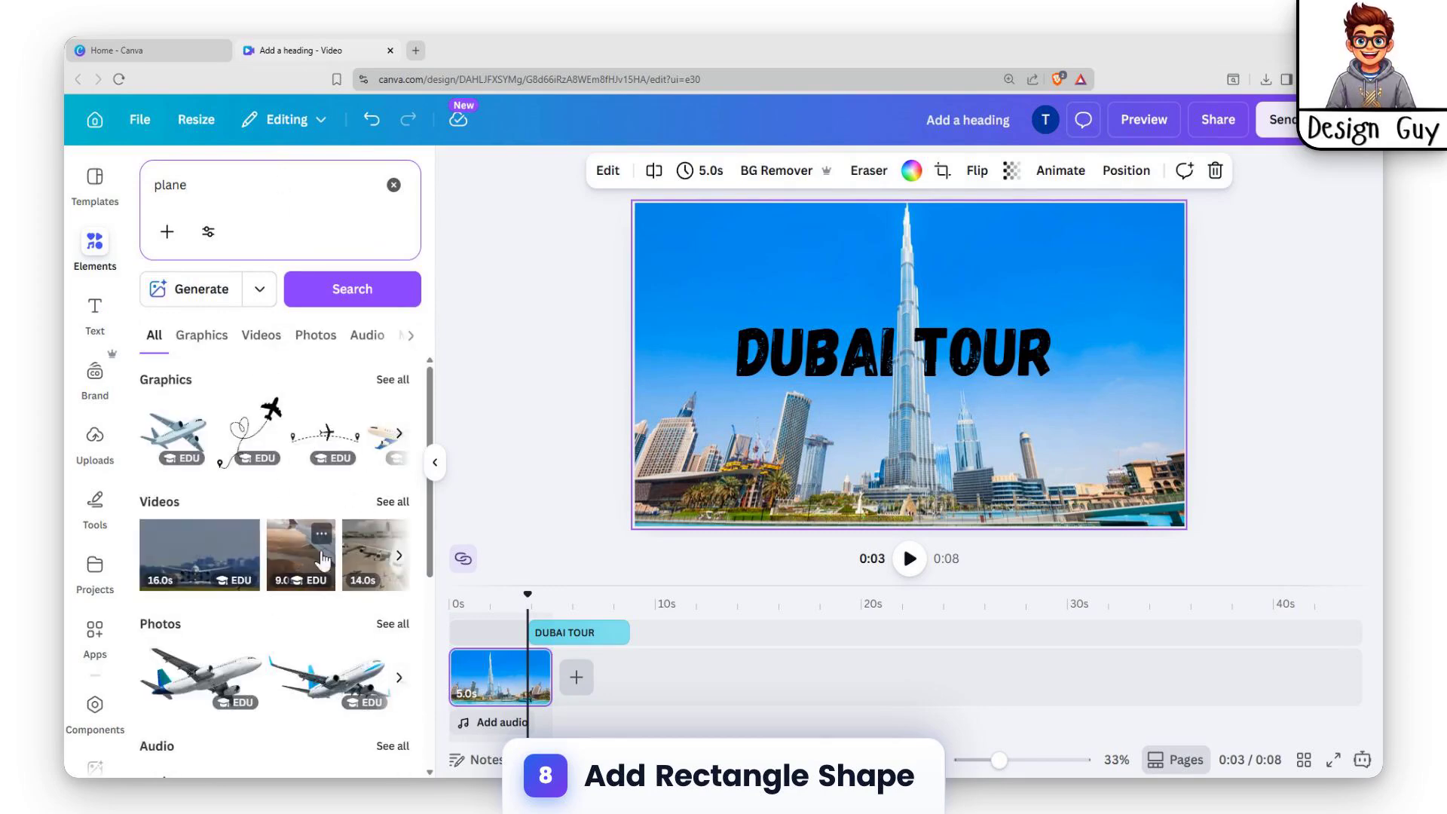
Add the white airplane graphic with the navy tail and move it past the canvas's left edge, leaving only its nose over the photo
{"action": "scroll", "coordinate": [313, 585], "scroll_direction": "down", "scroll_amount": 2}
{"action": "scroll", "coordinate": [386, 473], "scroll_direction": "up", "scroll_amount": 2}
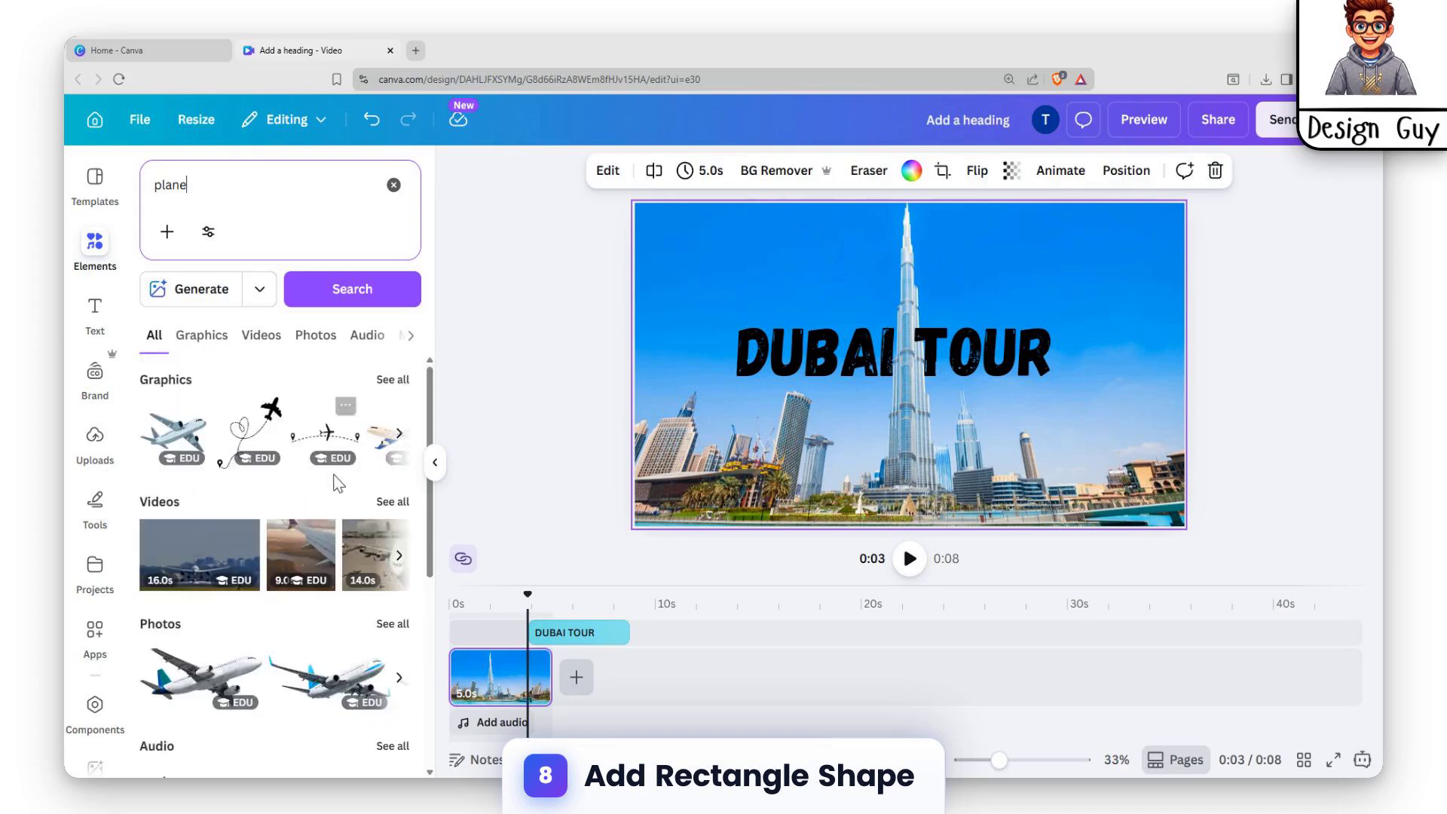
{"action": "left_click", "coordinate": [389, 380]}
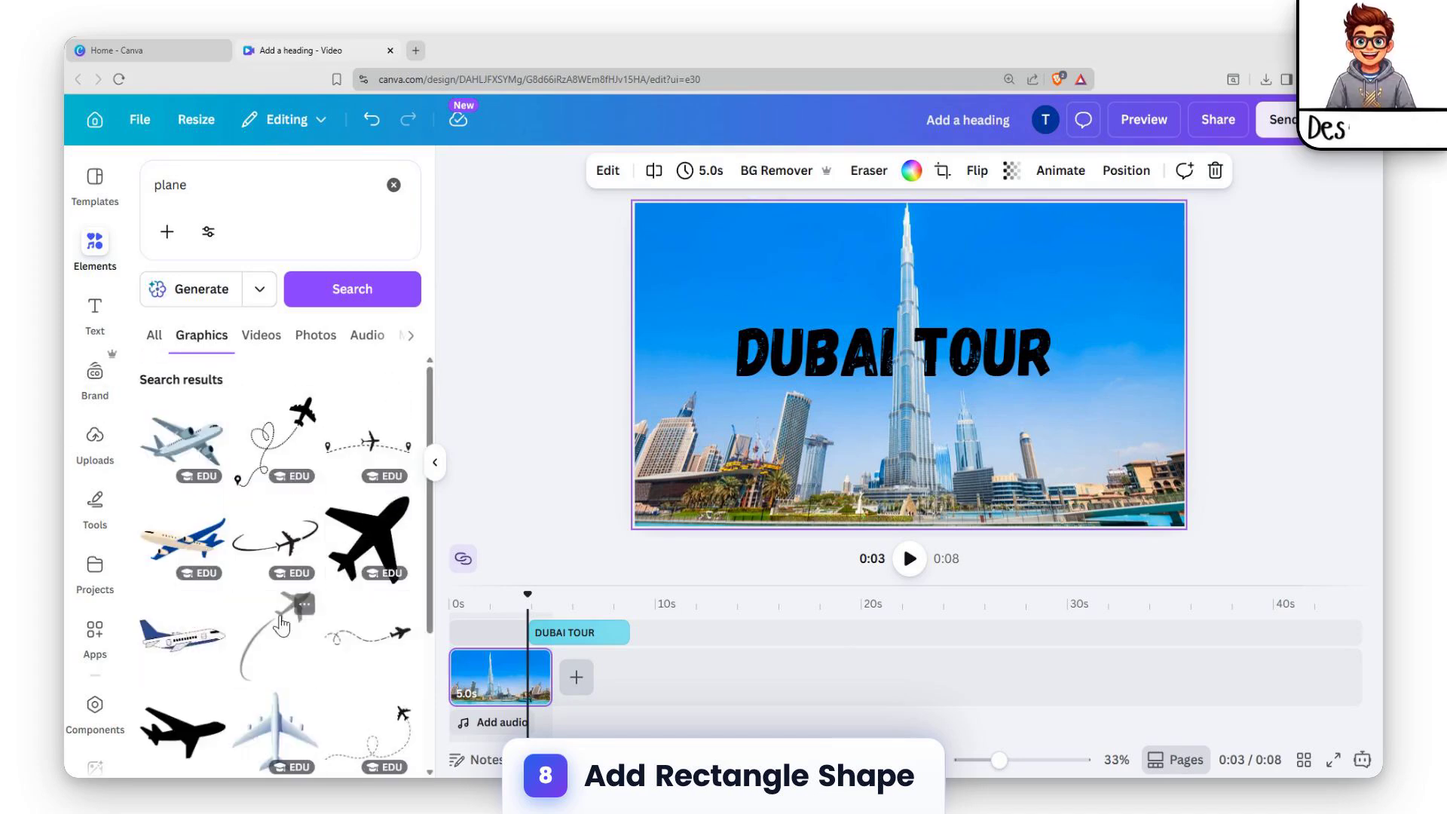
{"action": "scroll", "coordinate": [275, 611], "scroll_direction": "down", "scroll_amount": 2}
{"action": "left_click", "coordinate": [187, 481]}
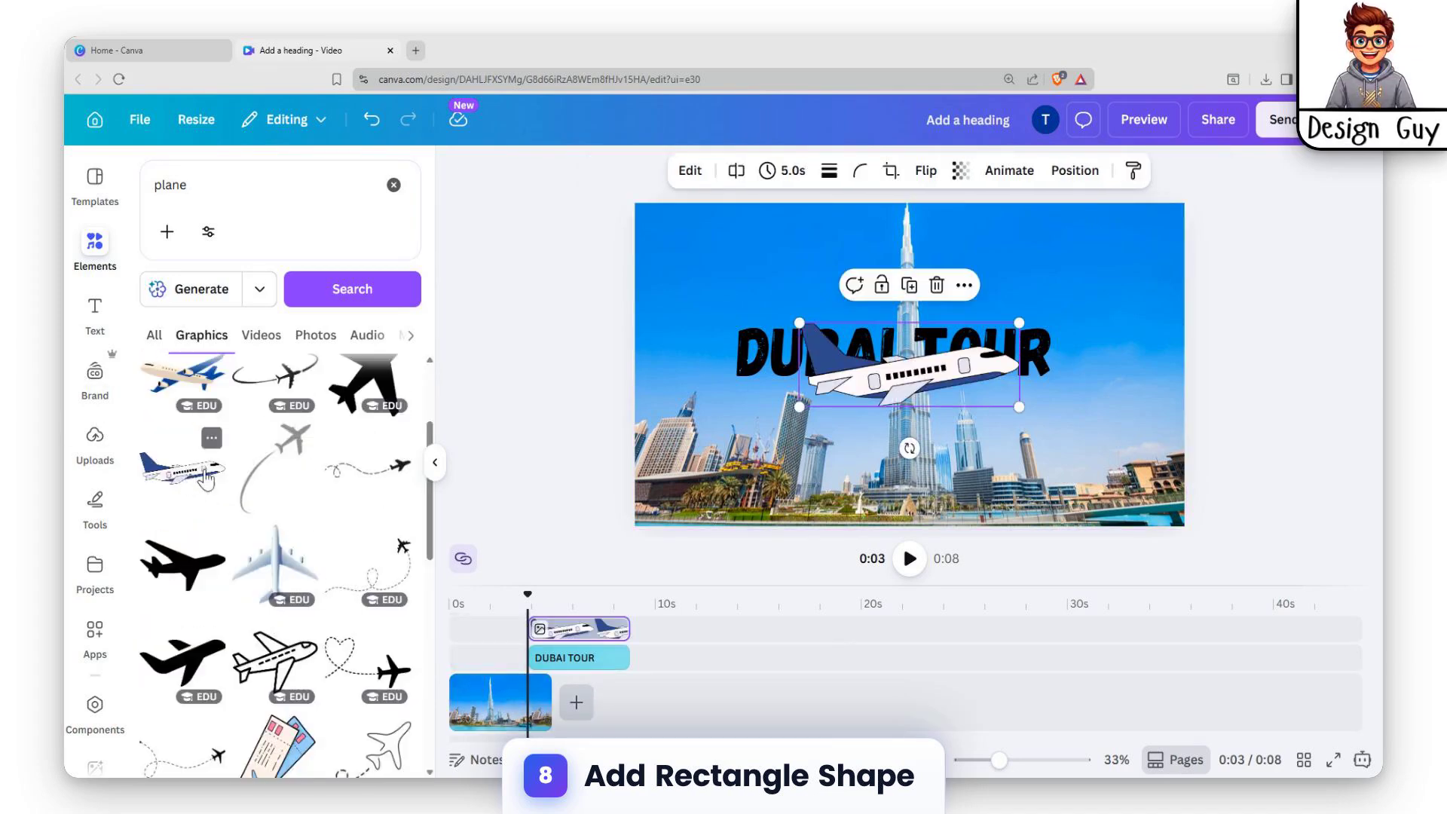
{"action": "left_click_drag", "start_coordinate": [933, 314], "coordinate": [642, 362]}
Add a rectangle shape and place it over the photo with its left edge against the plane's nose
{"action": "double_click", "coordinate": [227, 203]}
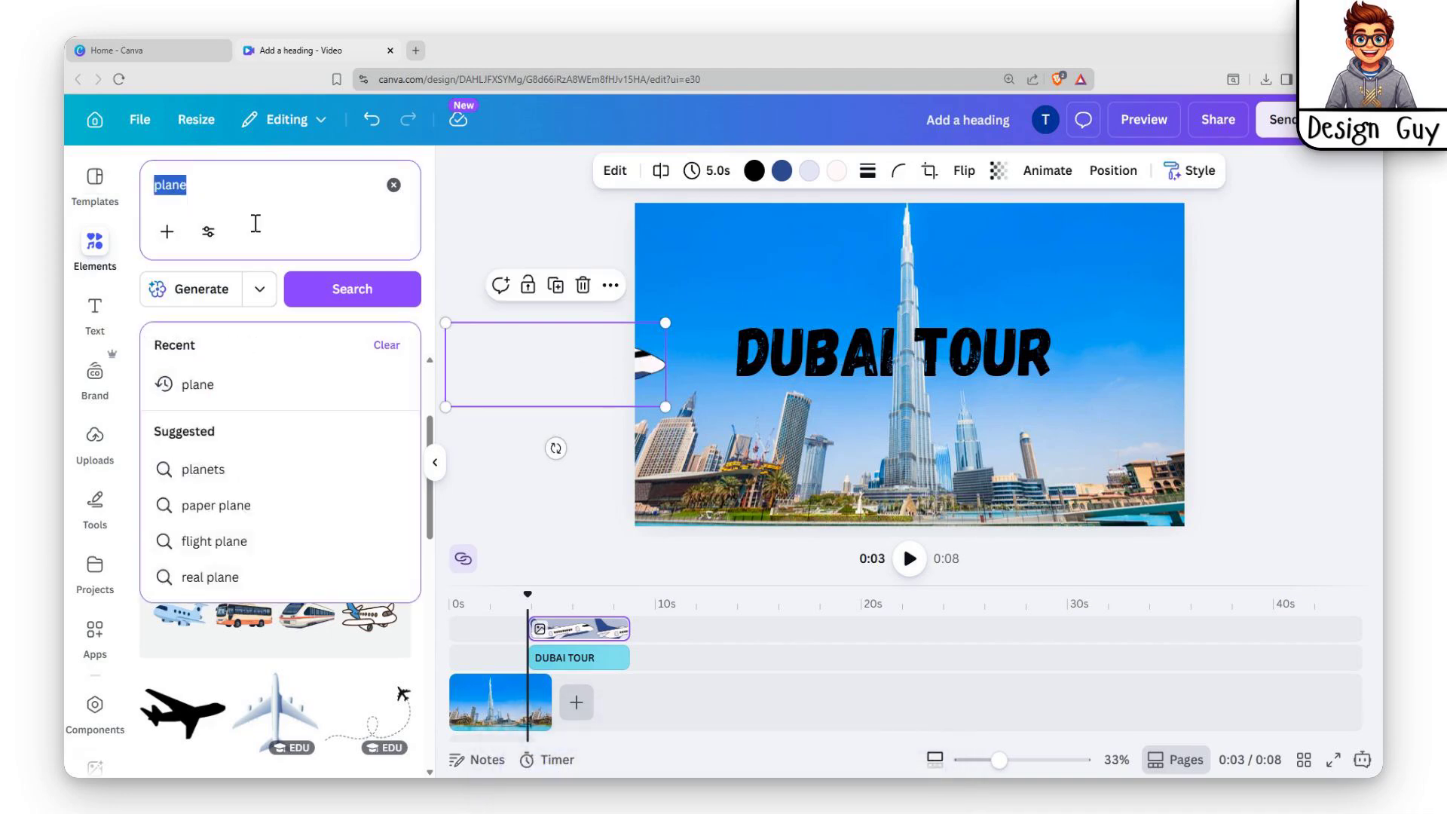
{"action": "key", "text": "BackSpace"}
{"action": "type", "text": "r"}
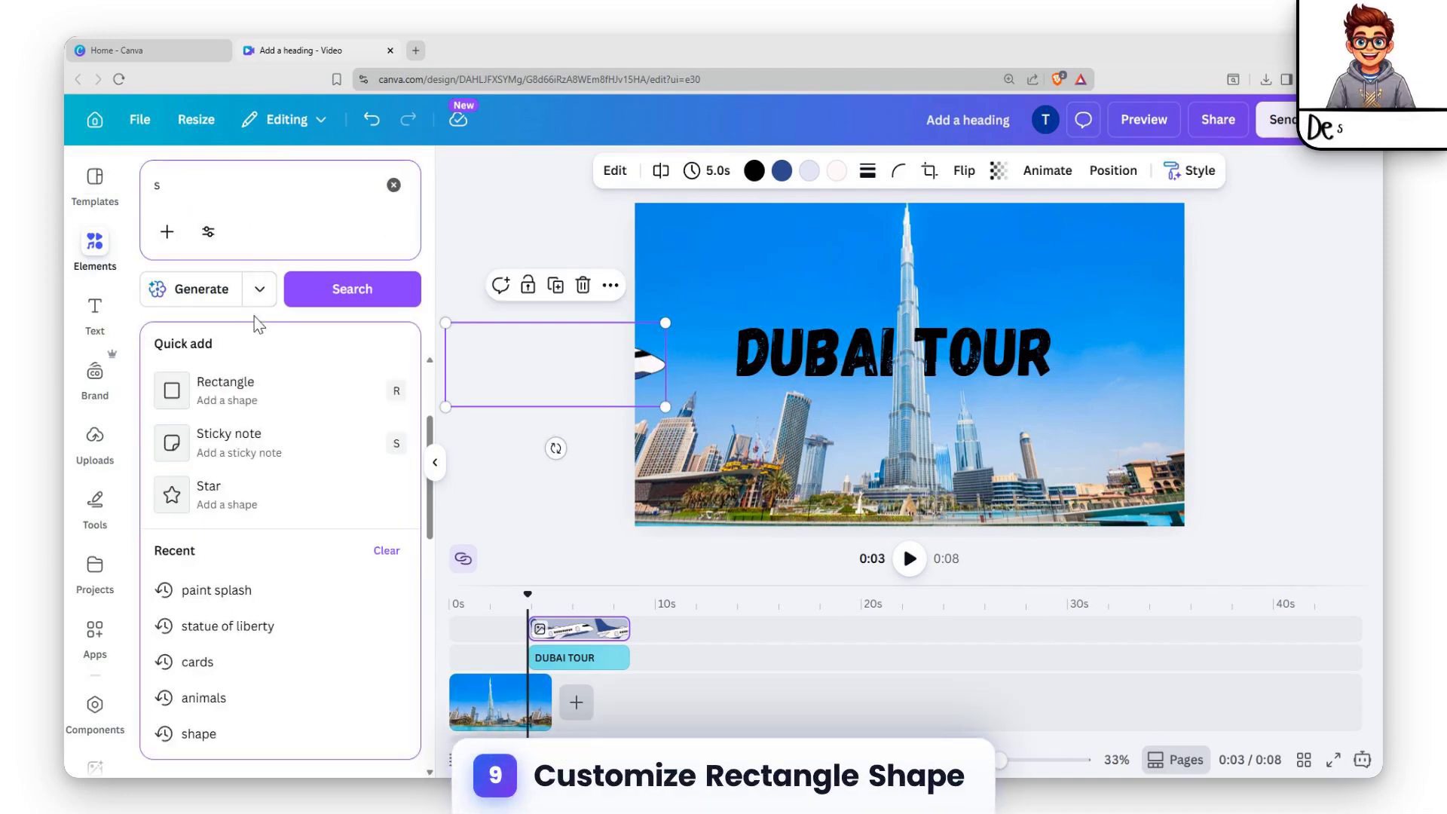
{"action": "left_click", "coordinate": [270, 395]}
{"action": "left_click_drag", "start_coordinate": [904, 342], "coordinate": [701, 301]}
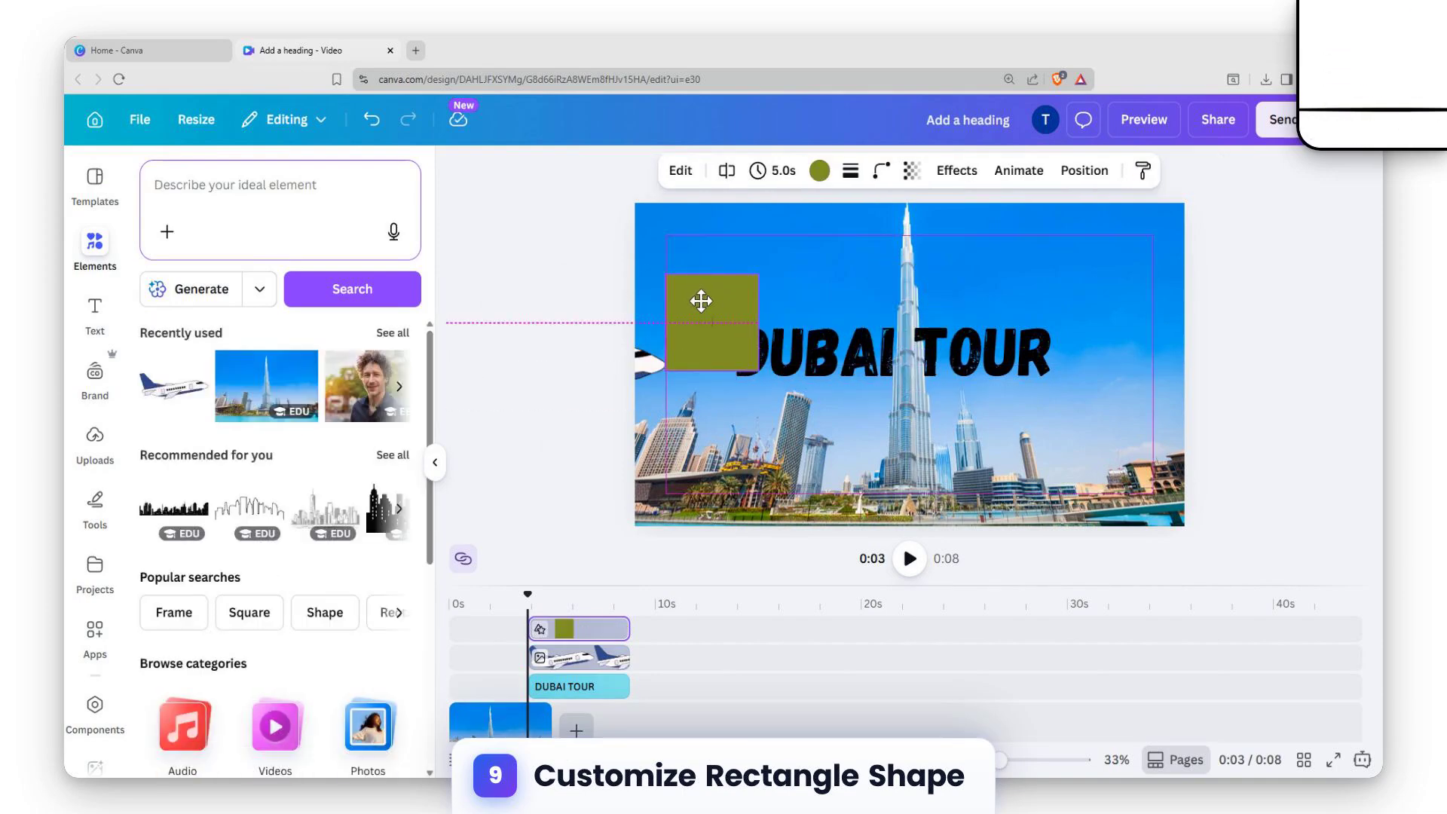
Stretch the rectangle to the full height of the canvas and widen it to the canvas's right edge
{"action": "left_click_drag", "start_coordinate": [712, 371], "coordinate": [718, 526]}
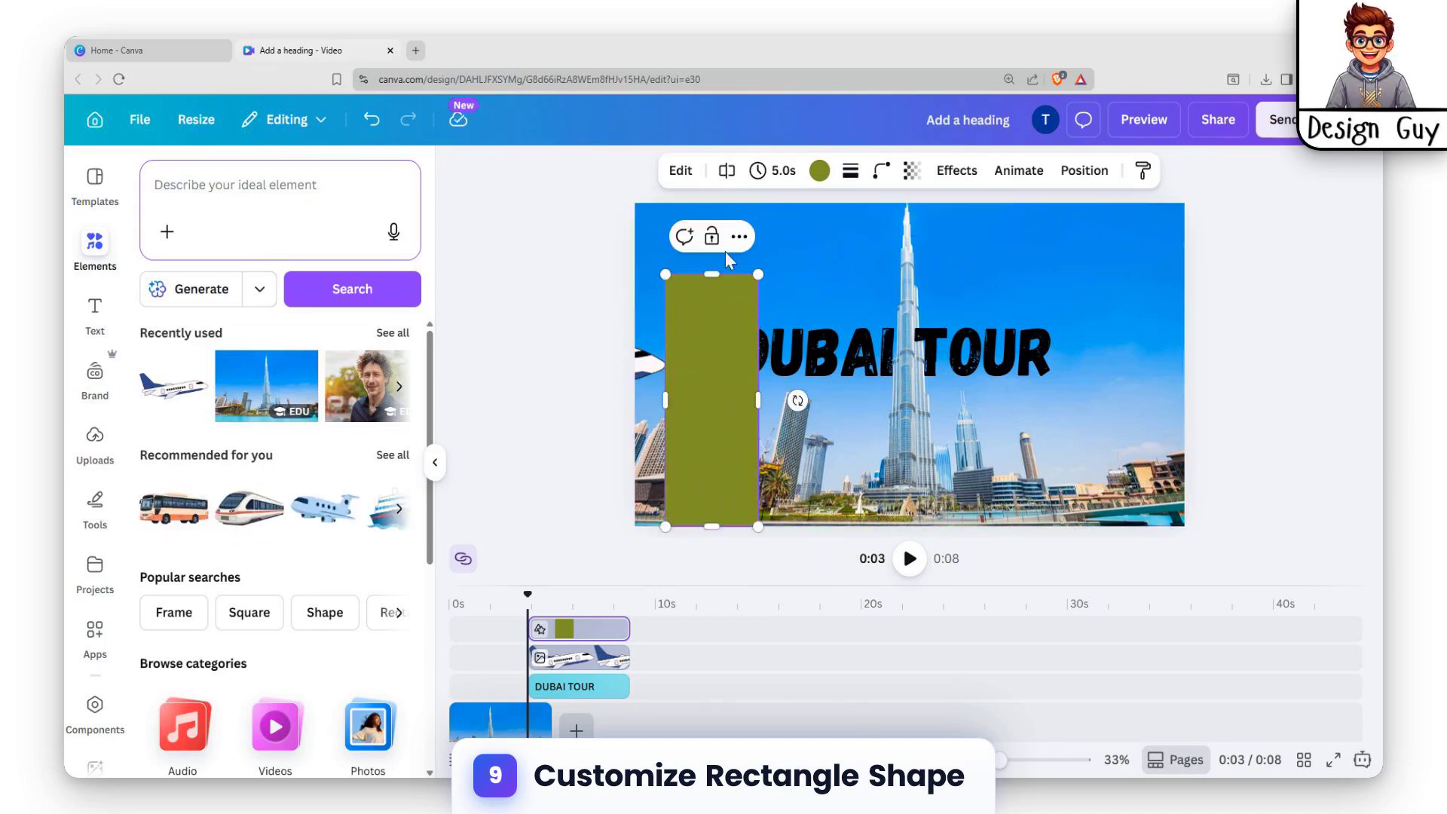
{"action": "left_click_drag", "start_coordinate": [717, 276], "coordinate": [716, 203]}
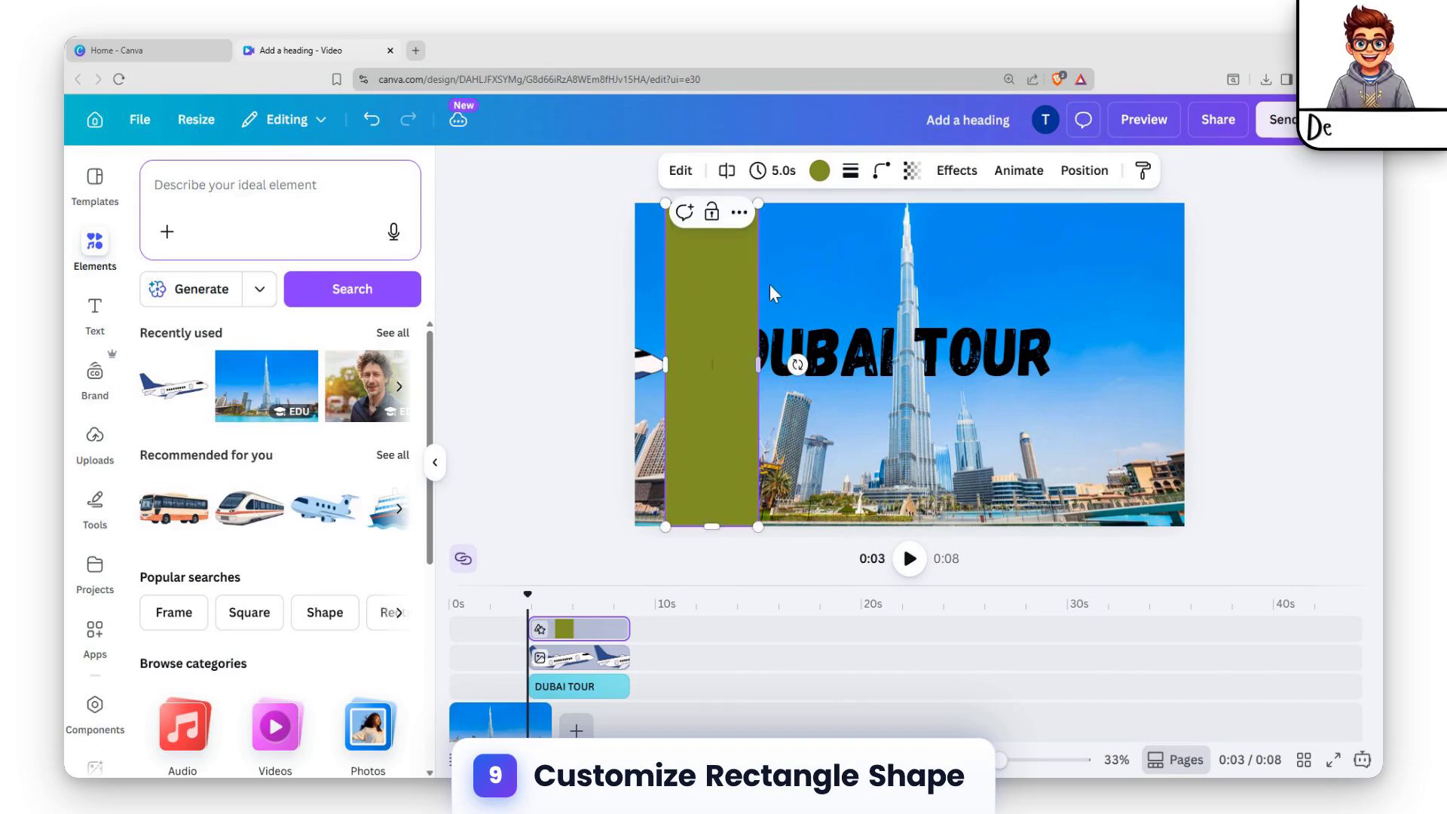
{"action": "left_click_drag", "start_coordinate": [760, 362], "coordinate": [1186, 349]}
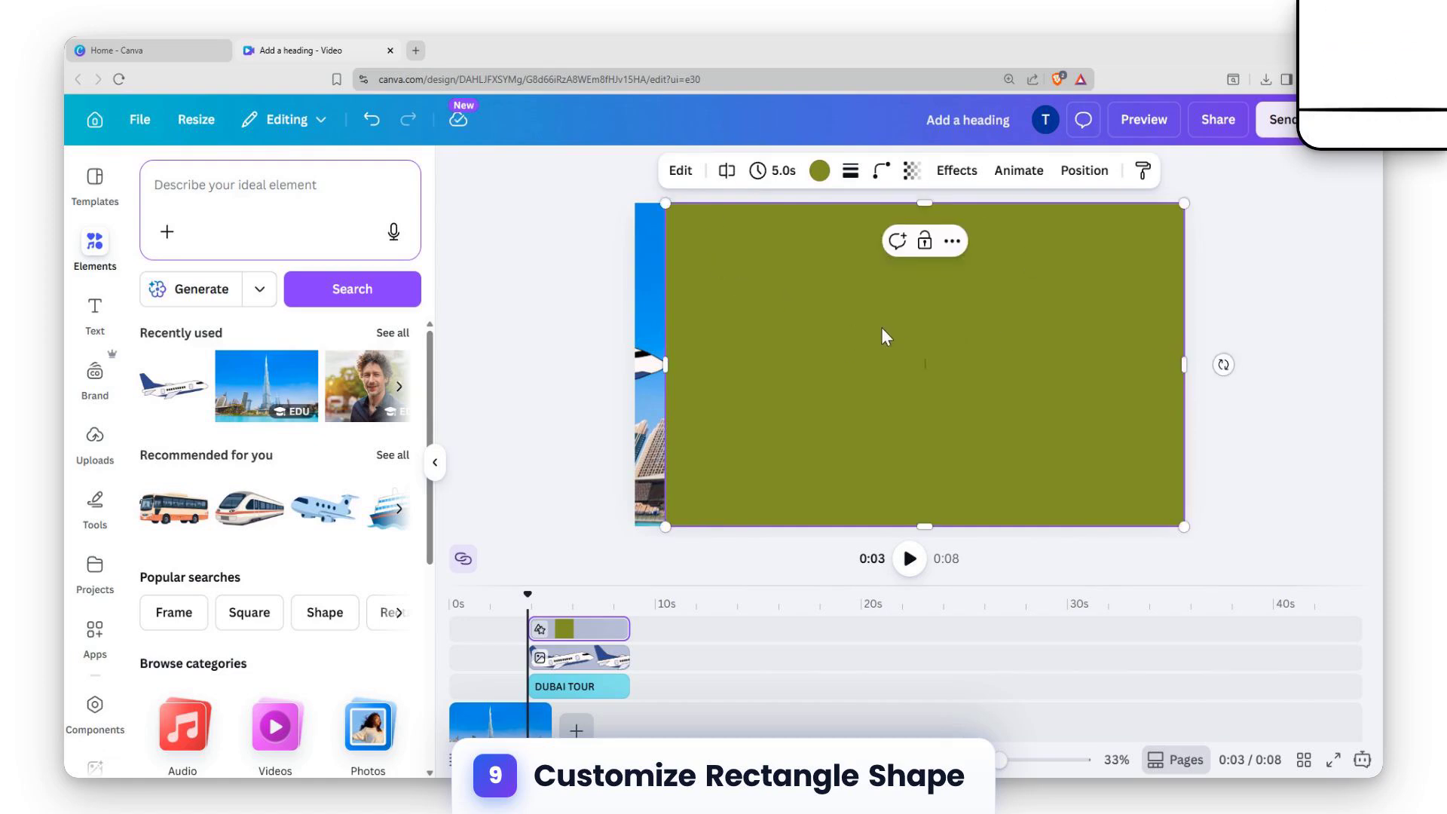
Try black and pale pink fills on the rectangle, then settle on light blue from the default solid colours
{"action": "left_click", "coordinate": [819, 171]}
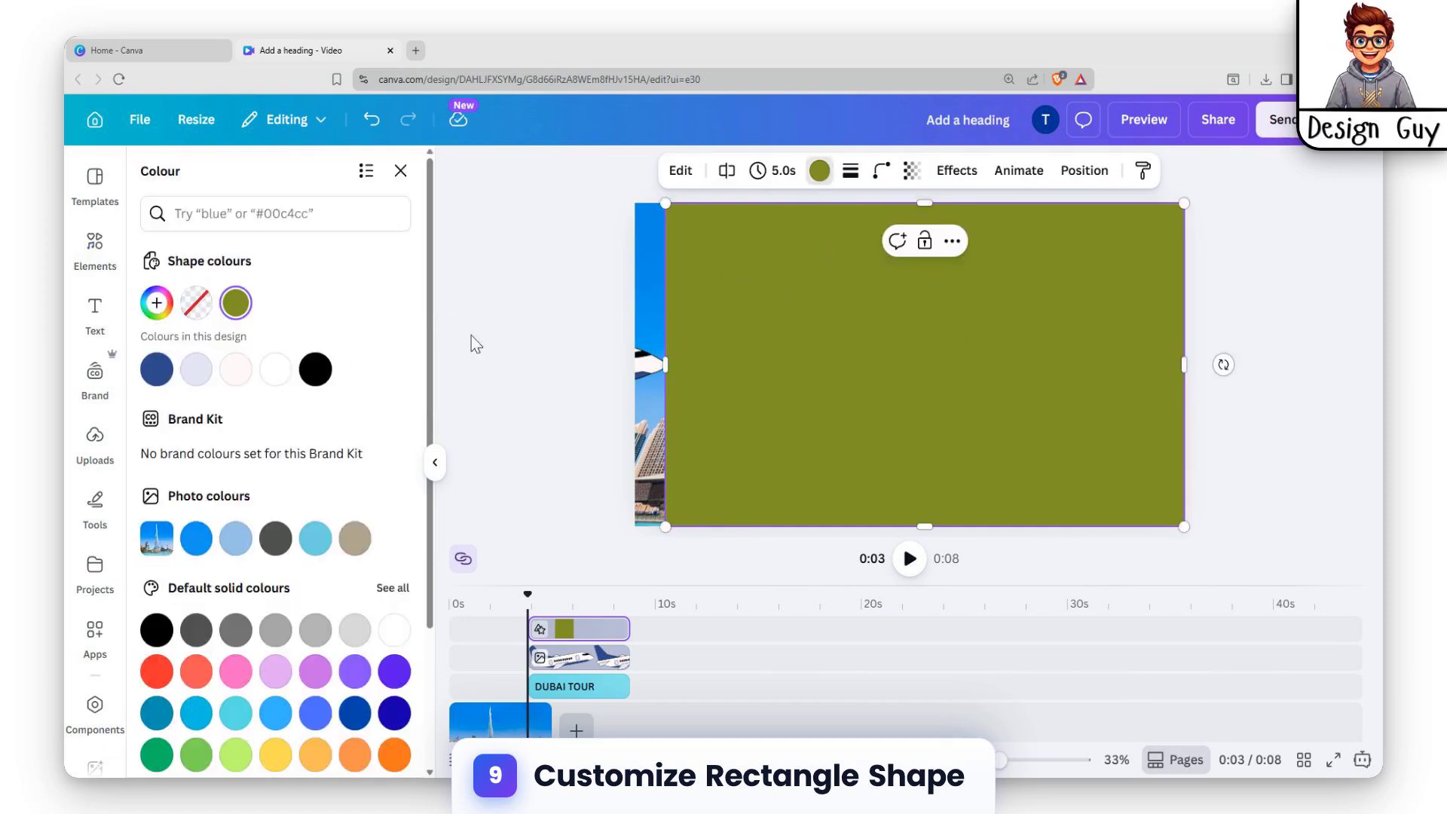
{"action": "left_click", "coordinate": [317, 373]}
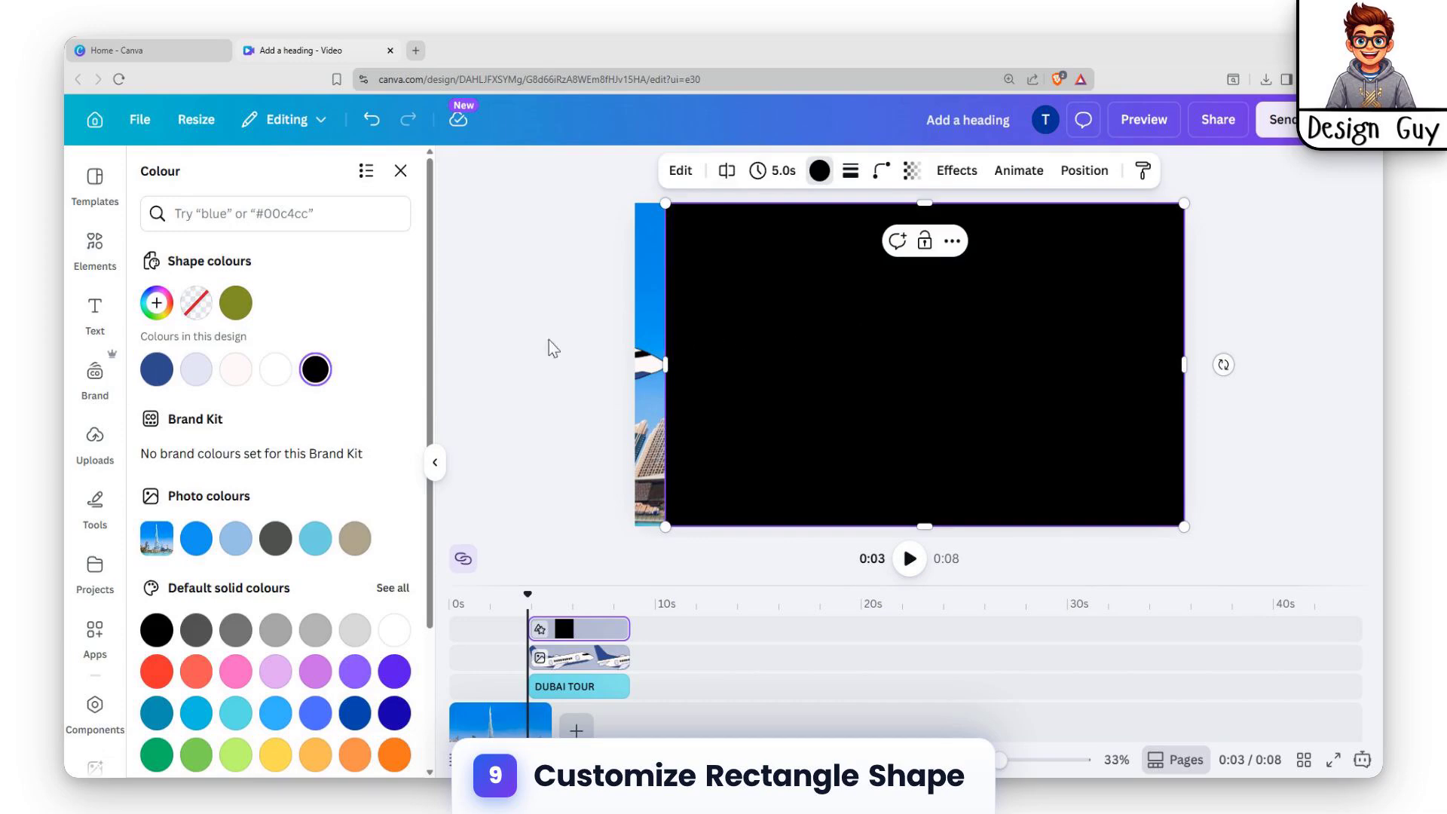
{"action": "left_click", "coordinate": [233, 375]}
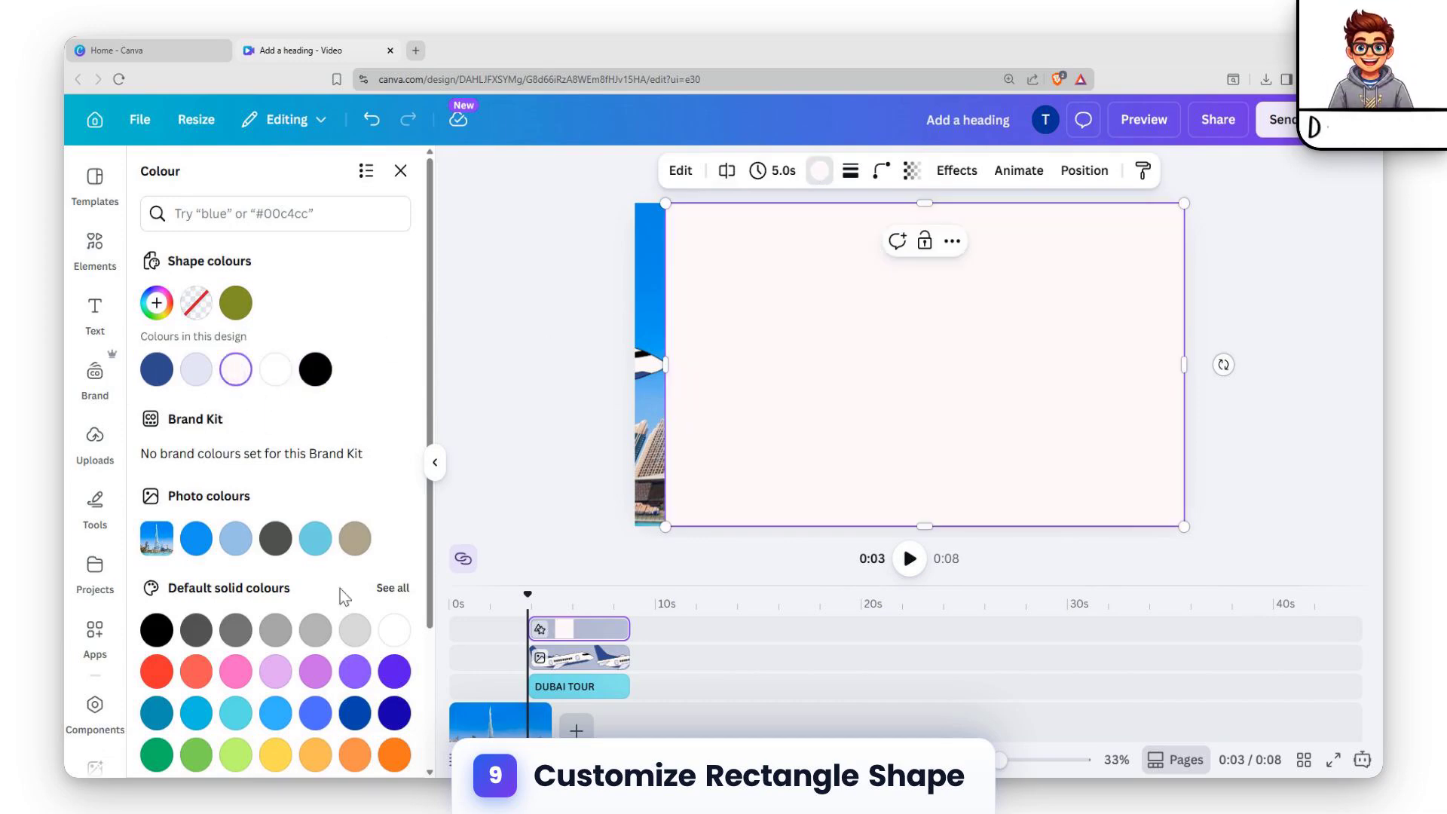
{"action": "left_click", "coordinate": [276, 713]}
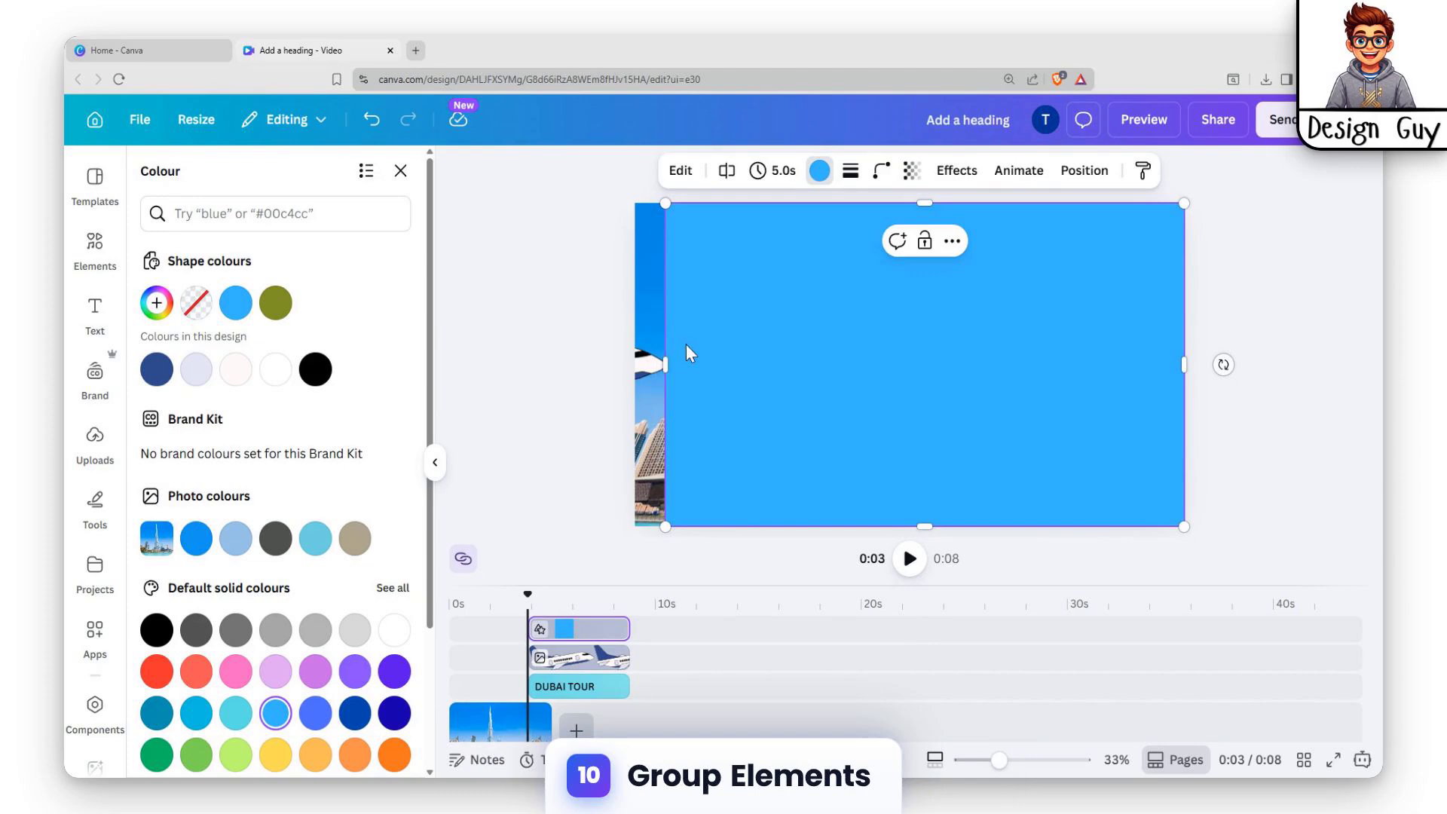
Group the plane graphic with the blue rectangle
{"action": "left_click", "coordinate": [653, 364]}
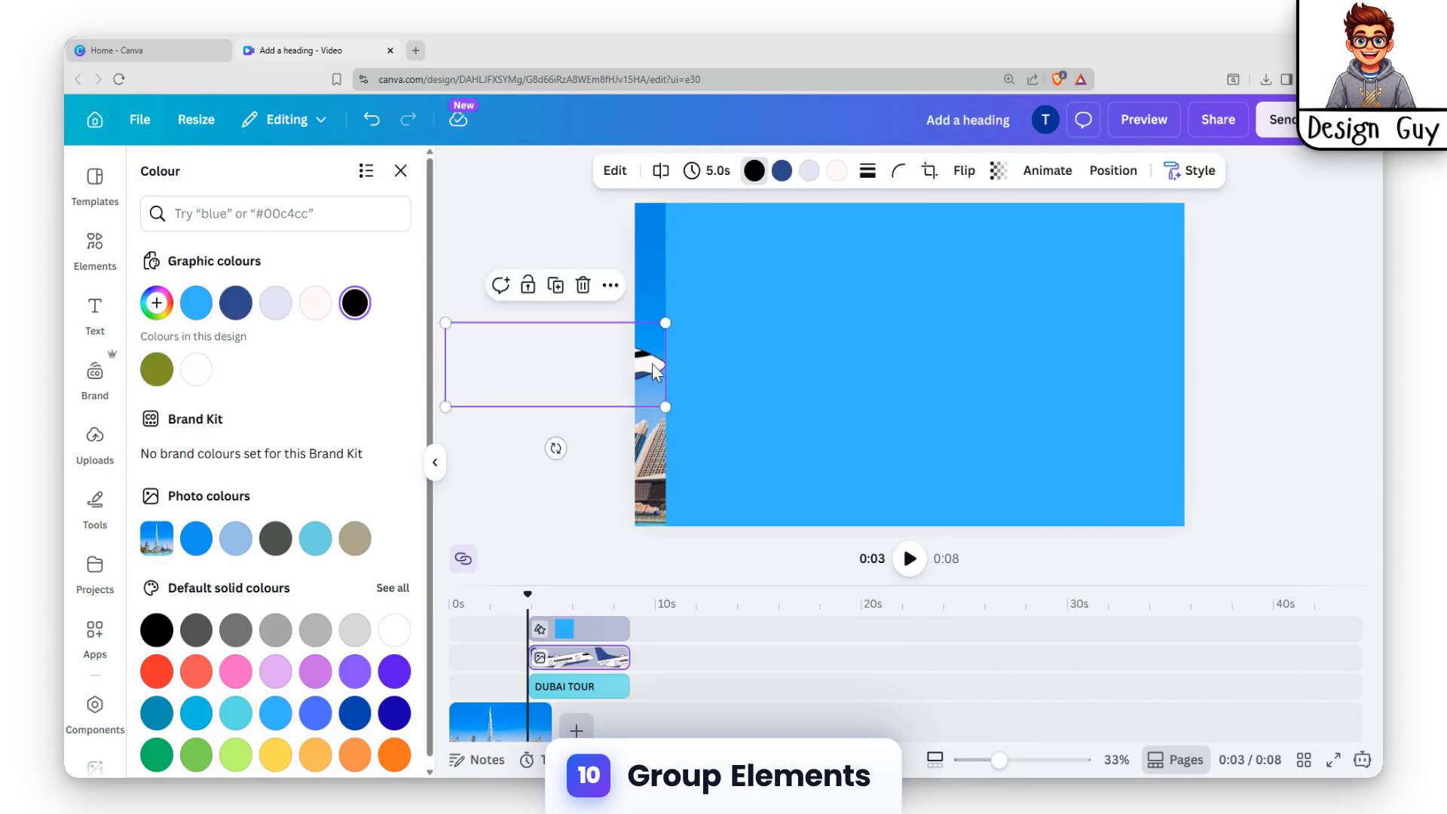
{"action": "left_click", "coordinate": [716, 341], "text": "shift"}
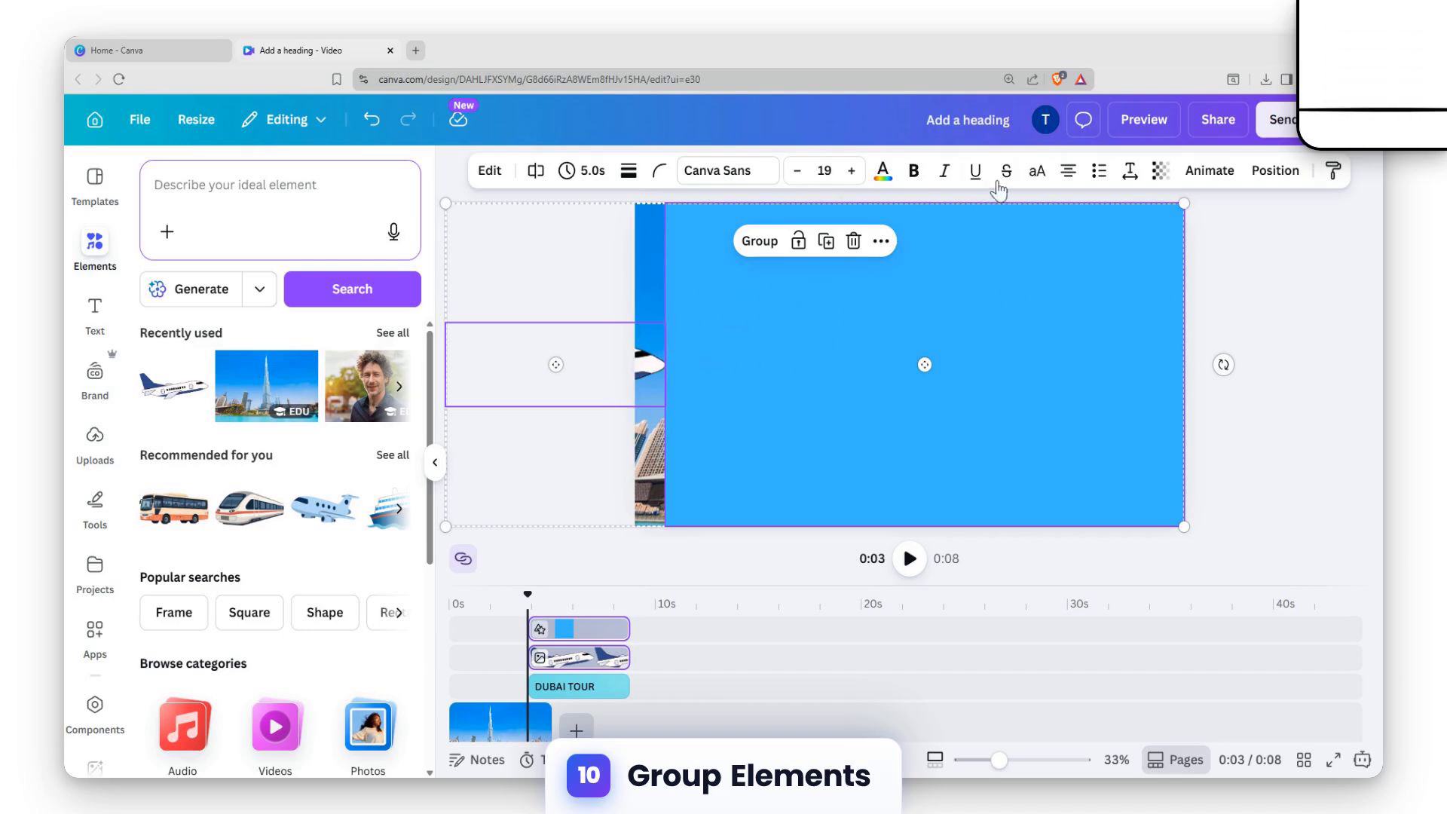
{"action": "left_click", "coordinate": [760, 241]}
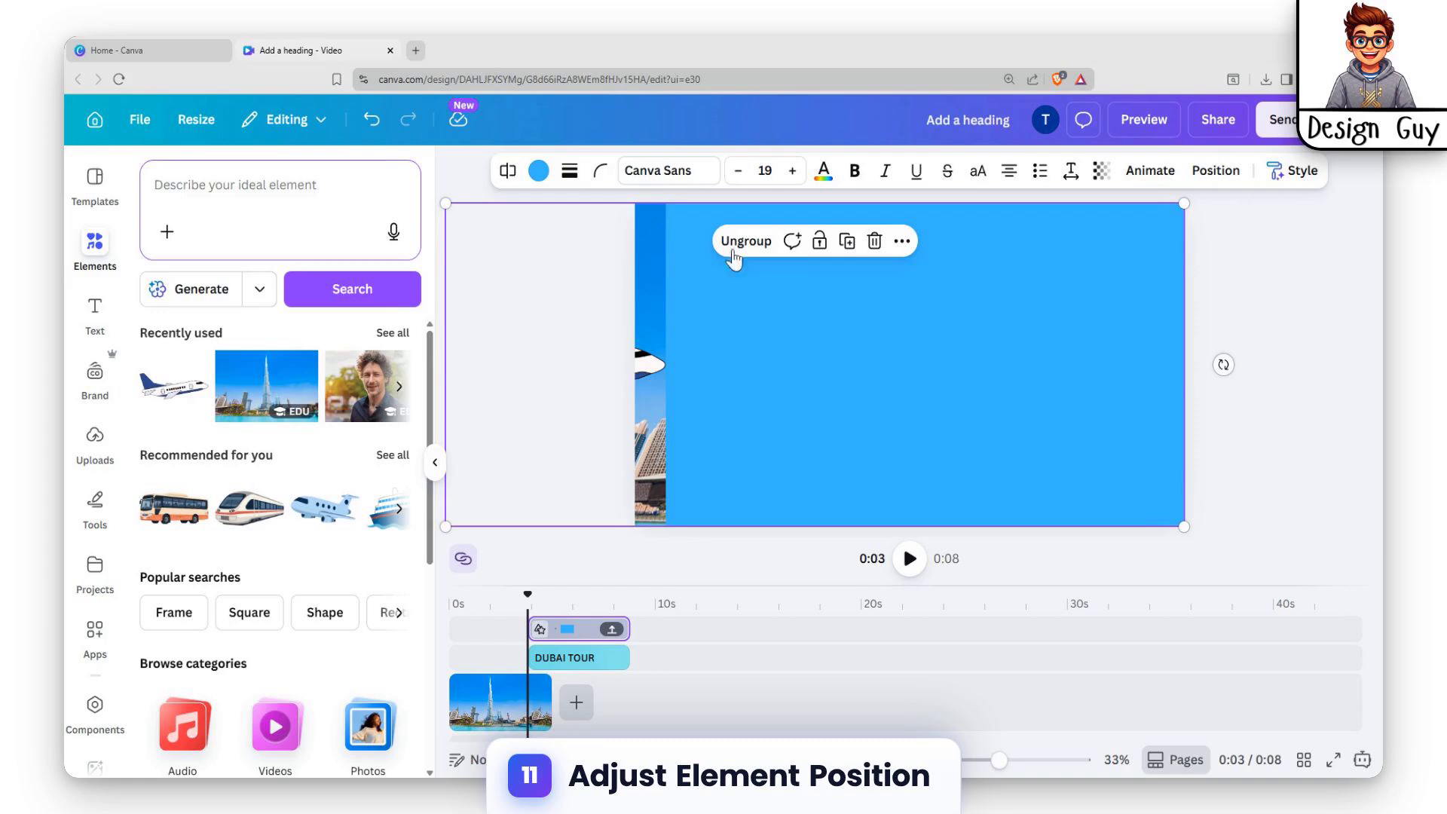
Shift the plane-and-rectangle group left until the blue rectangle starts at the canvas's left edge
{"action": "left_click", "coordinate": [997, 353]}
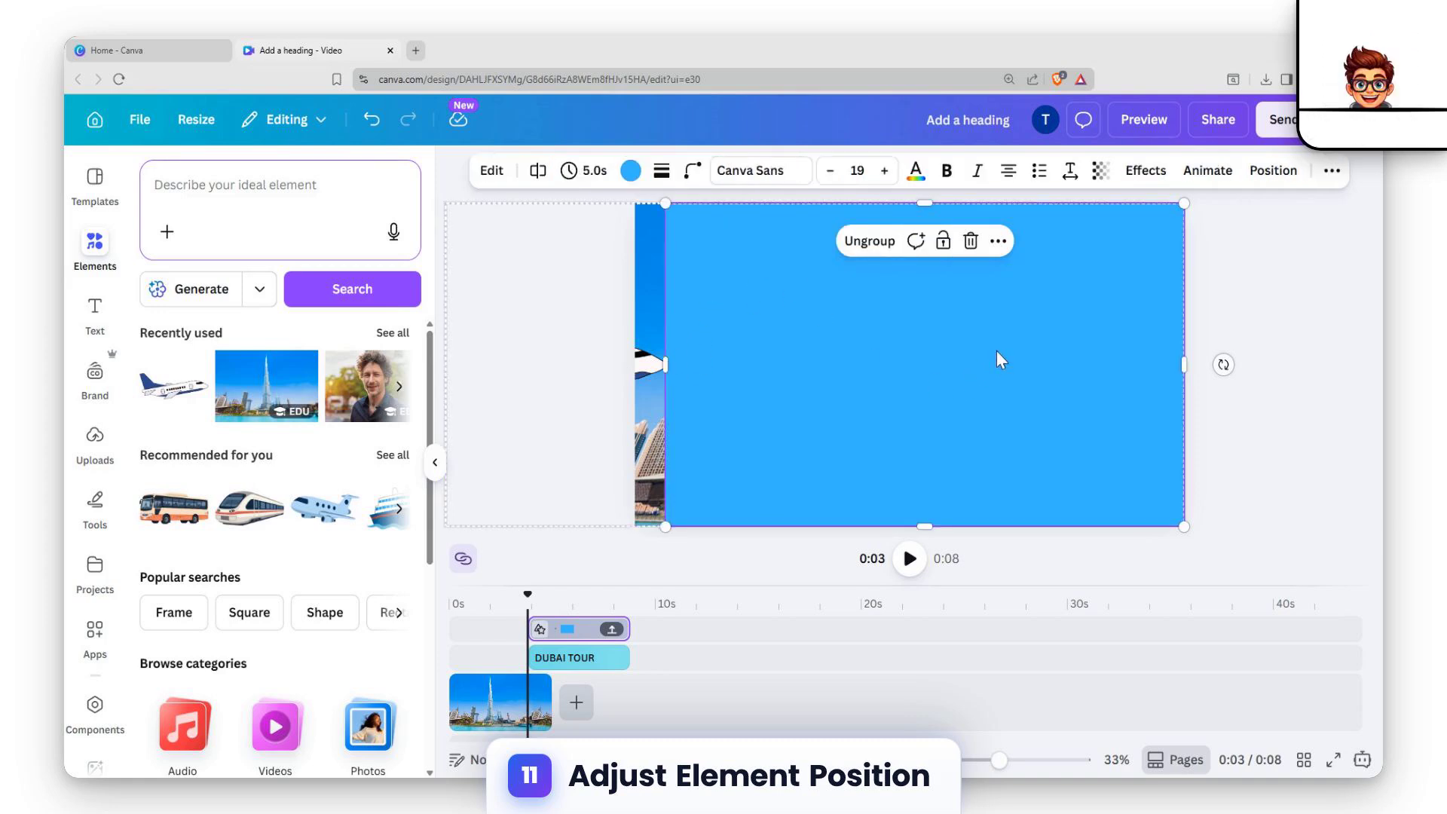
{"action": "left_click_drag", "start_coordinate": [992, 351], "coordinate": [997, 354]}
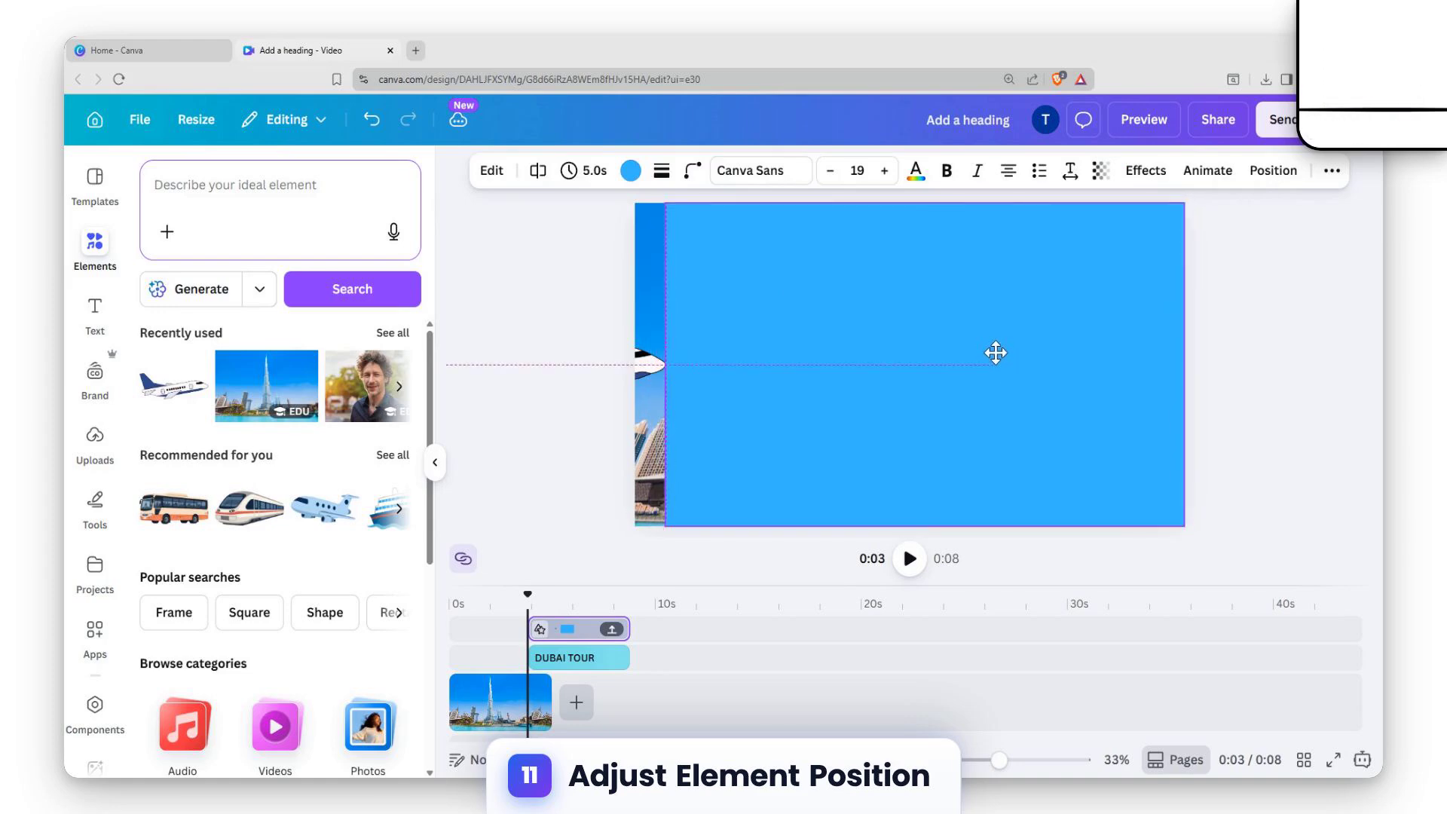
{"action": "left_click", "coordinate": [1210, 315]}
{"action": "left_click", "coordinate": [795, 358]}
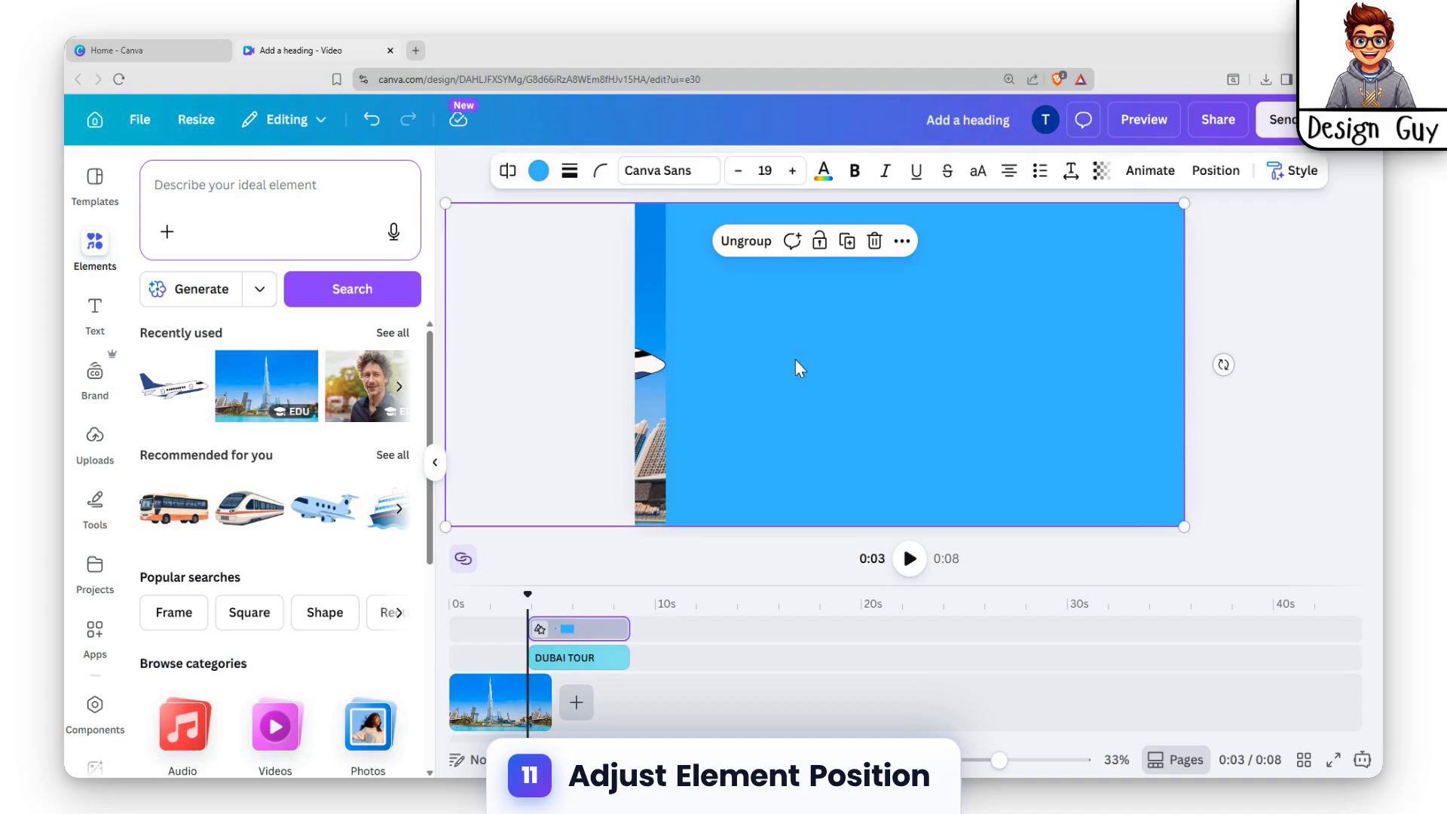
{"action": "left_click_drag", "start_coordinate": [852, 350], "coordinate": [826, 352]}
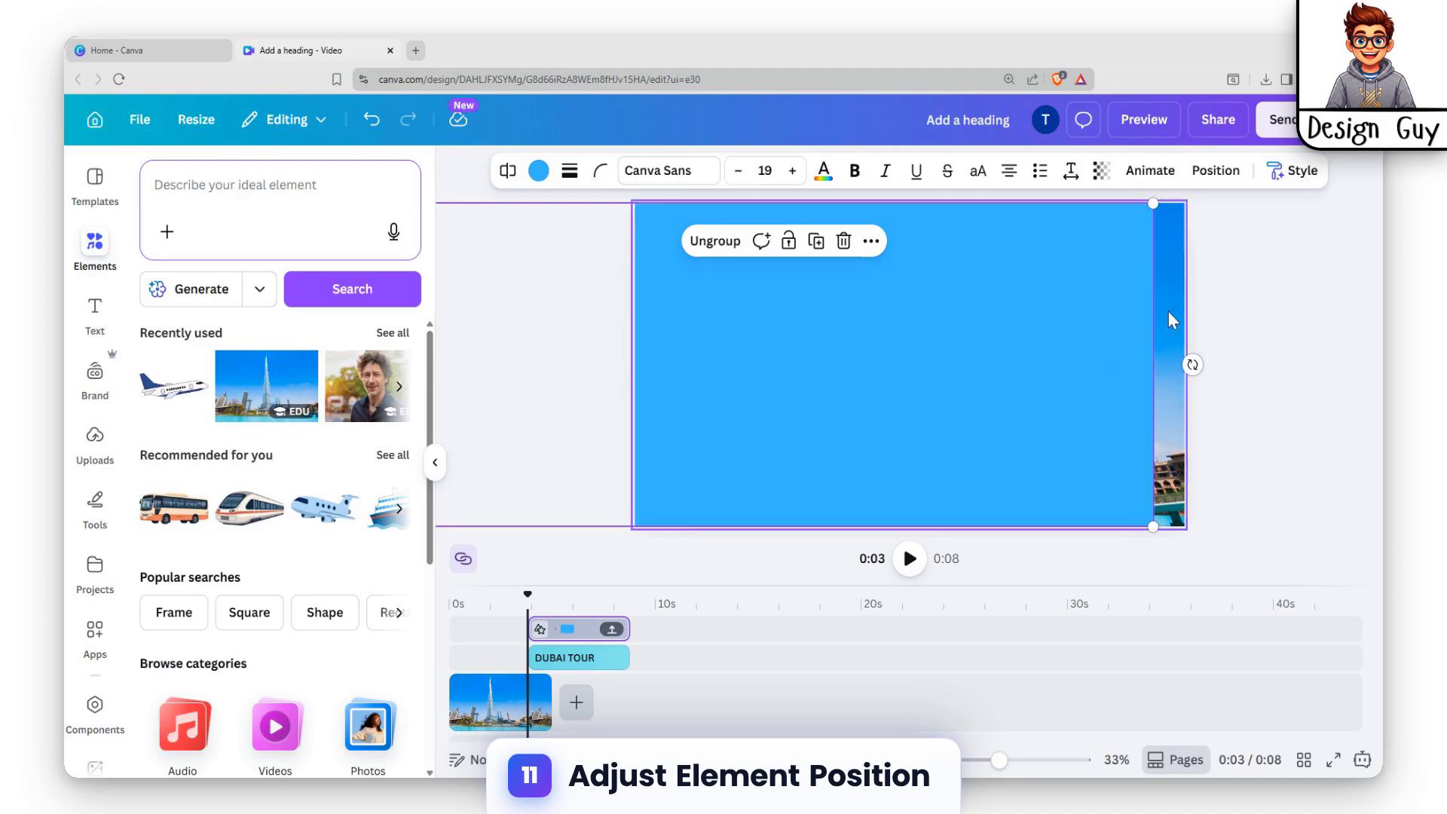
Enlarge the group proportionally and shift it left so the blue rectangle covers the whole canvas
{"action": "left_click_drag", "start_coordinate": [1152, 205], "coordinate": [1183, 206]}
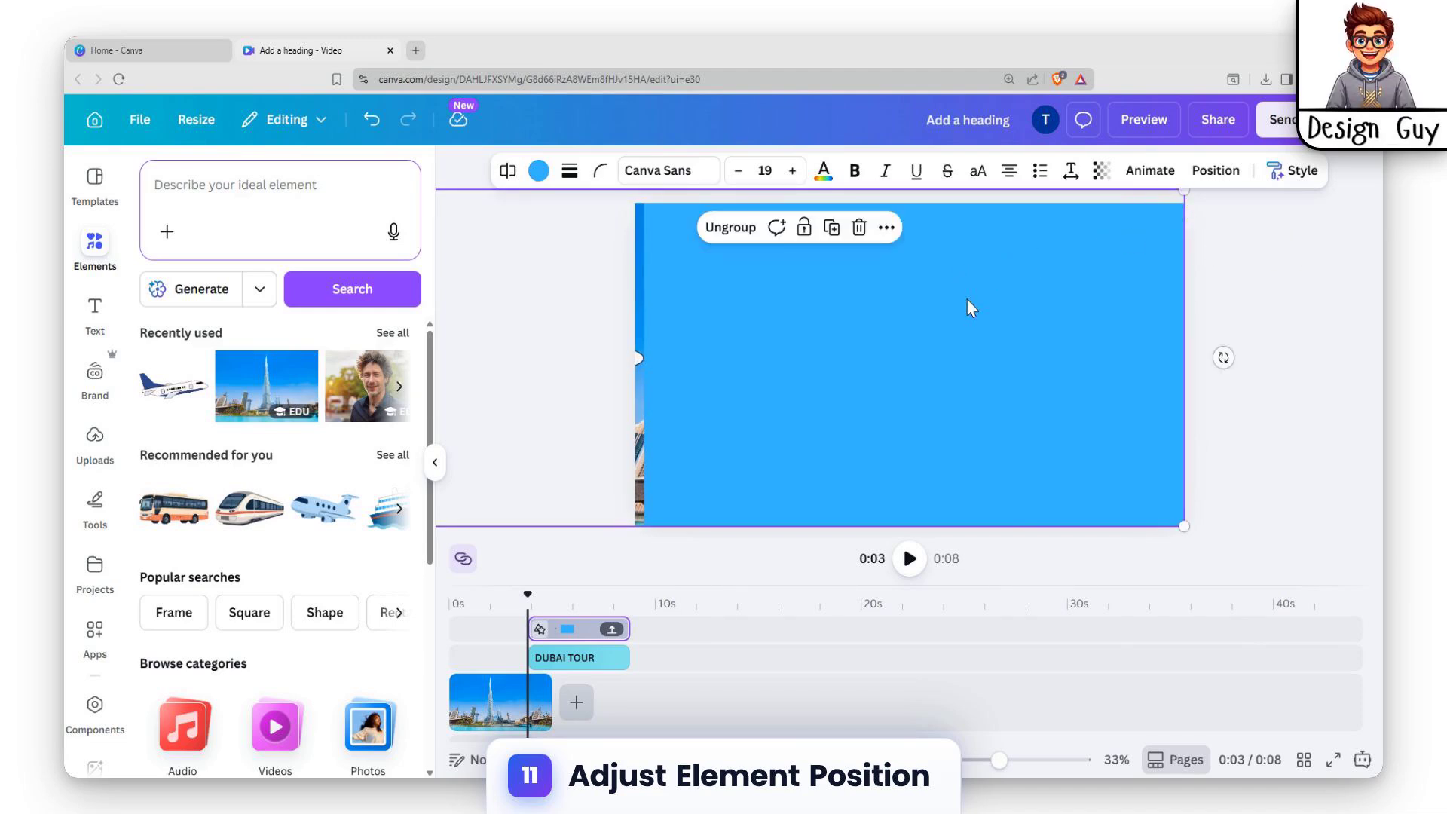
{"action": "left_click_drag", "start_coordinate": [971, 307], "coordinate": [952, 305]}
{"action": "left_click_drag", "start_coordinate": [1170, 534], "coordinate": [1184, 536]}
Nudge the blue rectangle and its group vertically so they overlap the canvas evenly at top and bottom
{"action": "left_click", "coordinate": [988, 427]}
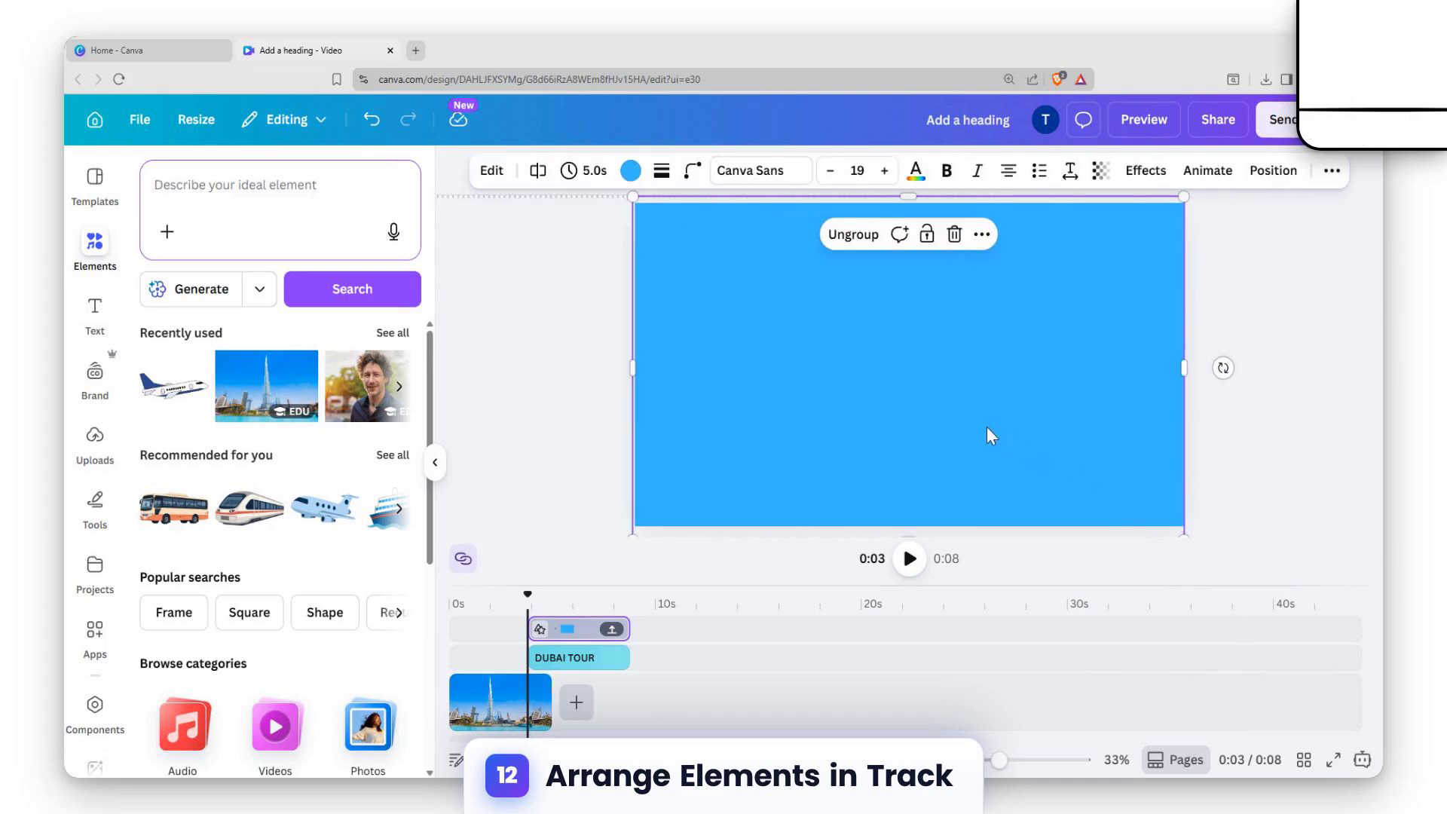
{"action": "mouse_move", "coordinate": [988, 426]}
{"action": "left_mouse_down"}
{"action": "mouse_move", "coordinate": [848, 419]}
{"action": "mouse_move", "coordinate": [1092, 414]}
{"action": "mouse_move", "coordinate": [970, 410]}
{"action": "mouse_move", "coordinate": [985, 419]}
{"action": "left_mouse_up"}
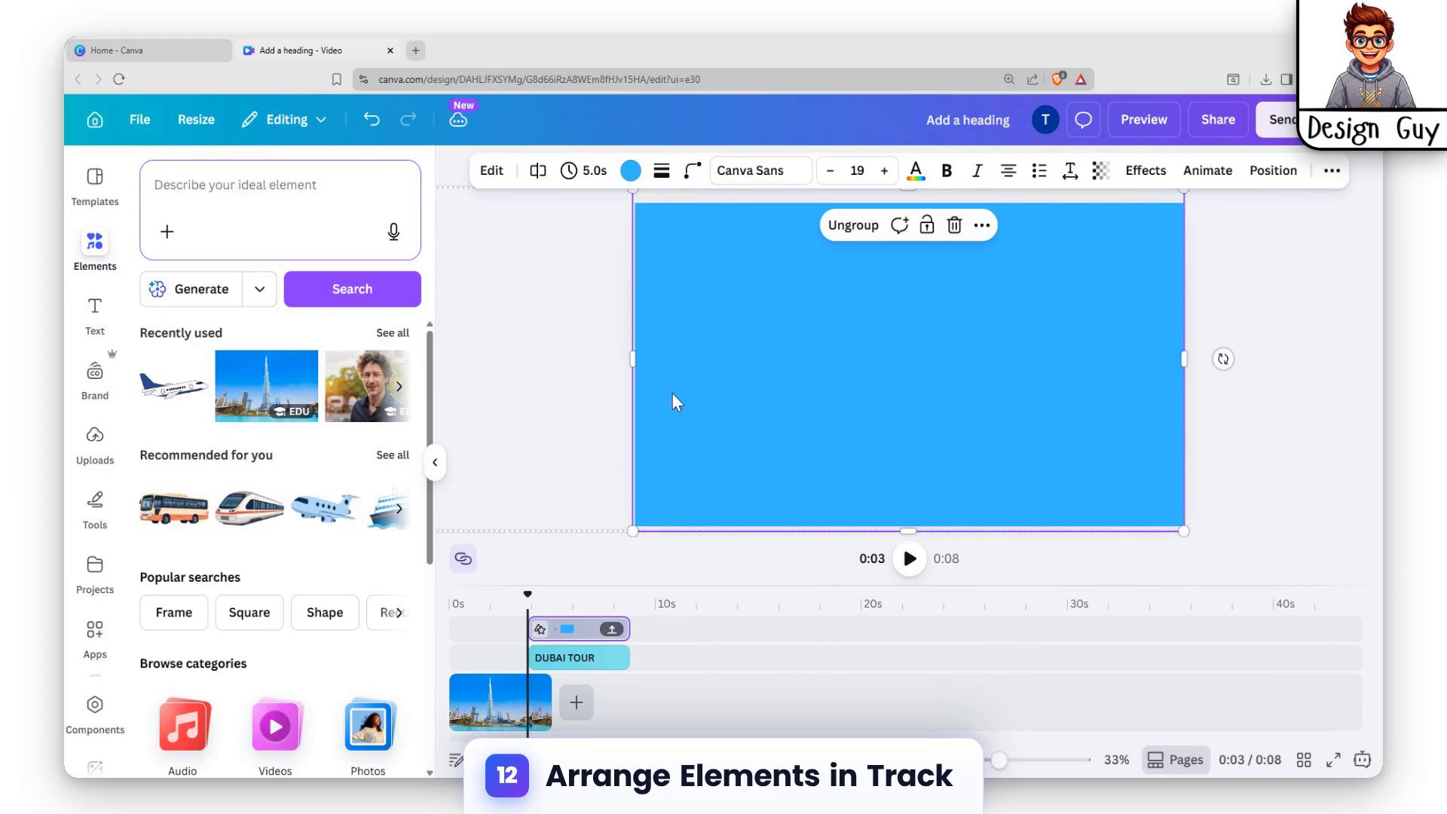
{"action": "left_click", "coordinate": [1188, 363]}
{"action": "left_click", "coordinate": [783, 364]}
{"action": "mouse_move", "coordinate": [782, 364]}
{"action": "left_mouse_down"}
{"action": "mouse_move", "coordinate": [846, 361]}
{"action": "mouse_move", "coordinate": [759, 364]}
{"action": "mouse_move", "coordinate": [784, 369]}
{"action": "left_mouse_up"}
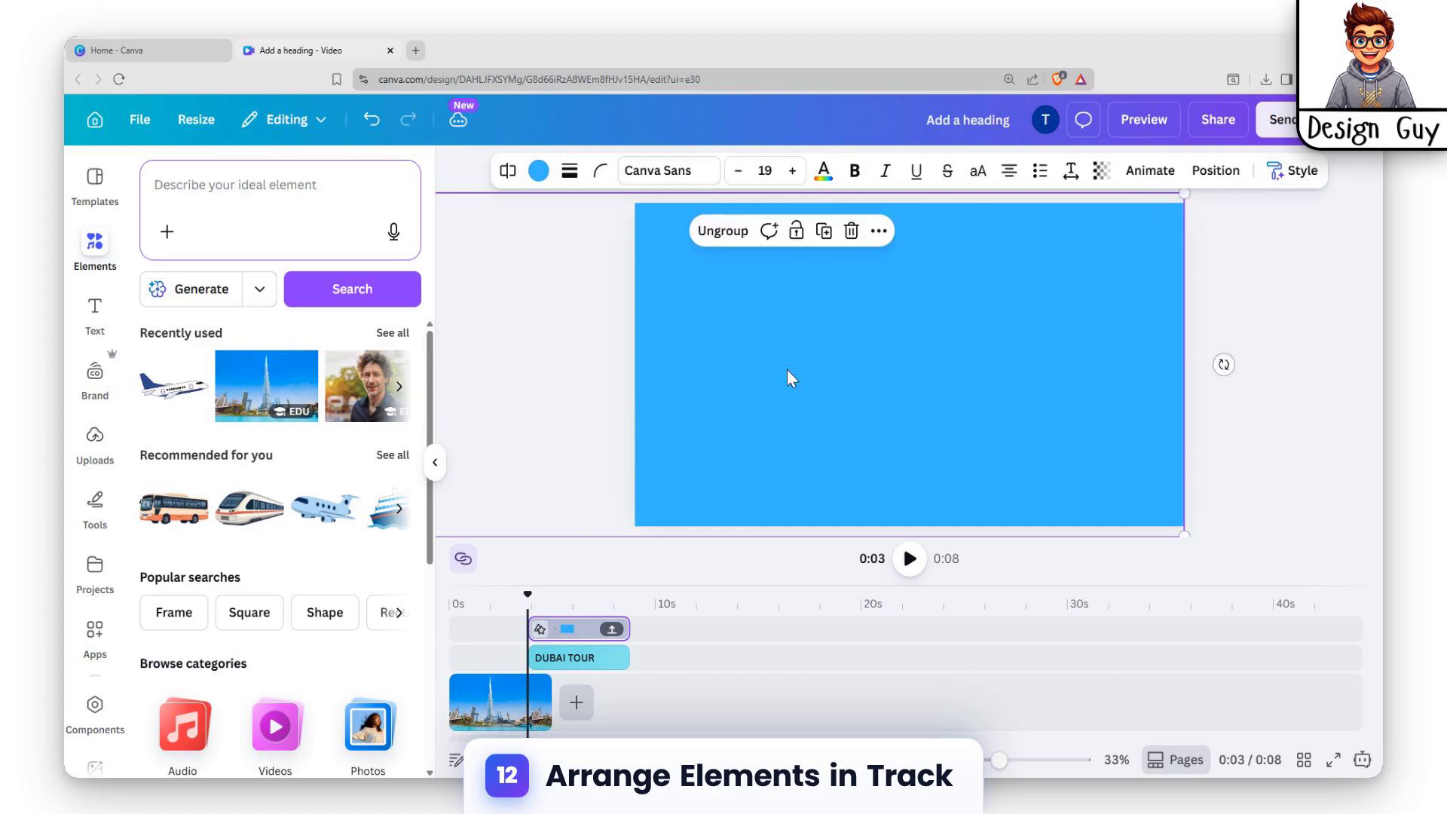
{"action": "left_click", "coordinate": [1229, 283]}
{"action": "left_click", "coordinate": [1034, 319]}
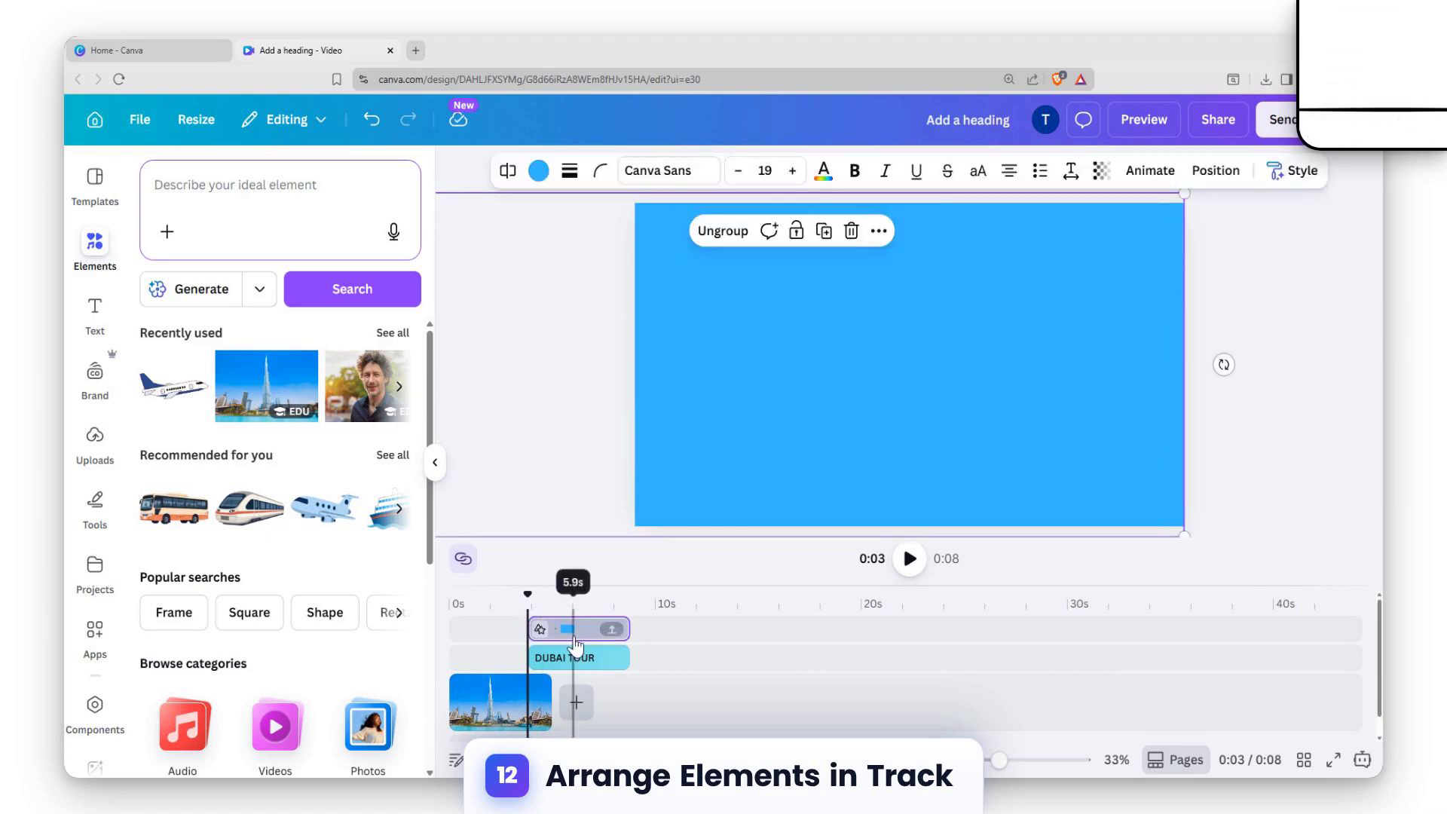
Move the group's clip and the DUBAI TOUR clip to the start of the timeline, aligned with the photo
{"action": "left_click_drag", "start_coordinate": [566, 629], "coordinate": [462, 653]}
{"action": "scroll", "coordinate": [521, 681], "scroll_direction": "down", "scroll_amount": 1}
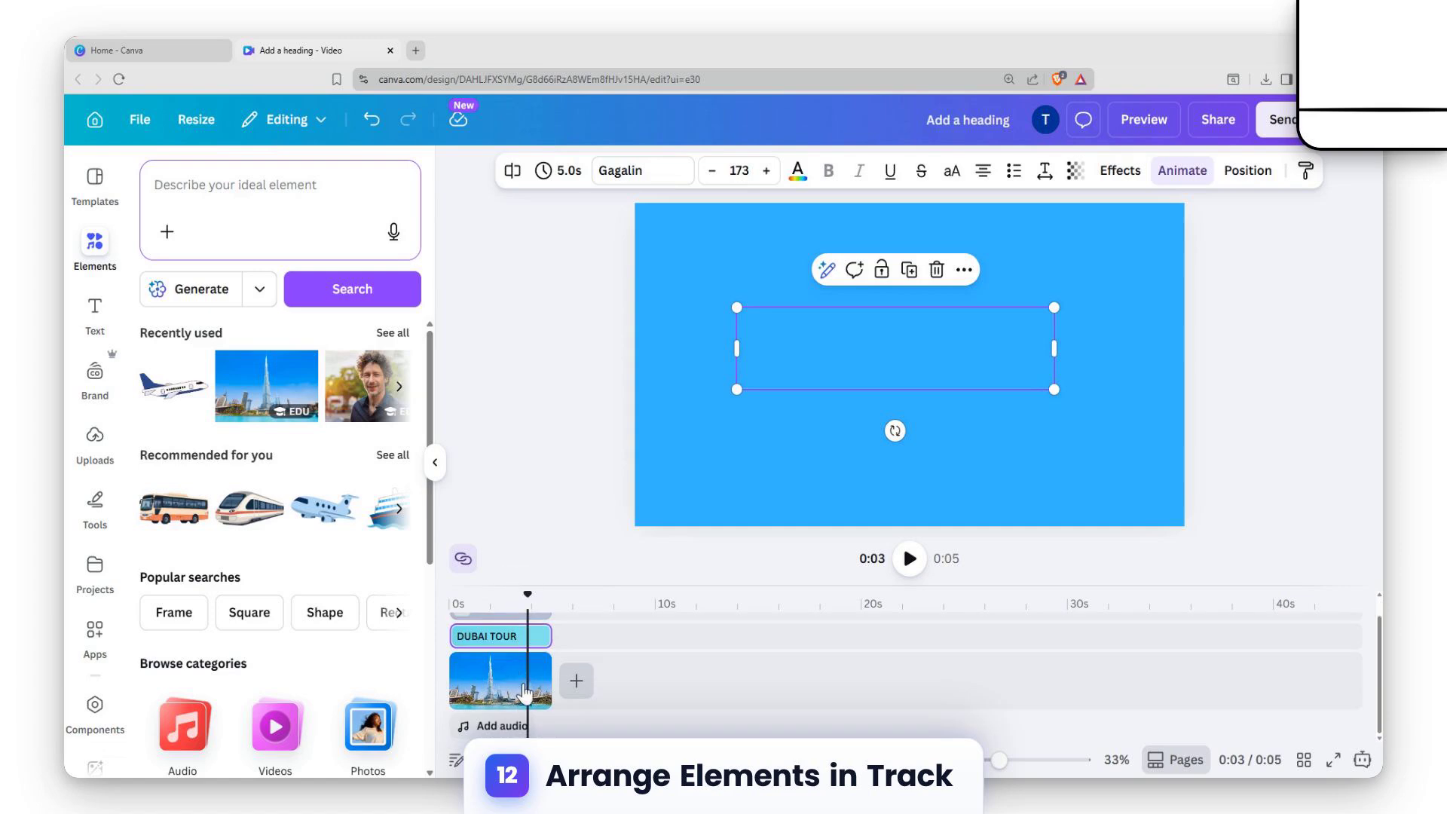
{"action": "left_click", "coordinate": [487, 725]}
{"action": "scroll", "coordinate": [482, 679], "scroll_direction": "up", "scroll_amount": 1}
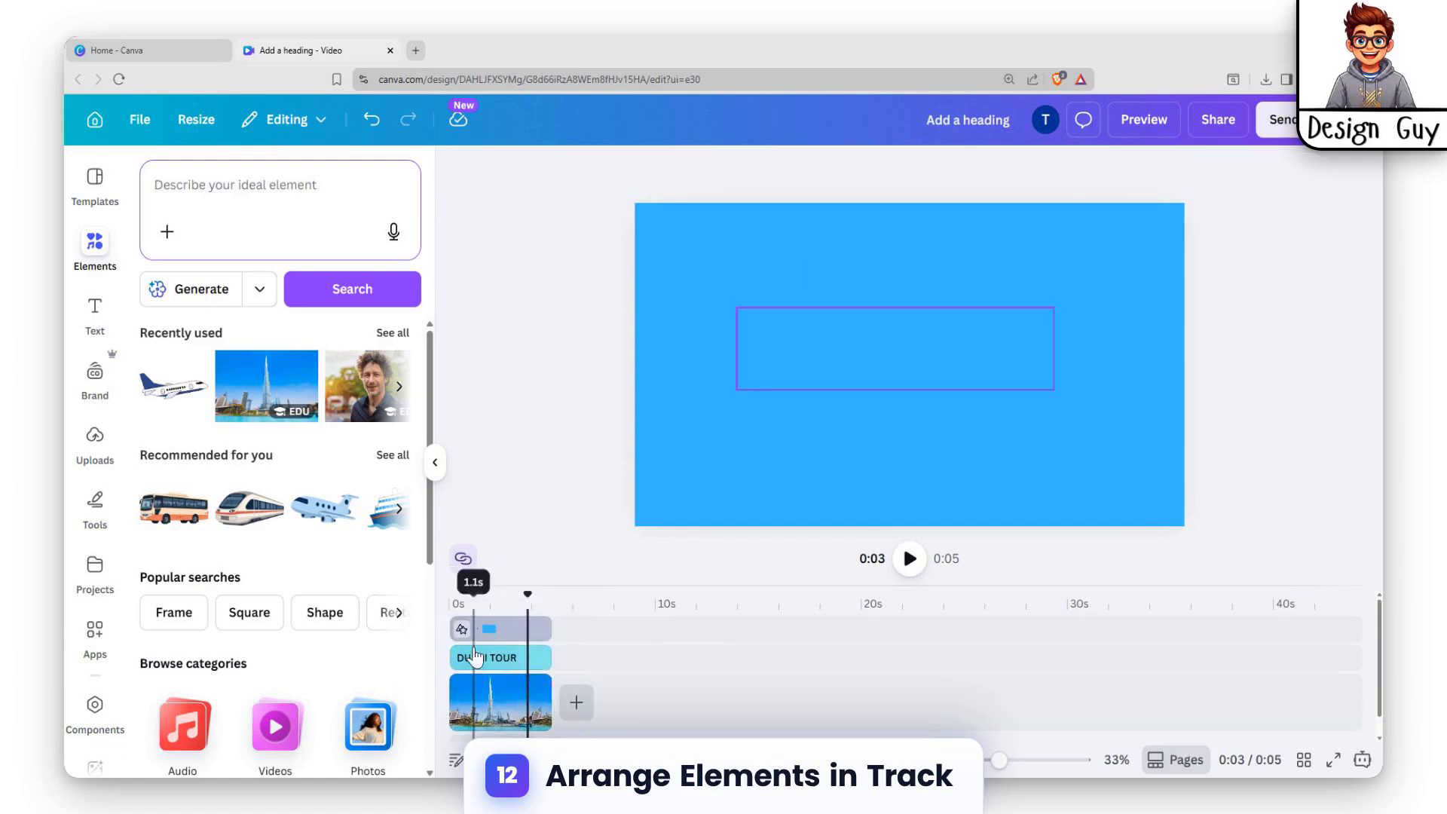
With the playhead at about 1 second, create a custom animation path carrying the group rightward across and off the canvas
{"action": "left_click", "coordinate": [504, 635]}
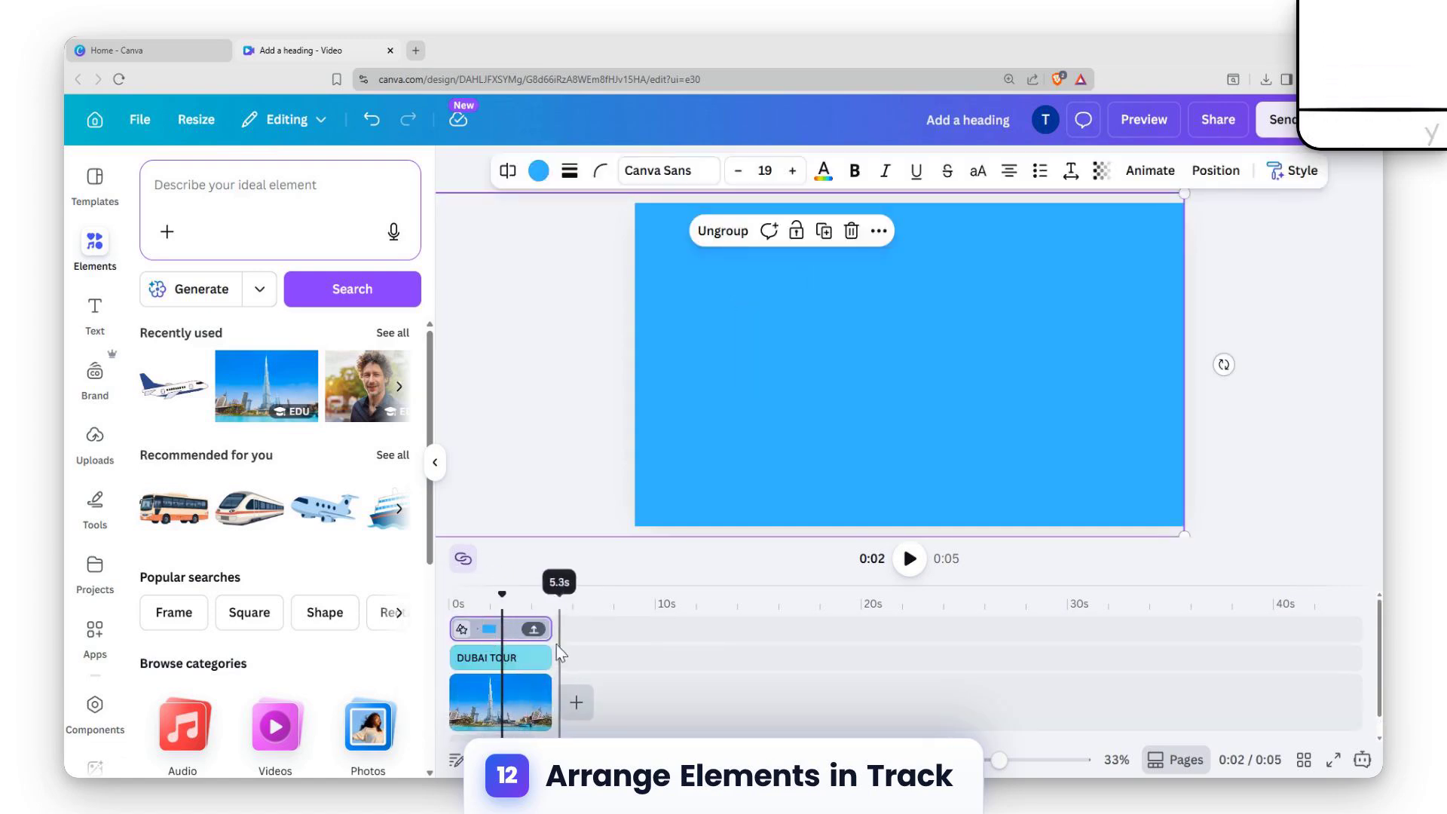
{"action": "mouse_move", "coordinate": [503, 612]}
{"action": "left_mouse_down"}
{"action": "mouse_move", "coordinate": [528, 615]}
{"action": "mouse_move", "coordinate": [477, 615]}
{"action": "left_mouse_up"}
{"action": "left_click", "coordinate": [1146, 175]}
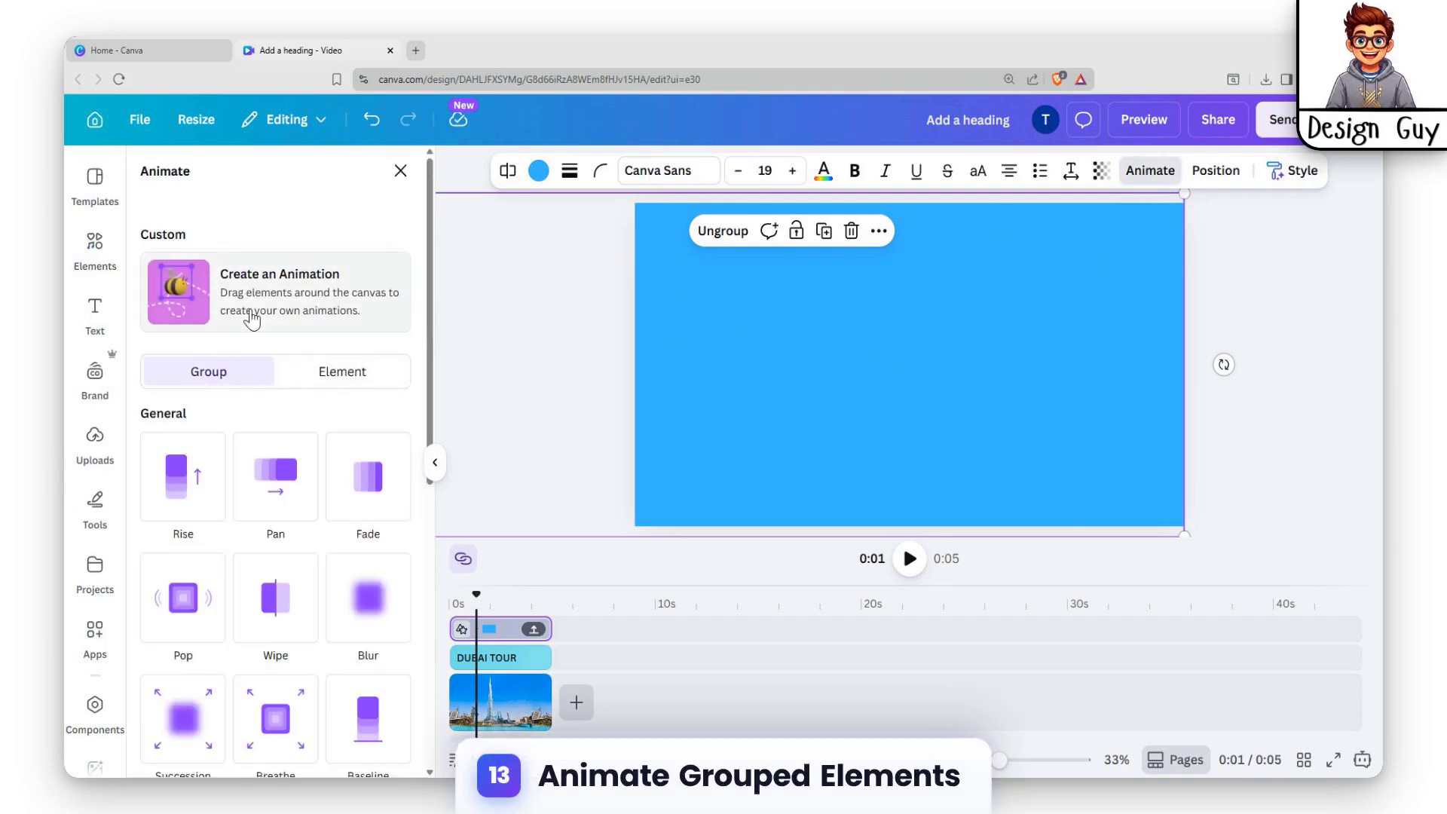
{"action": "left_click", "coordinate": [300, 312]}
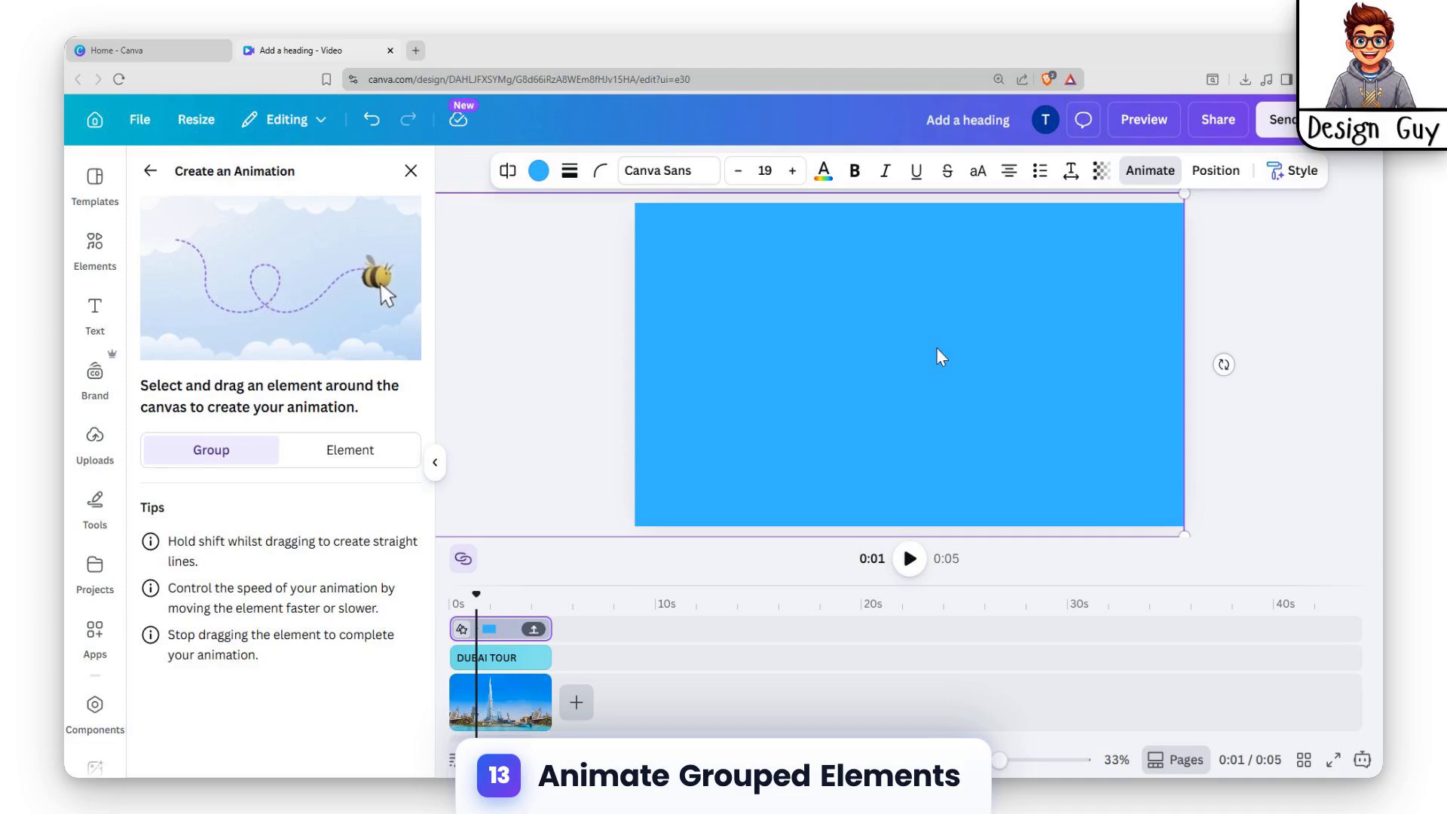
{"action": "left_click_drag", "start_coordinate": [940, 347], "coordinate": [1383, 377]}
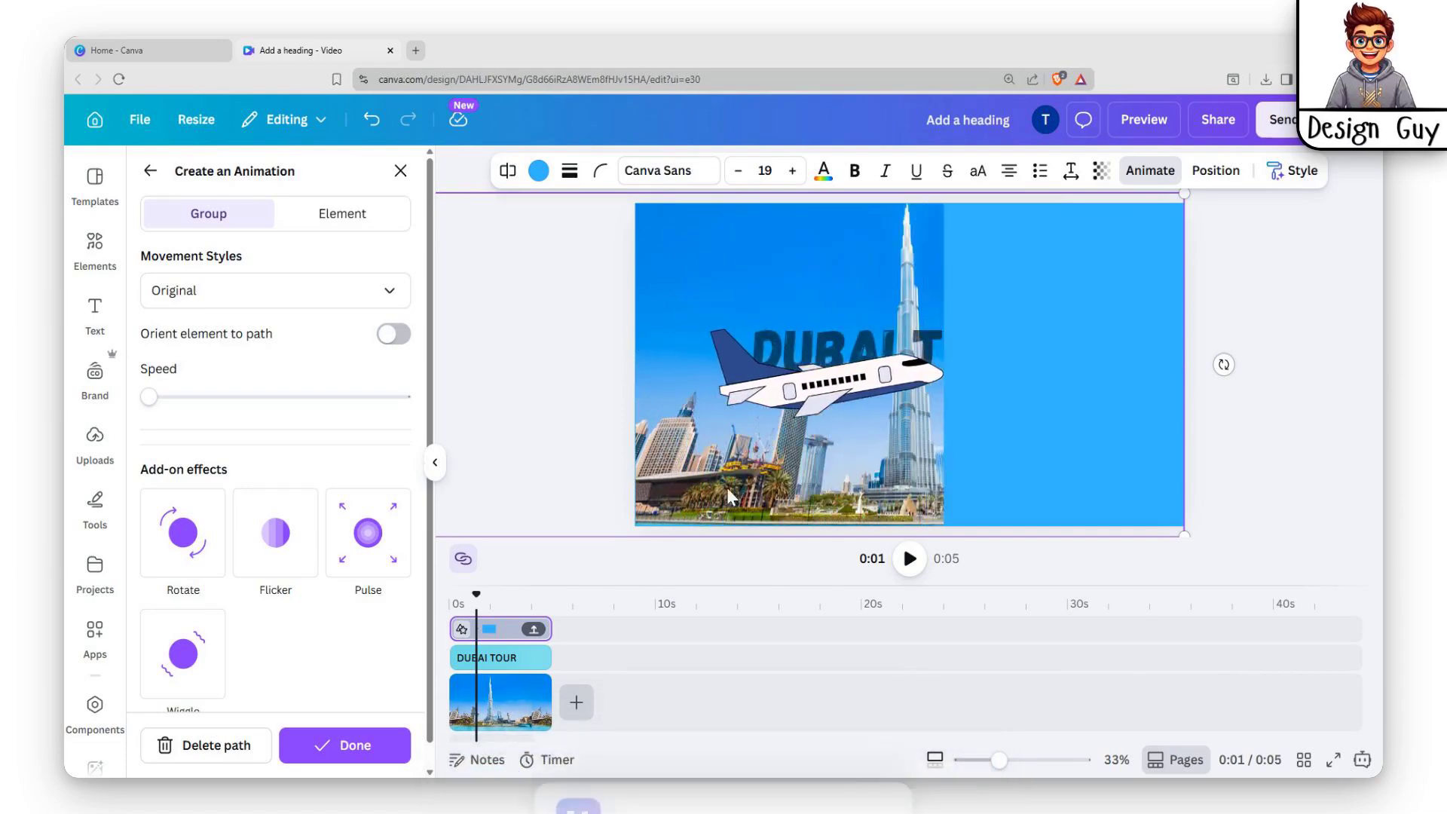
Trim the start of the DUBAI TOUR clip so it lasts 2.3 s and still ends with the photo clip
{"action": "left_click", "coordinate": [468, 658]}
{"action": "left_click_drag", "start_coordinate": [452, 658], "coordinate": [505, 642]}
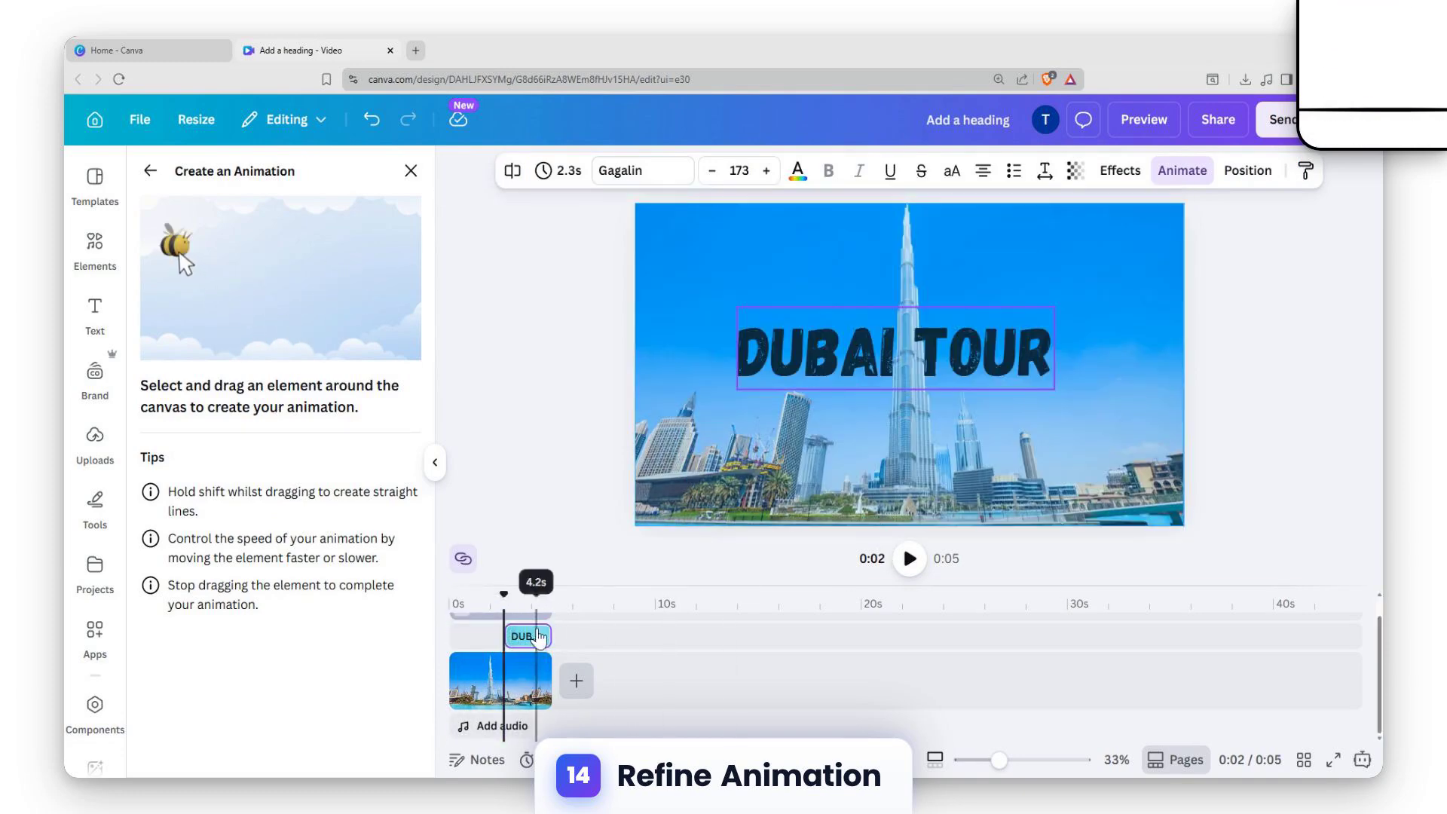
{"action": "scroll", "coordinate": [498, 664], "scroll_direction": "up", "scroll_amount": 1}
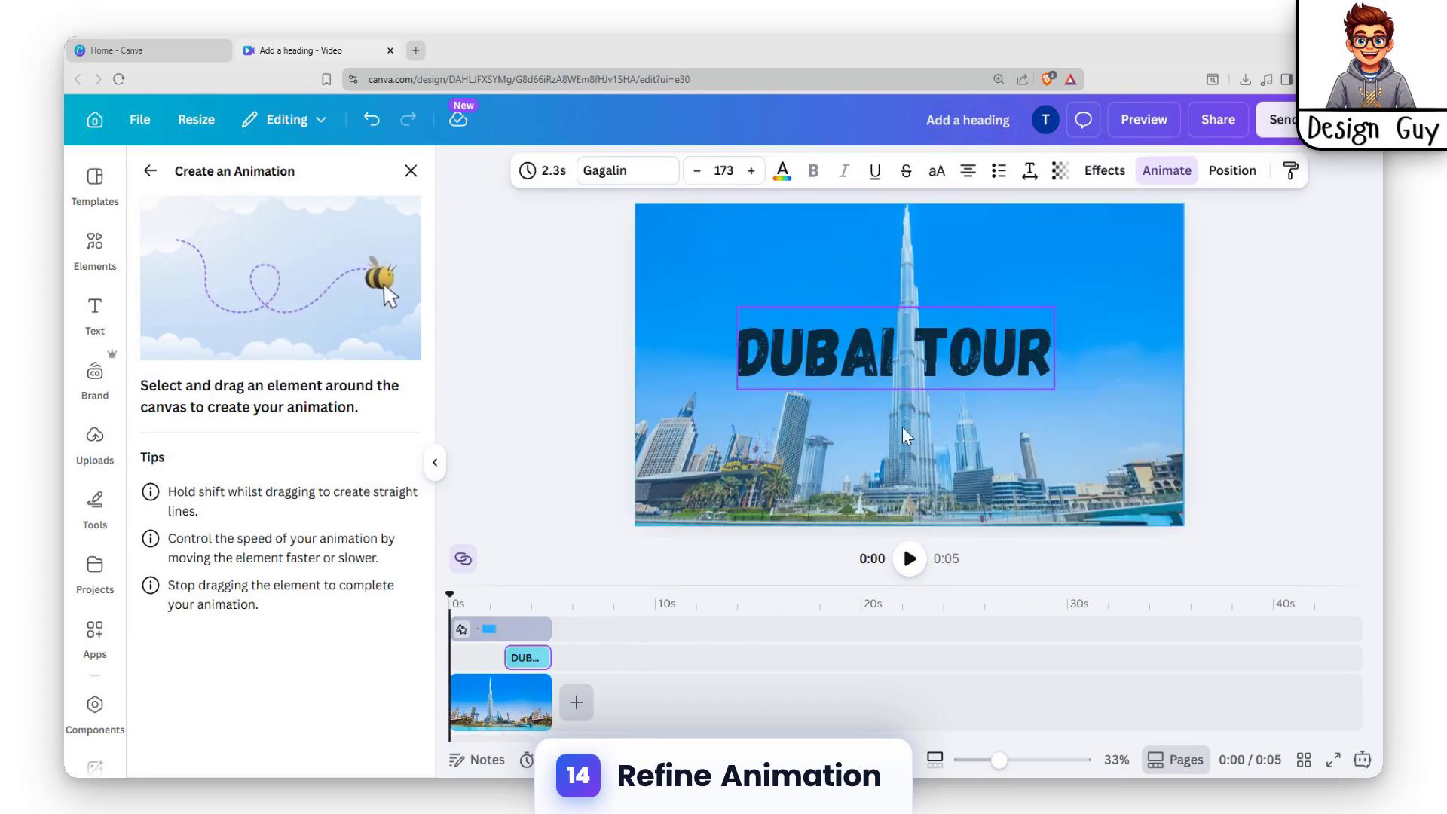
Delete the plane and blue rectangle group's animation path and redraw it carrying the whole group rightward across and off the canvas
{"action": "left_click", "coordinate": [513, 629]}
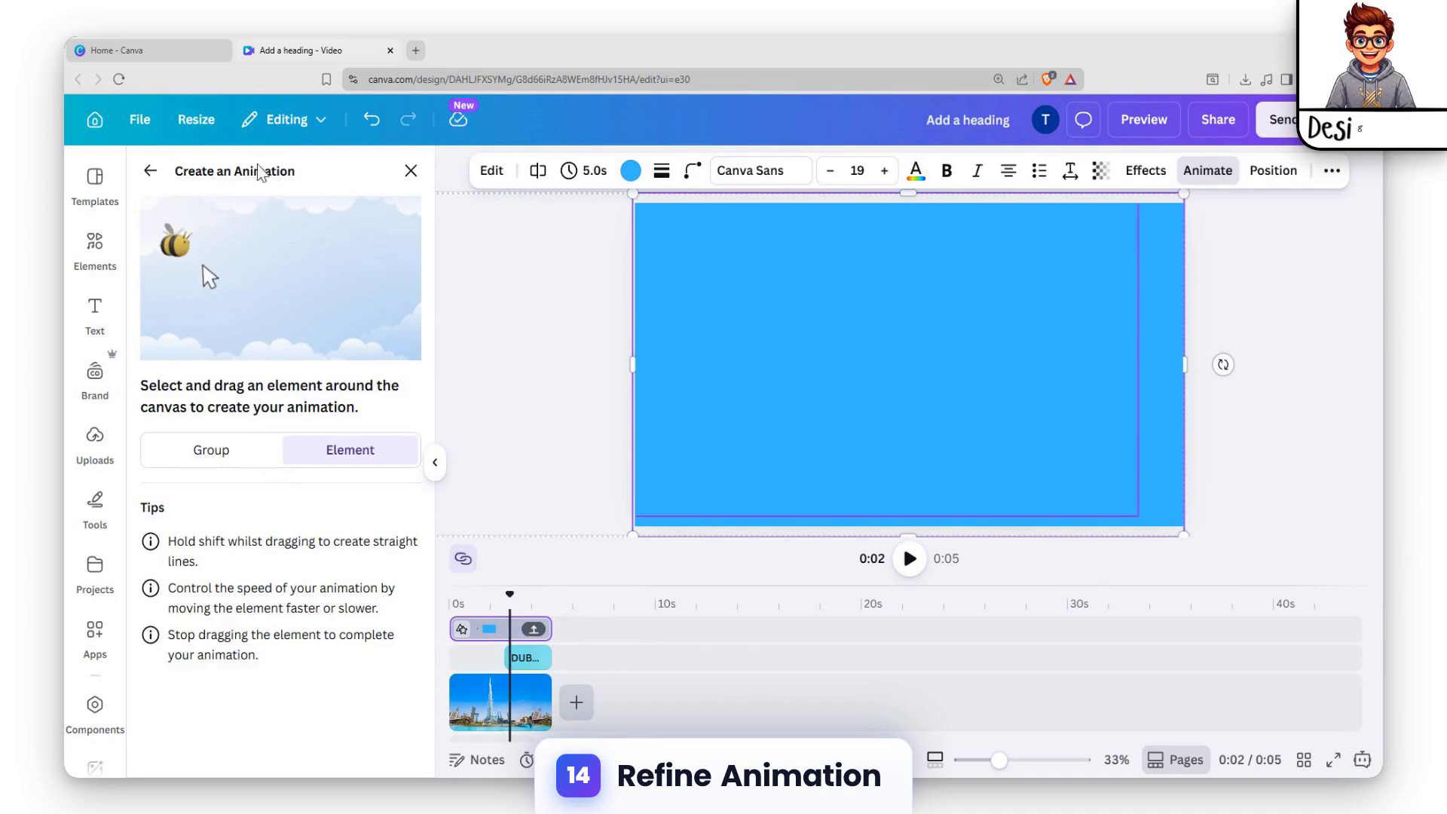
{"action": "left_click", "coordinate": [1283, 175]}
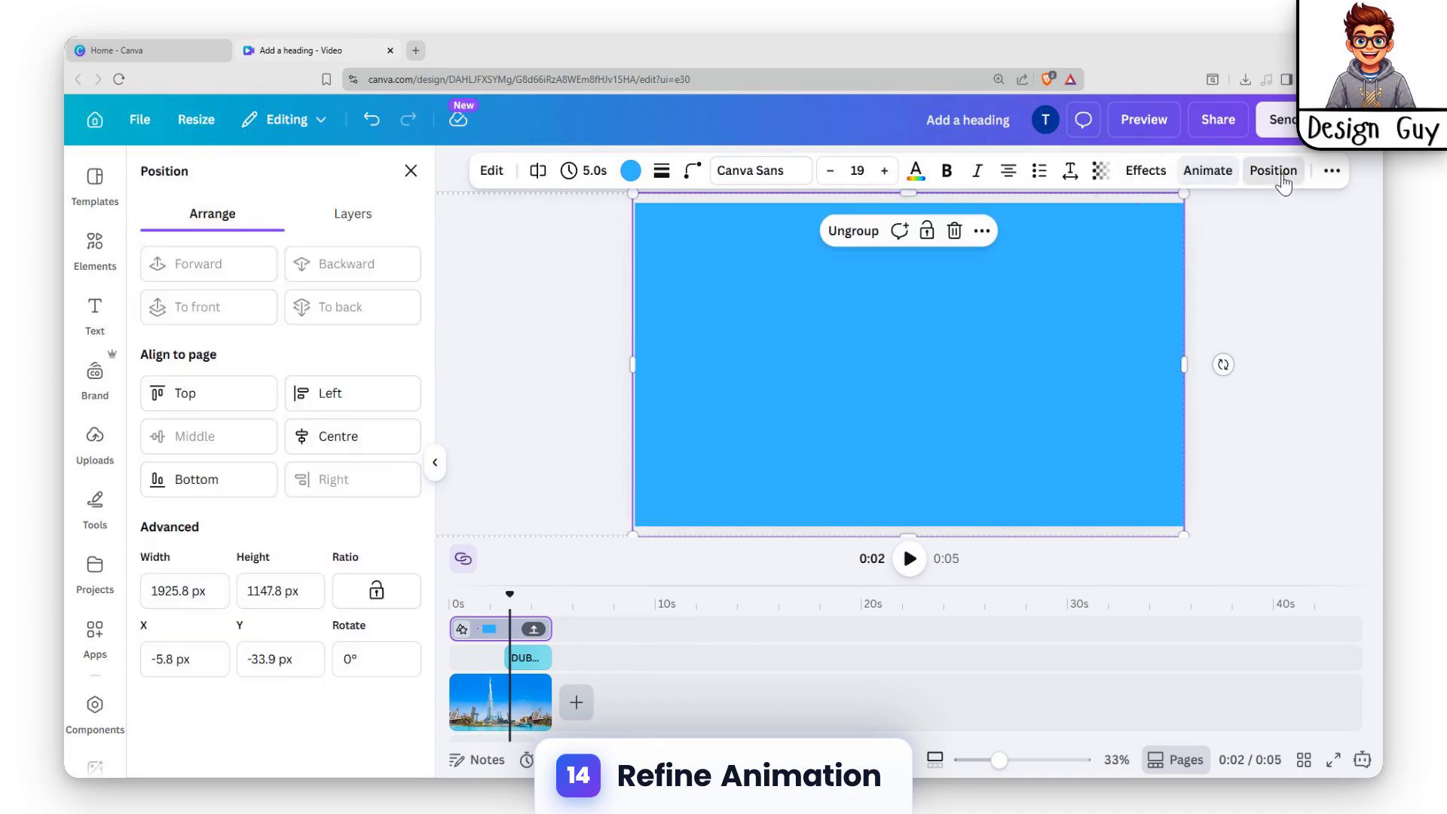
{"action": "left_click", "coordinate": [347, 217]}
{"action": "left_click", "coordinate": [231, 343]}
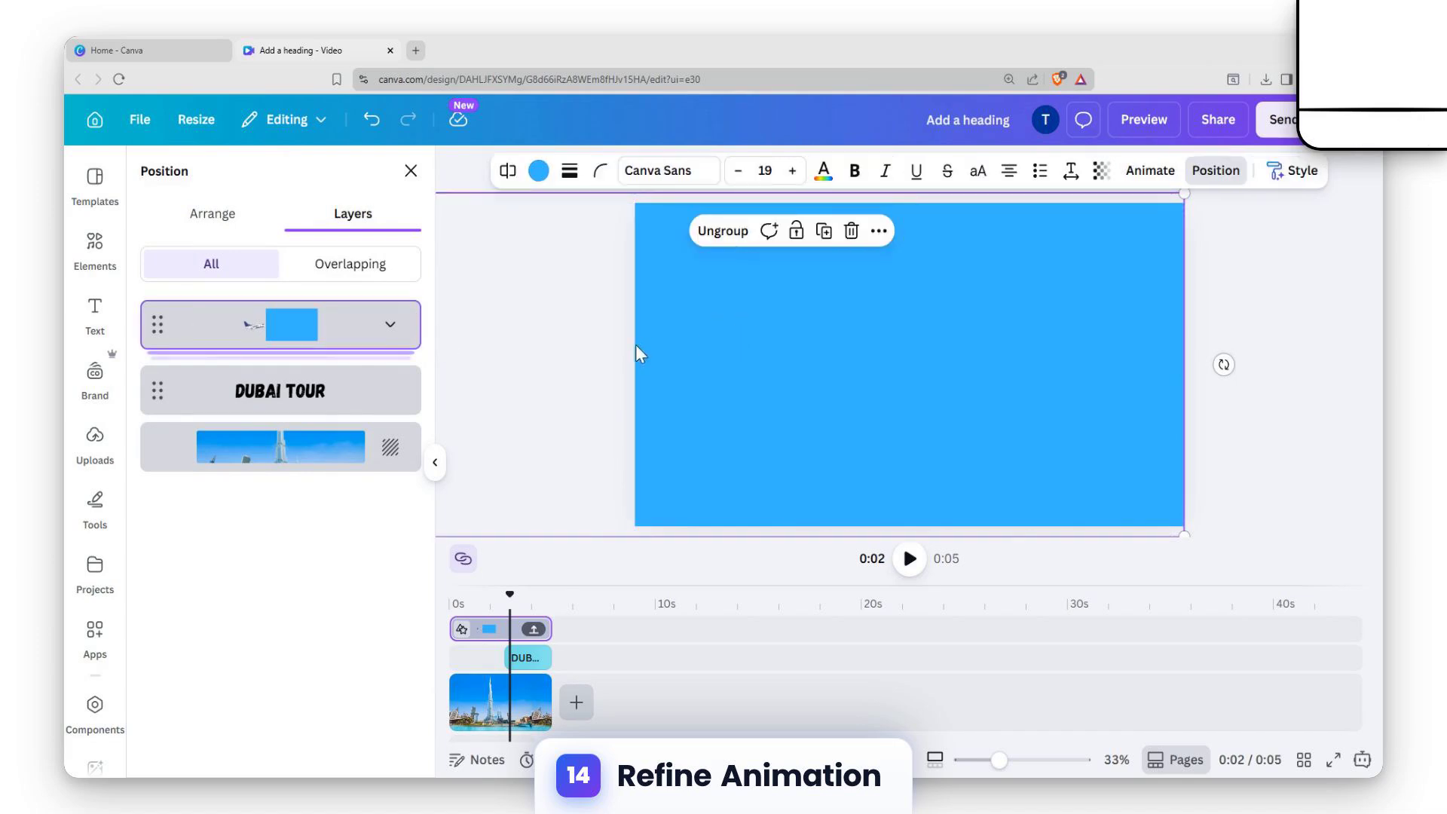
{"action": "left_click", "coordinate": [1150, 171]}
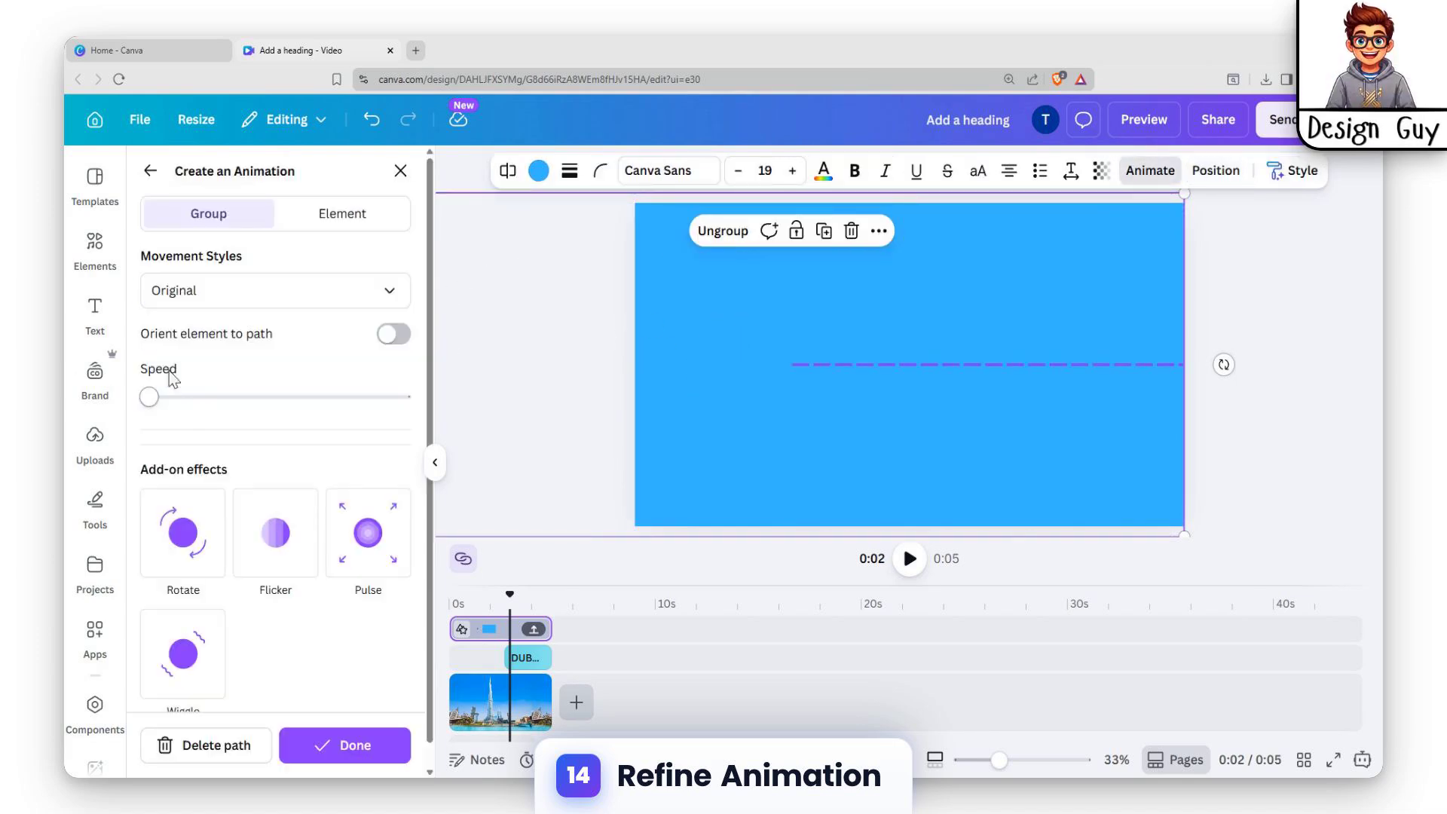
{"action": "left_click", "coordinate": [214, 750]}
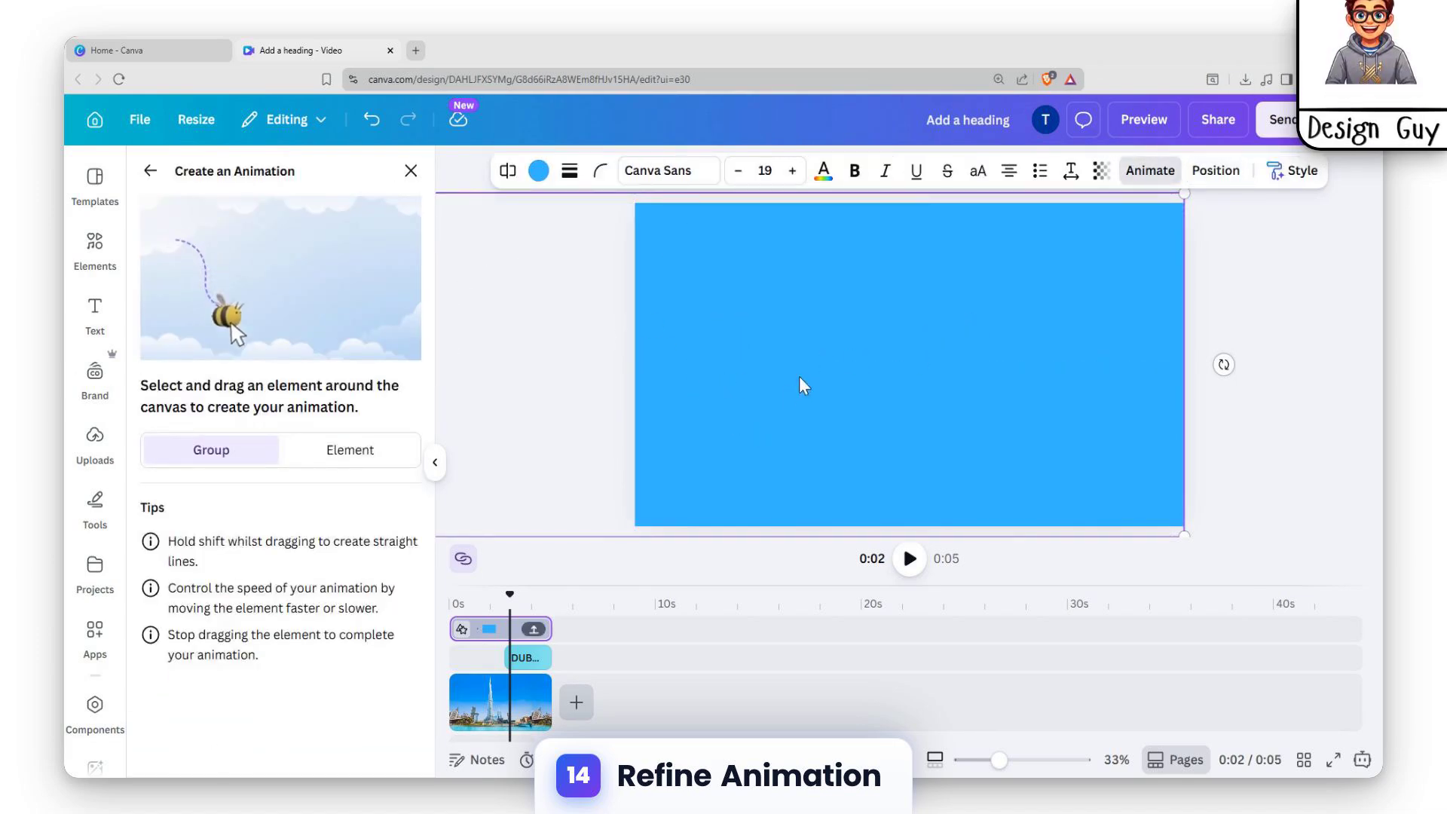
{"action": "left_click_drag", "start_coordinate": [641, 362], "coordinate": [1276, 398]}
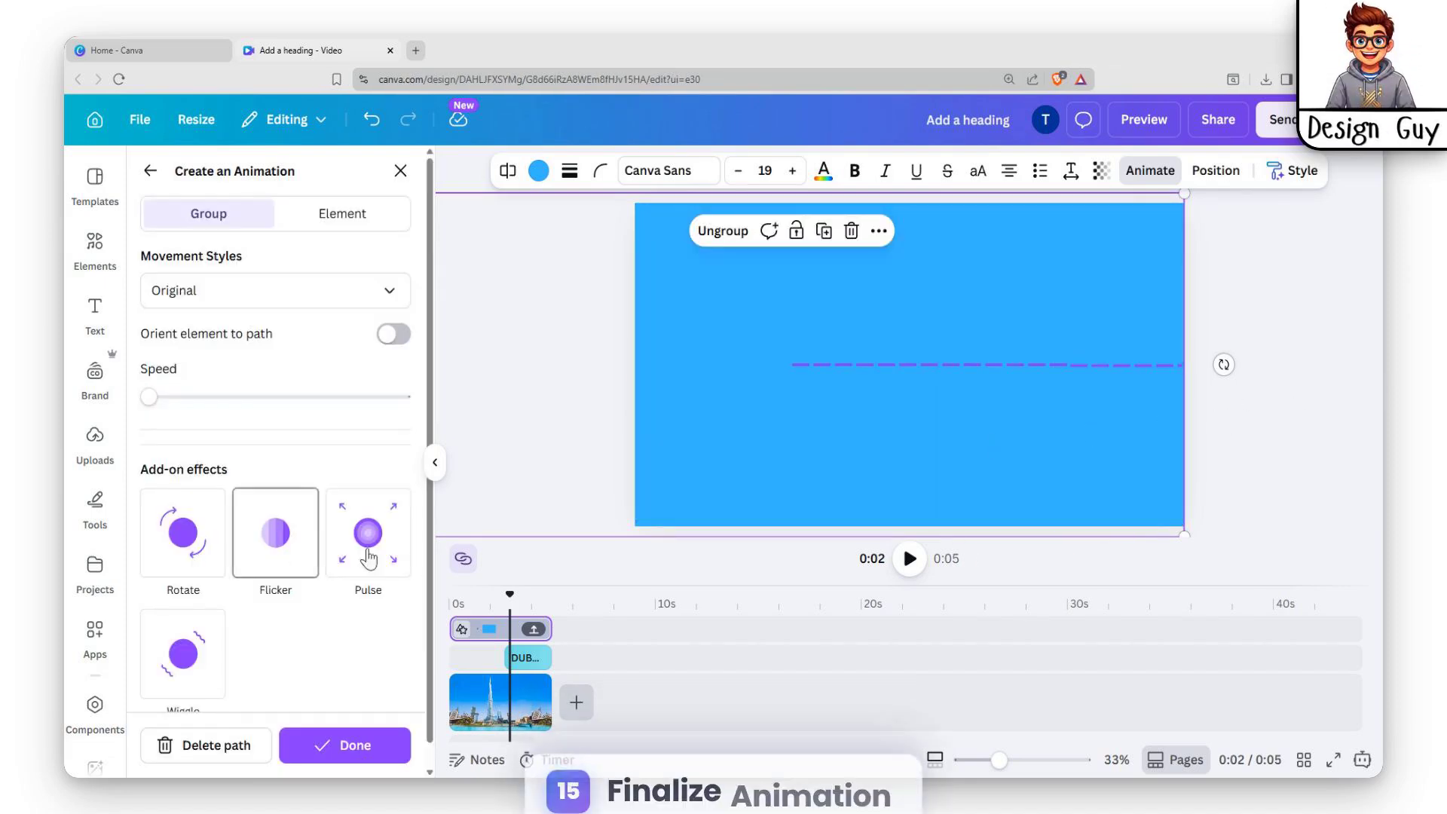
{"action": "left_click", "coordinate": [1098, 572]}
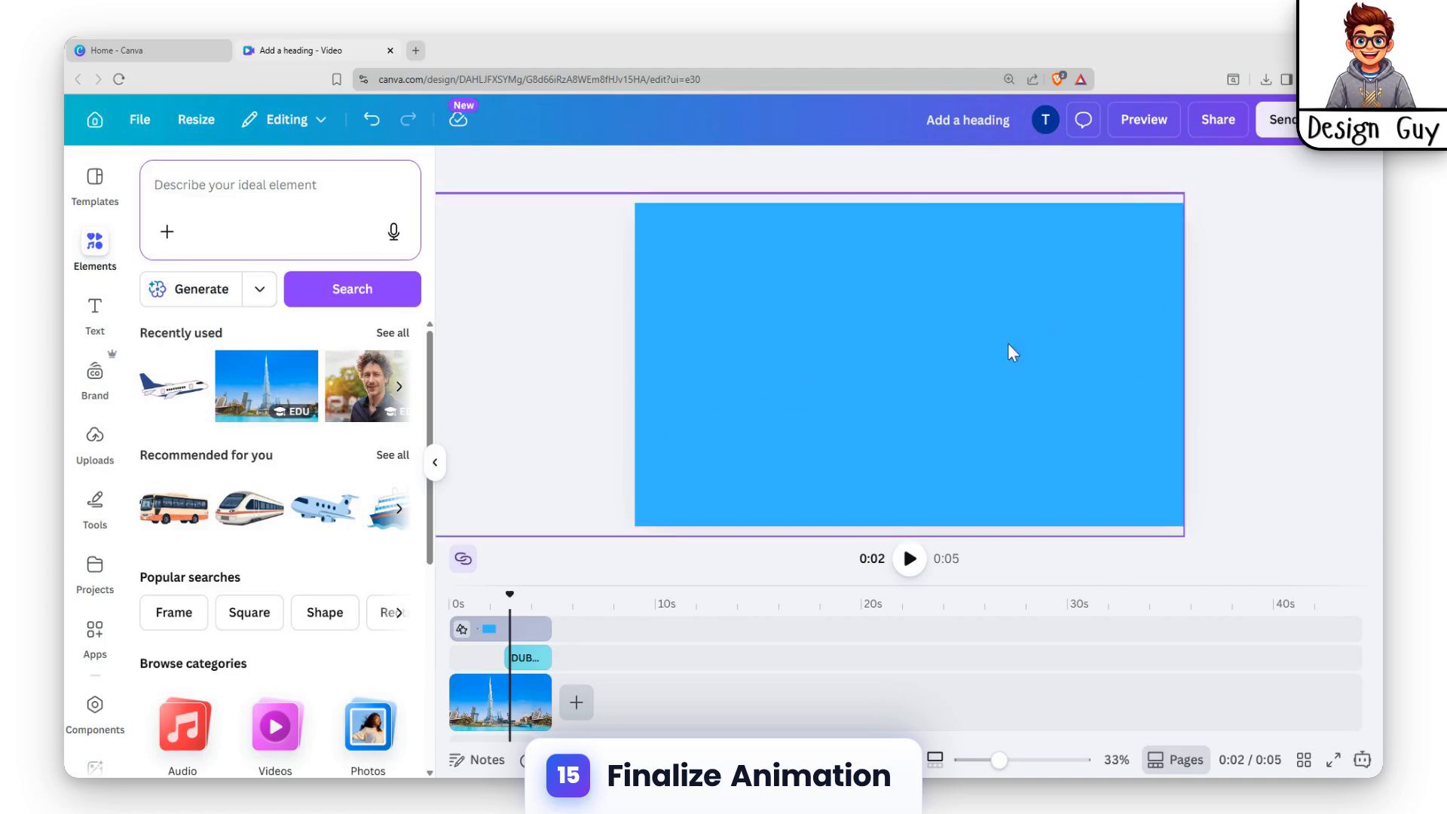
Play the video from the start and trim the beginning of the DUBAI TOUR clip to shorten it to 2.1 s
{"action": "left_click_drag", "start_coordinate": [510, 595], "coordinate": [437, 607]}
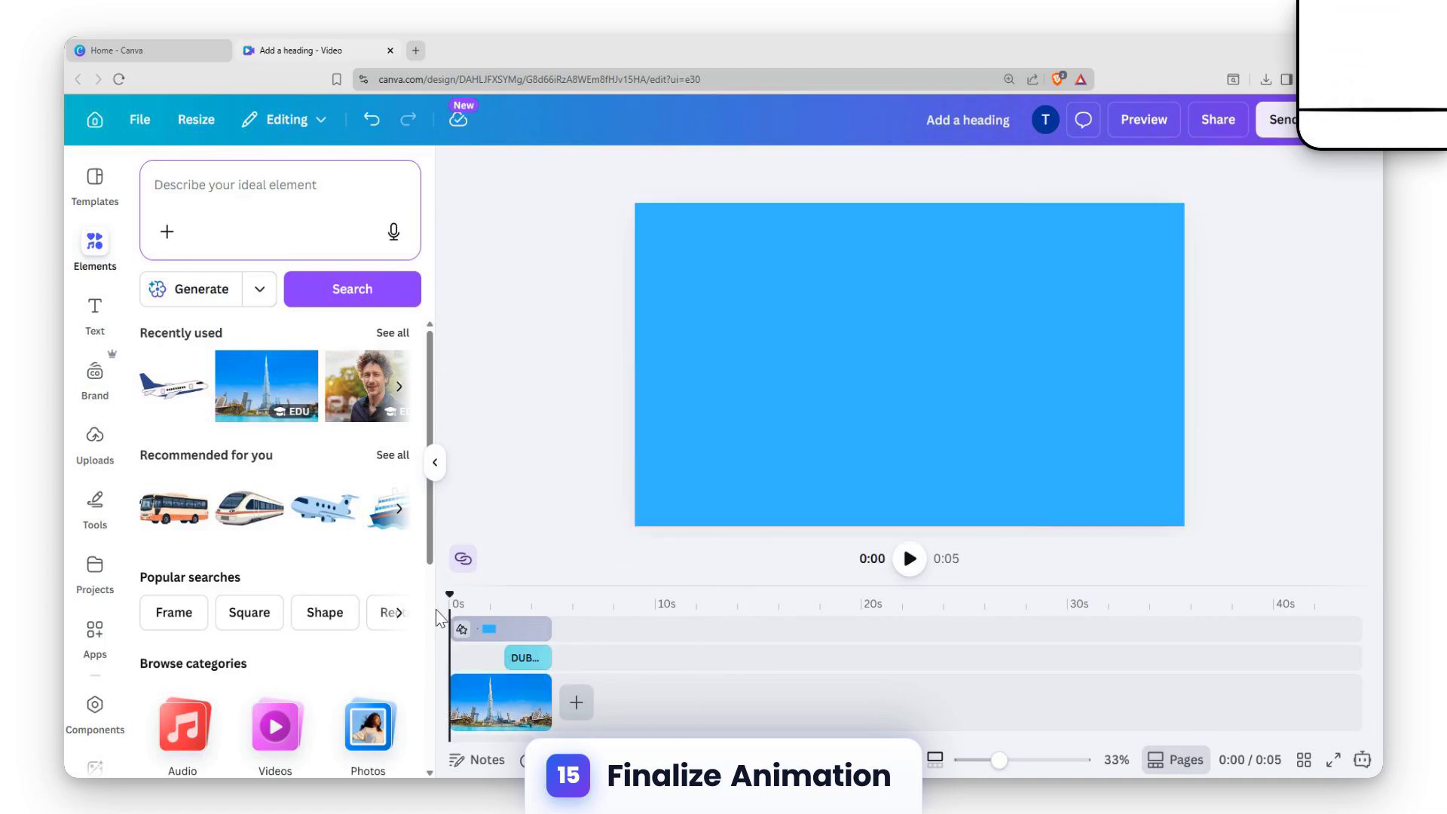
{"action": "left_click", "coordinate": [909, 559]}
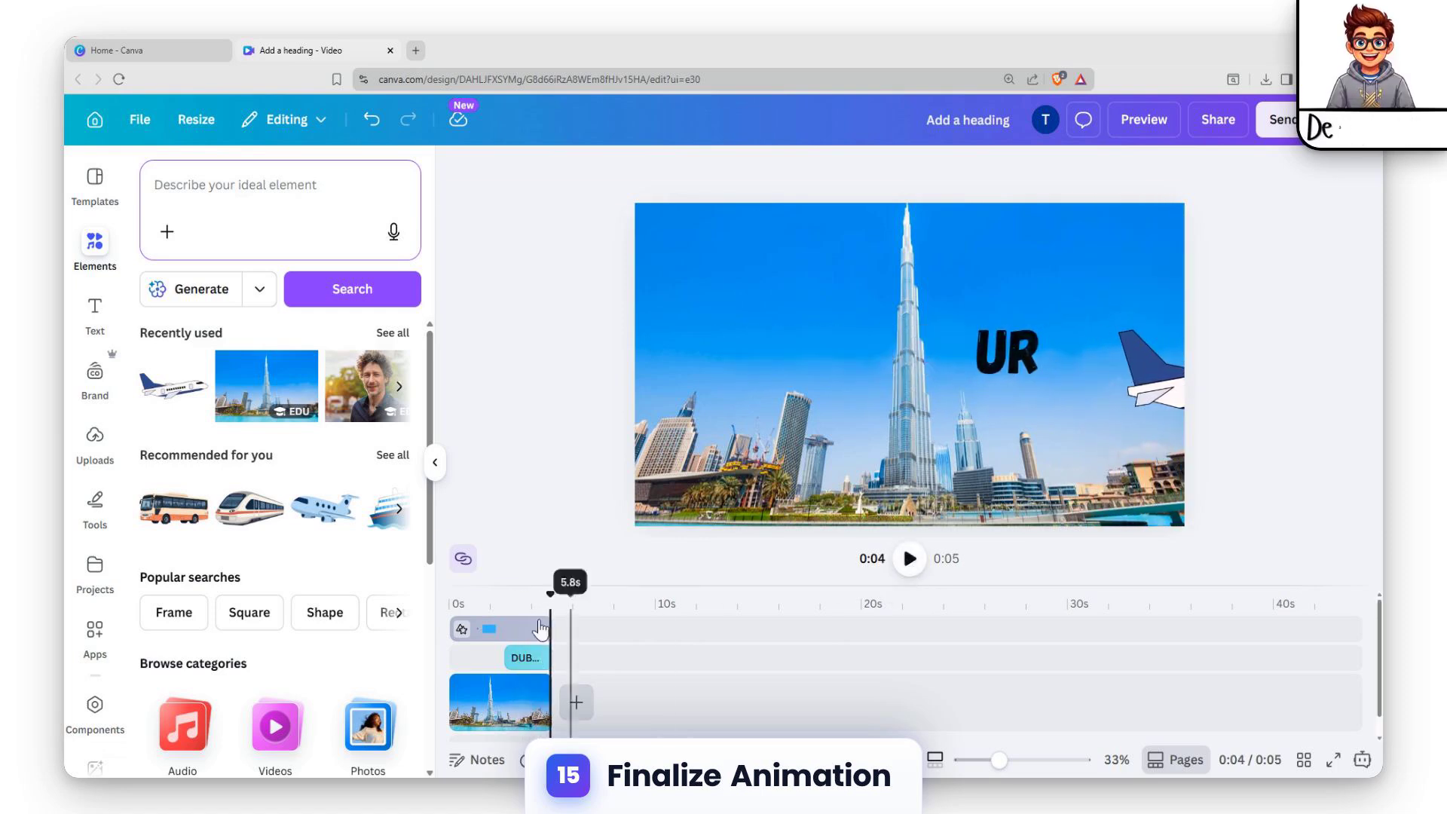
{"action": "left_click", "coordinate": [508, 661]}
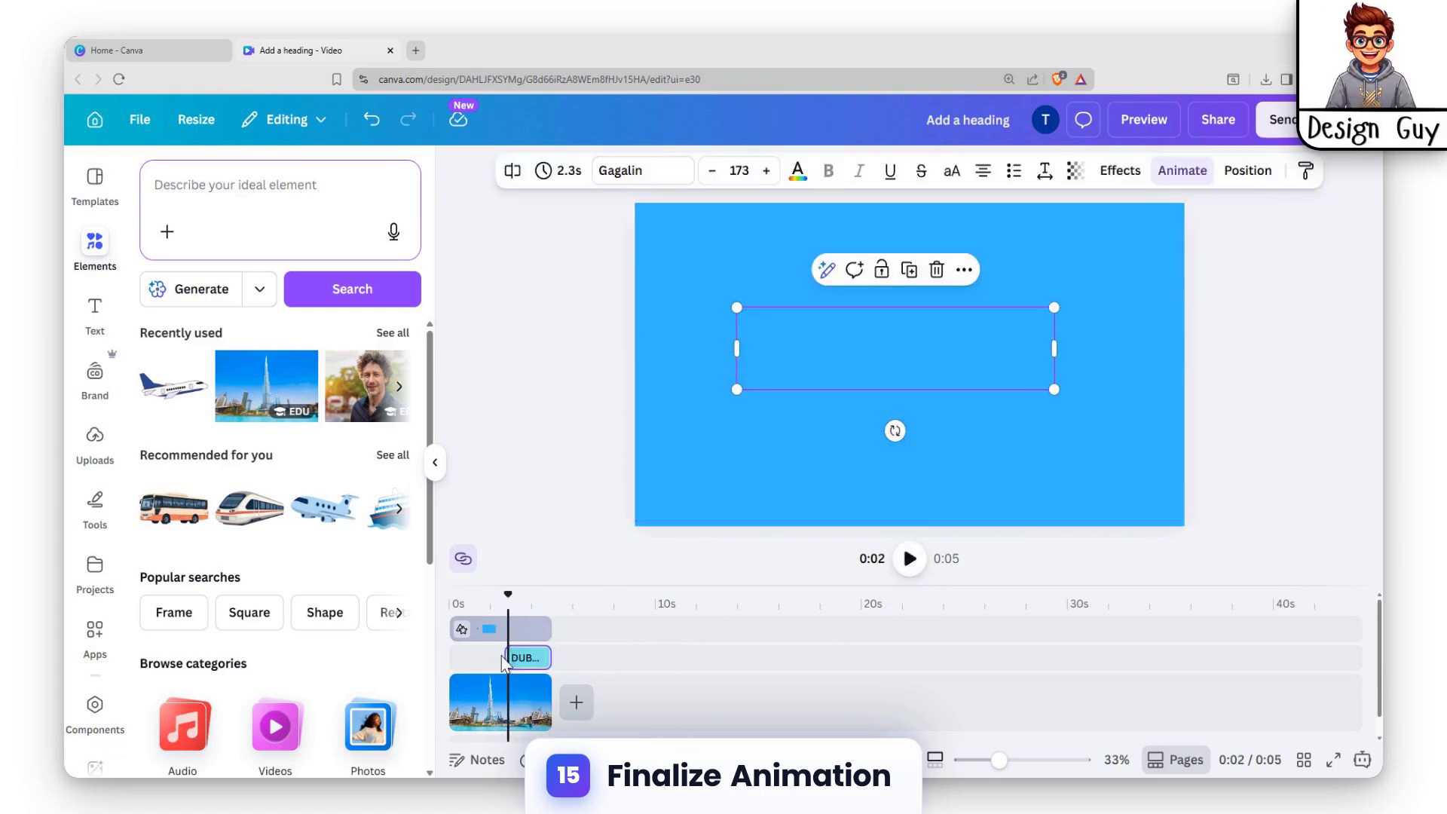
{"action": "left_click_drag", "start_coordinate": [510, 655], "coordinate": [515, 655]}
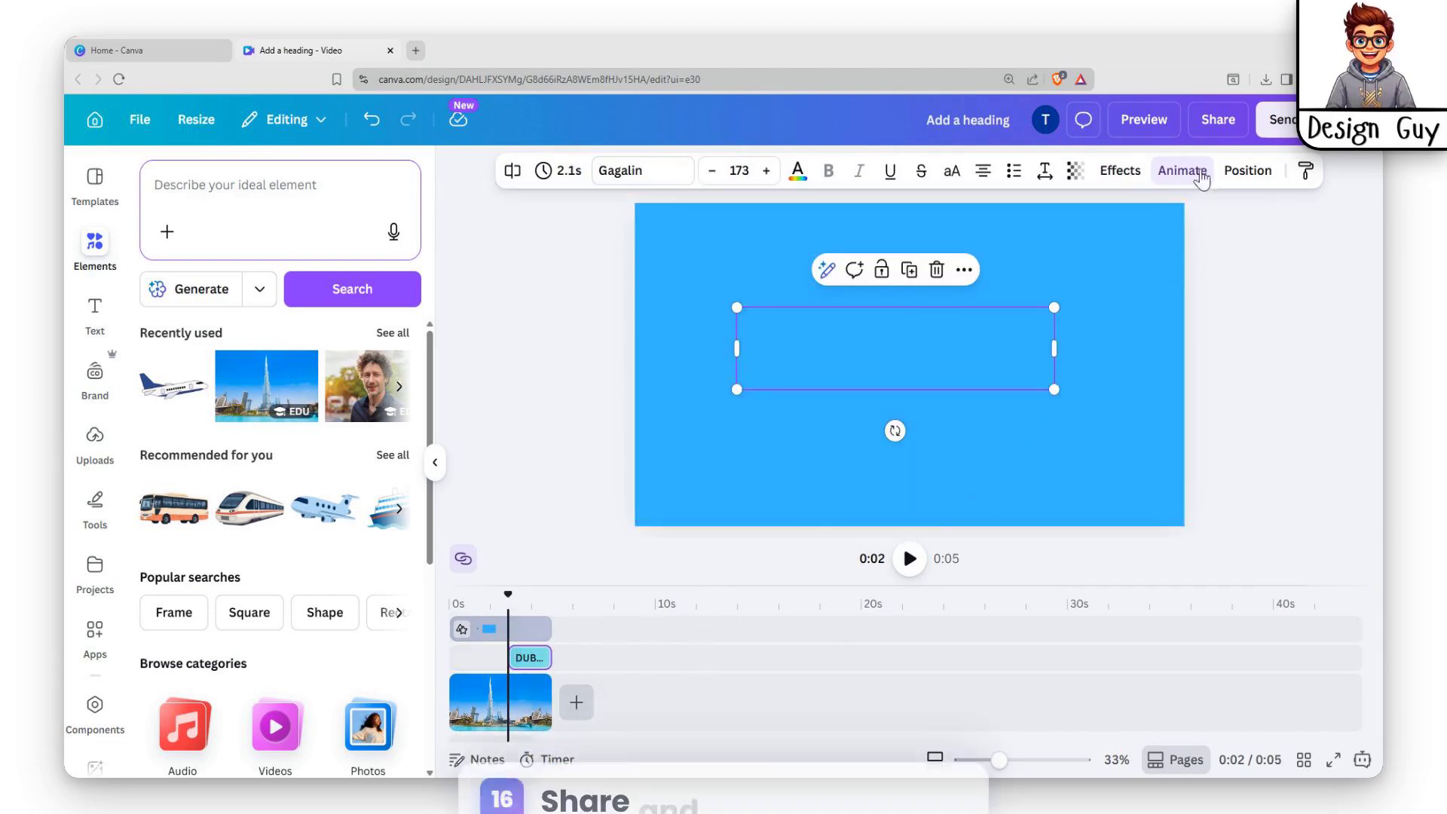
{"action": "left_click", "coordinate": [575, 638]}
Set up the video's download as MP4 Video with the quality raised to 4K (UHD)
{"action": "left_click", "coordinate": [1258, 119]}
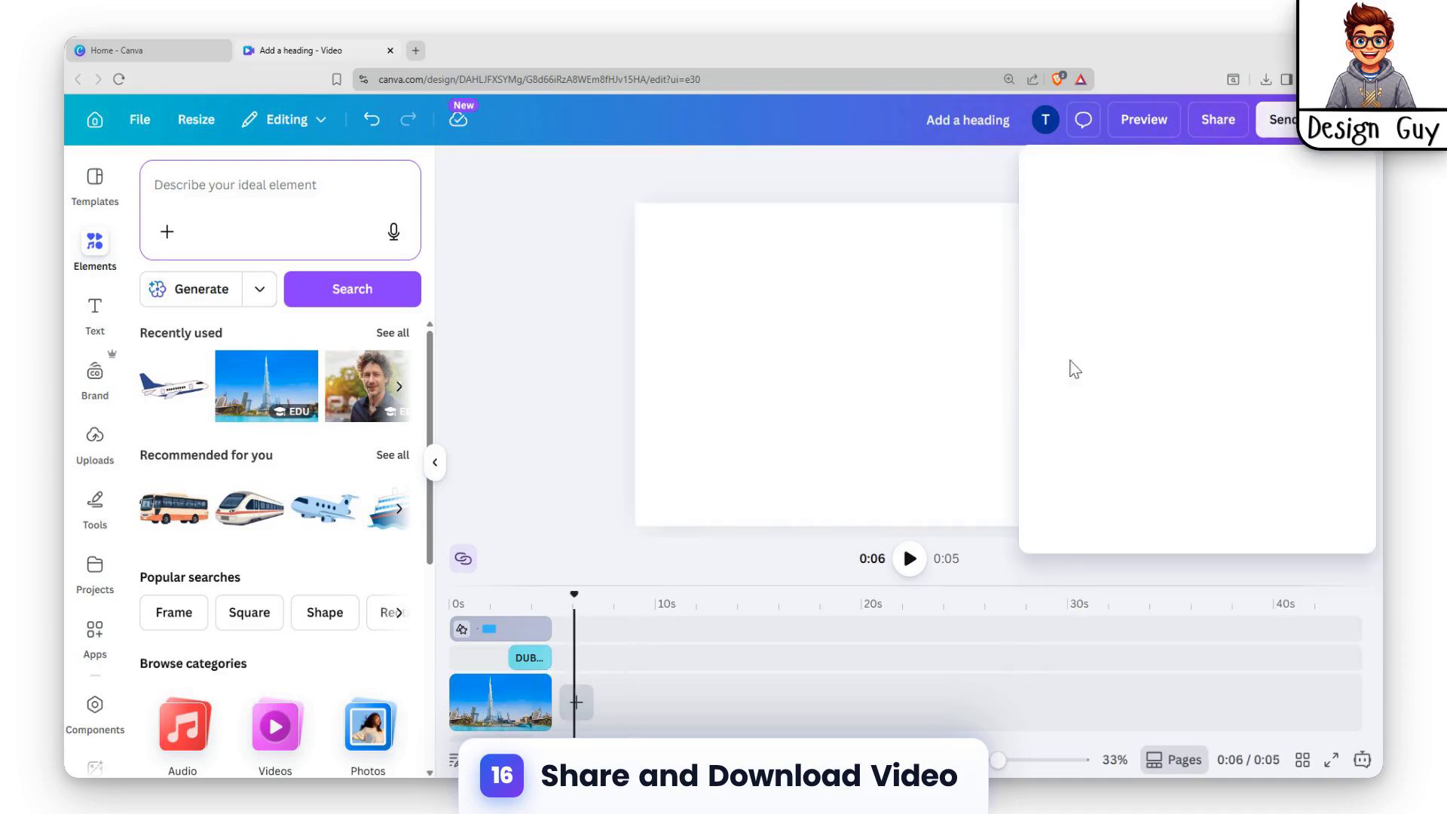
{"action": "left_click", "coordinate": [1078, 532]}
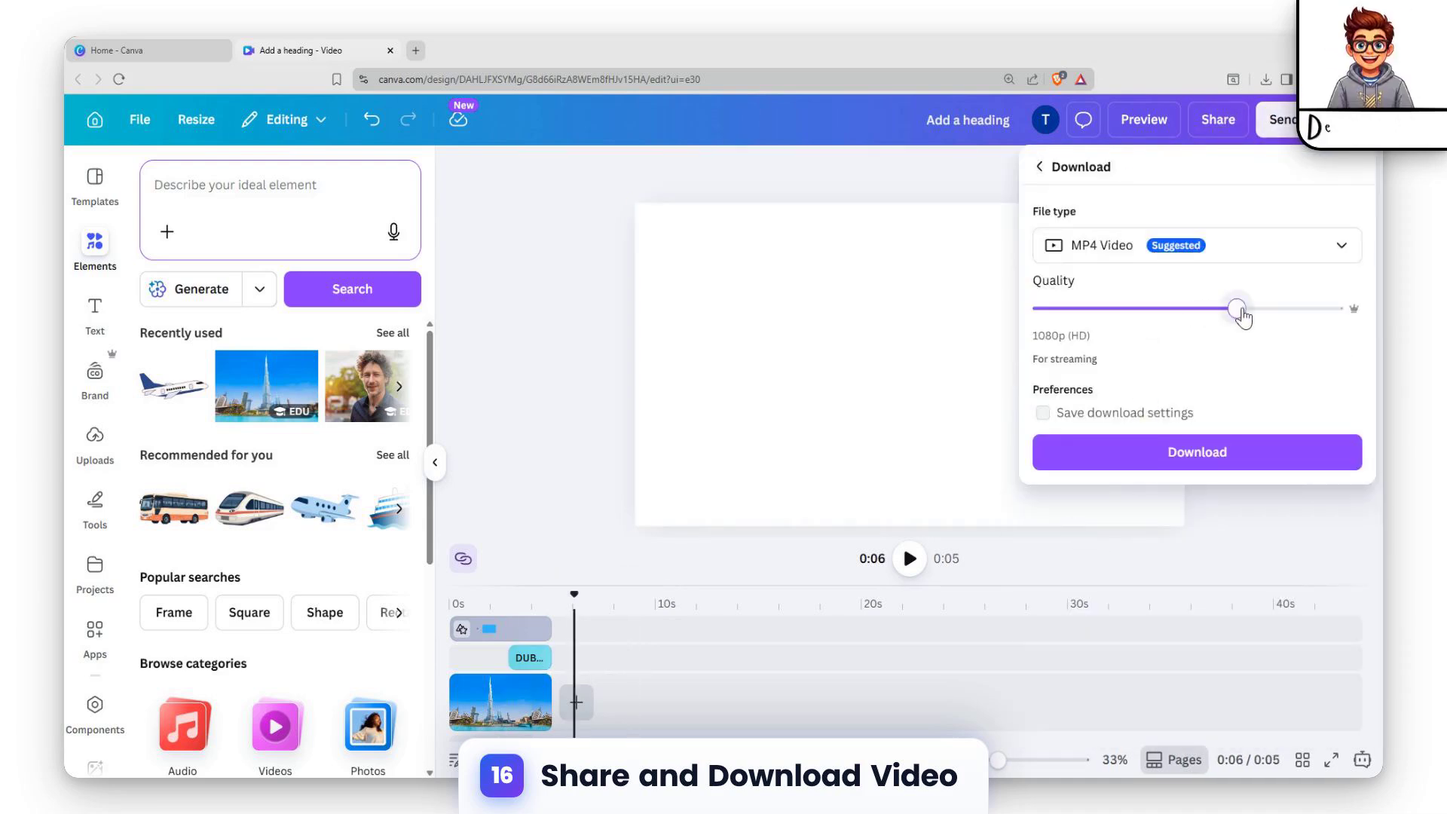
{"action": "left_click_drag", "start_coordinate": [1235, 311], "coordinate": [1327, 311]}
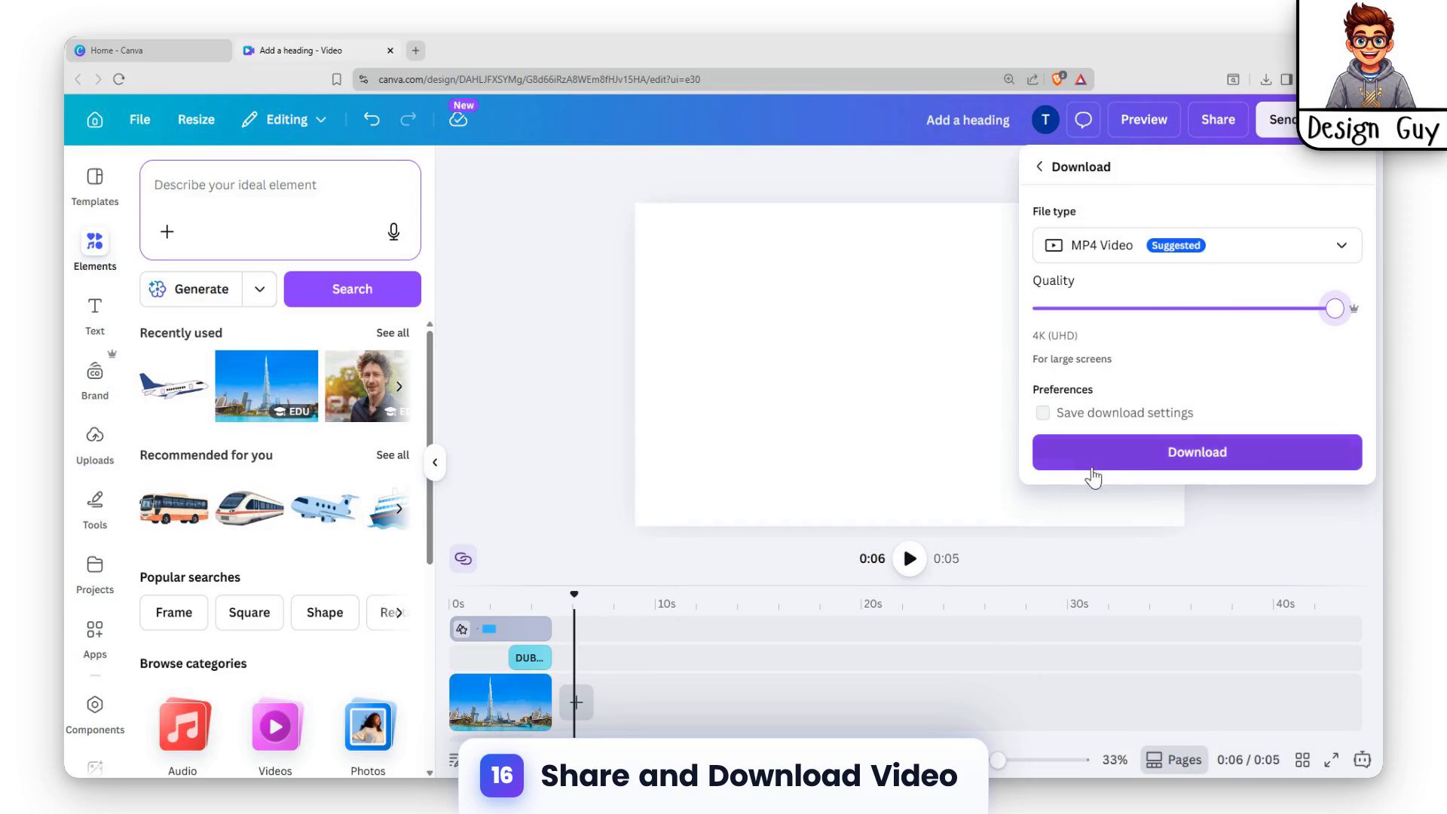